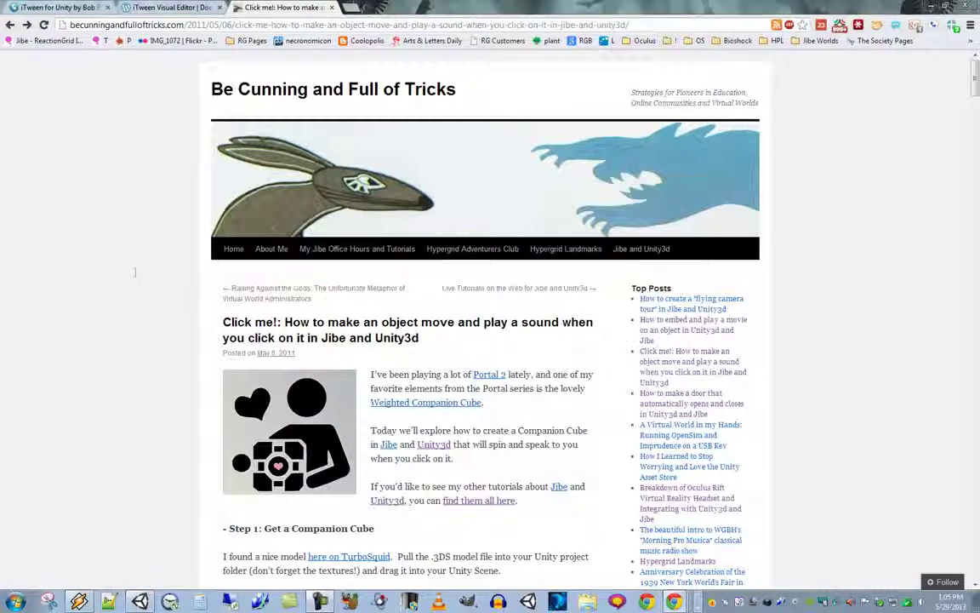
- Skim the blog tutorial on moving an object with sound on click, from the Companion Cube model down to the script code
scroll(488, 377, "down", 2)
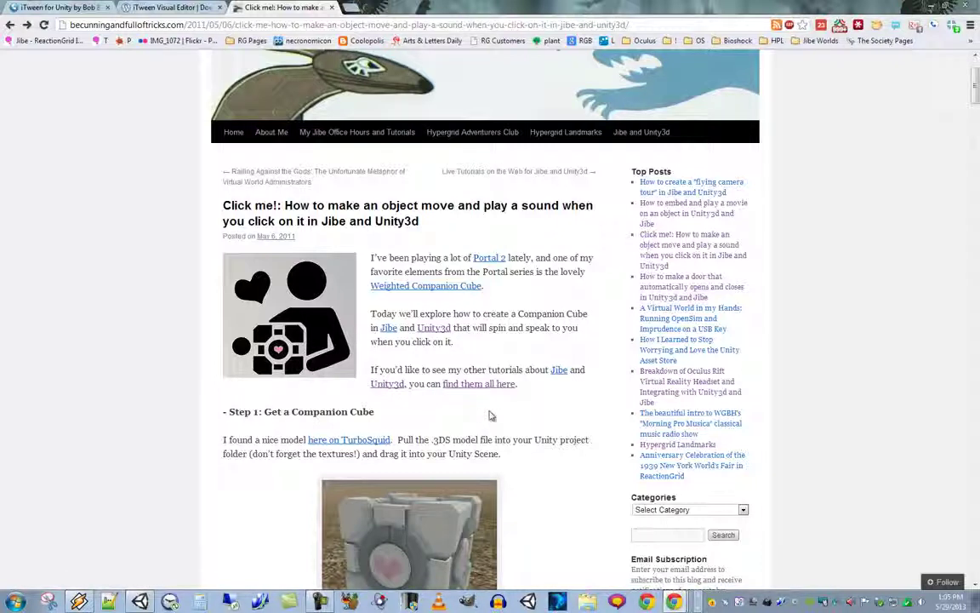
scroll(489, 415, "down", 10)
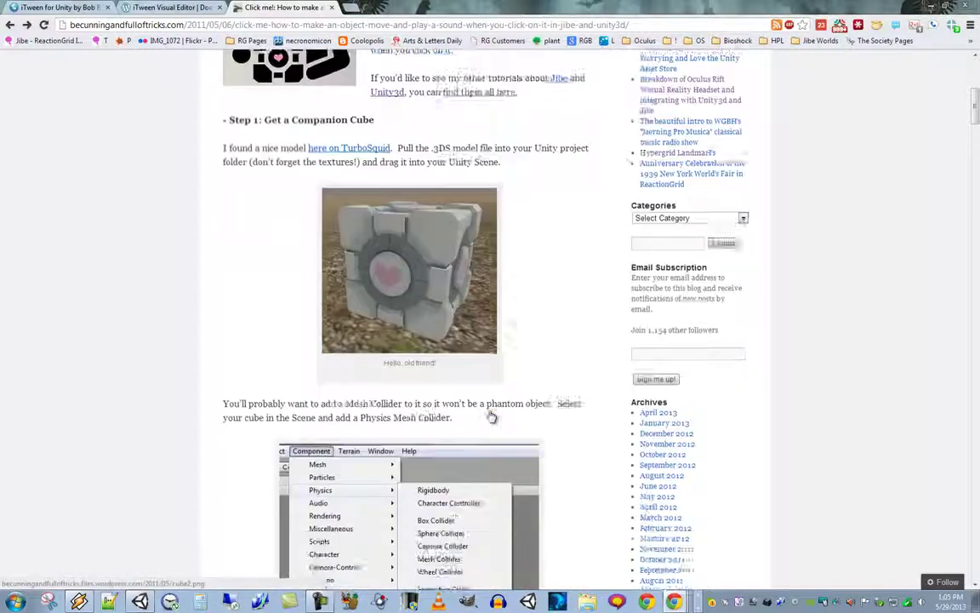
scroll(492, 418, "down", 15)
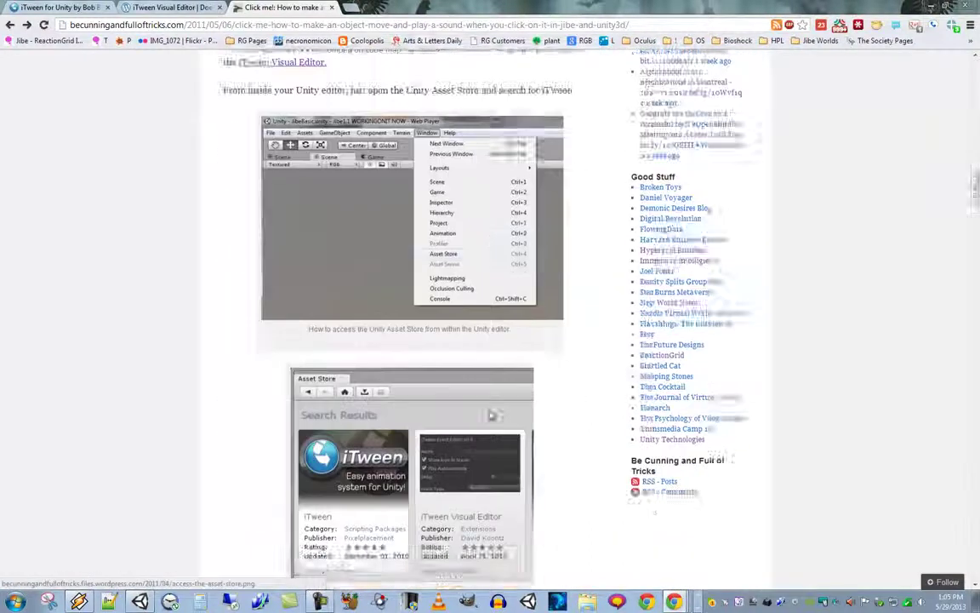
scroll(491, 415, "down", 1)
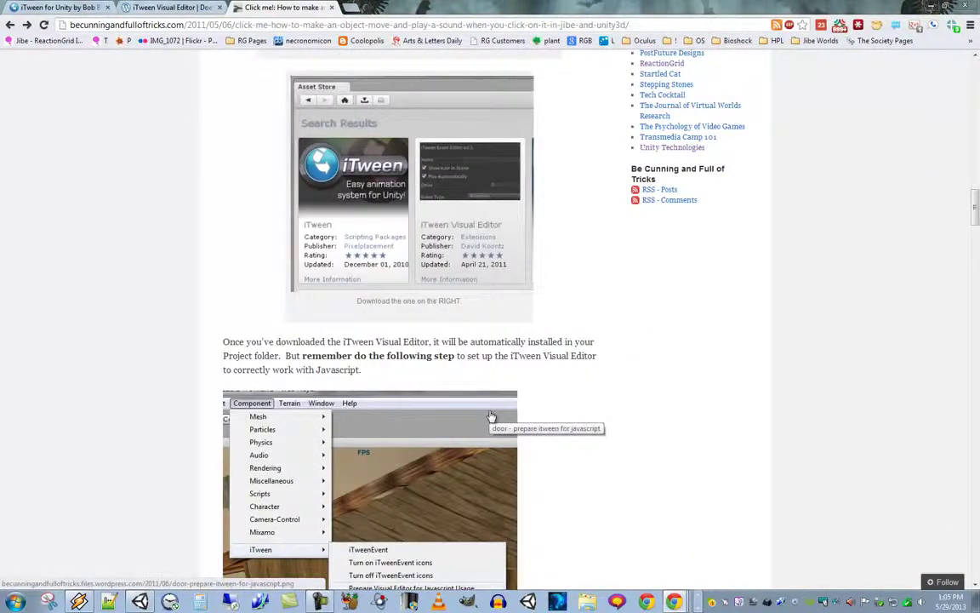
scroll(491, 416, "down", 13)
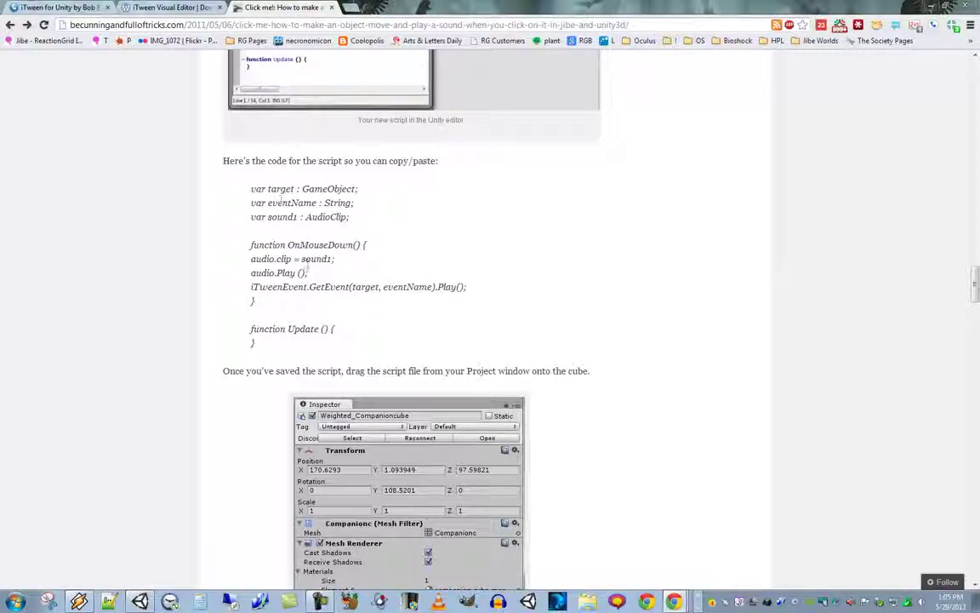
- Read the introduction to the animation system on the iTween home page
left_click(58, 8)
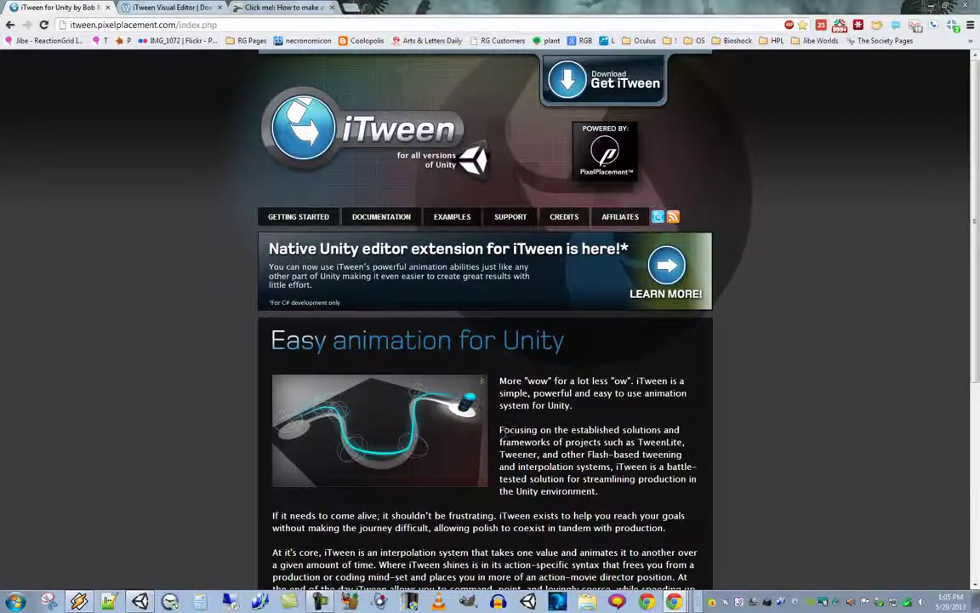
scroll(468, 444, "down", 2)
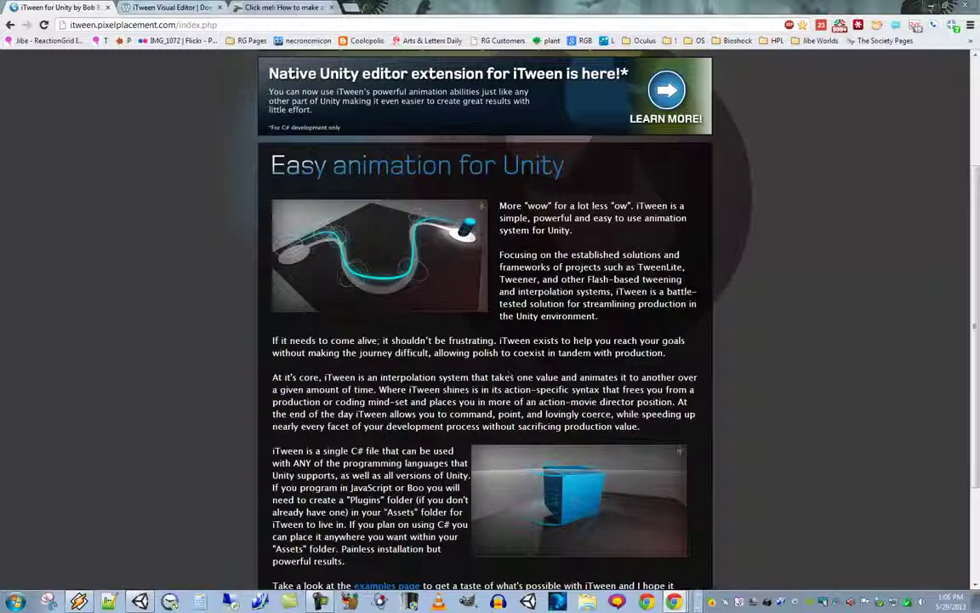
scroll(493, 395, "up", 2)
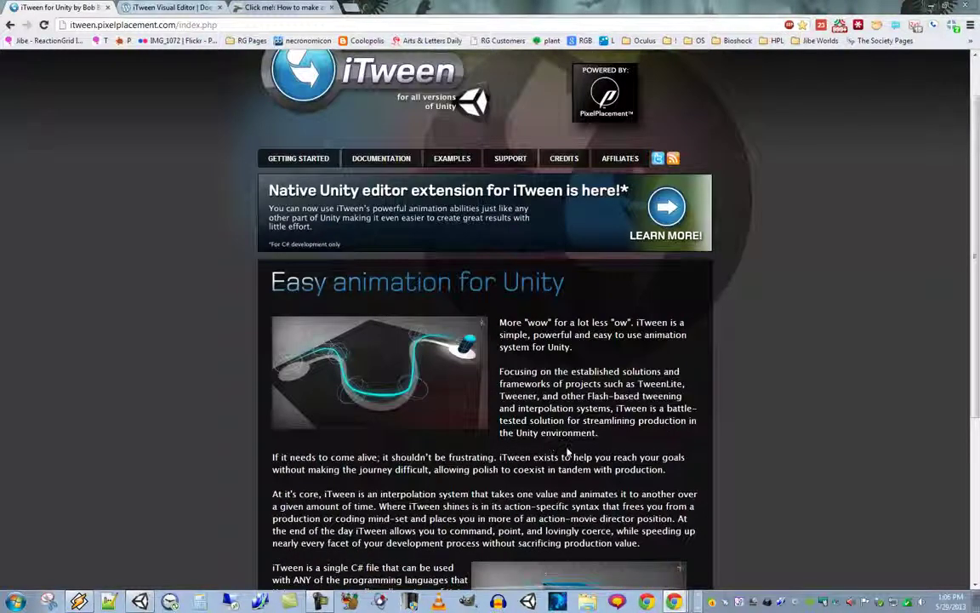
- Open the iTween documentation and examine the ColorFrom entry and its neighbouring camera entries
left_click(382, 160)
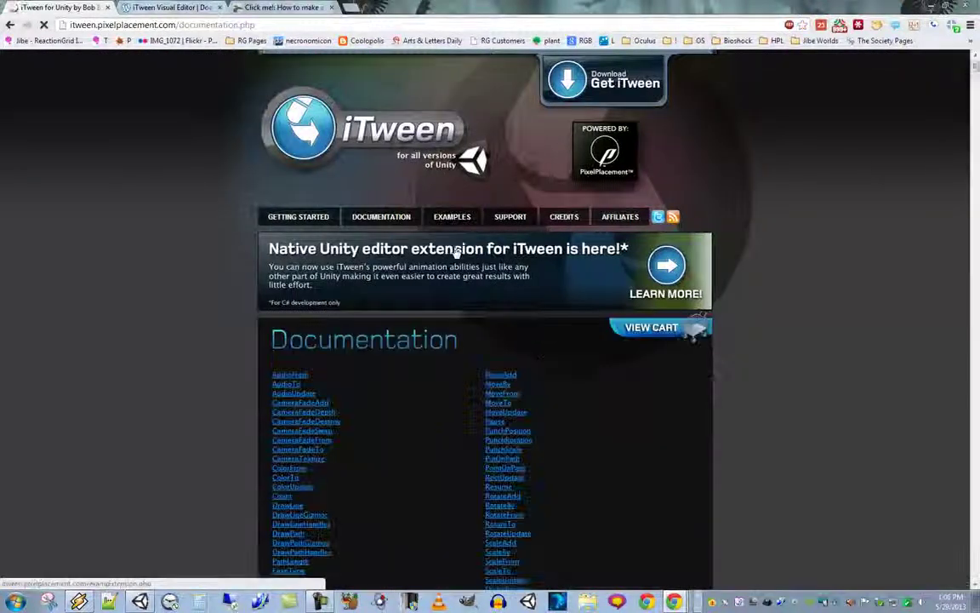
scroll(391, 349, "down", 2)
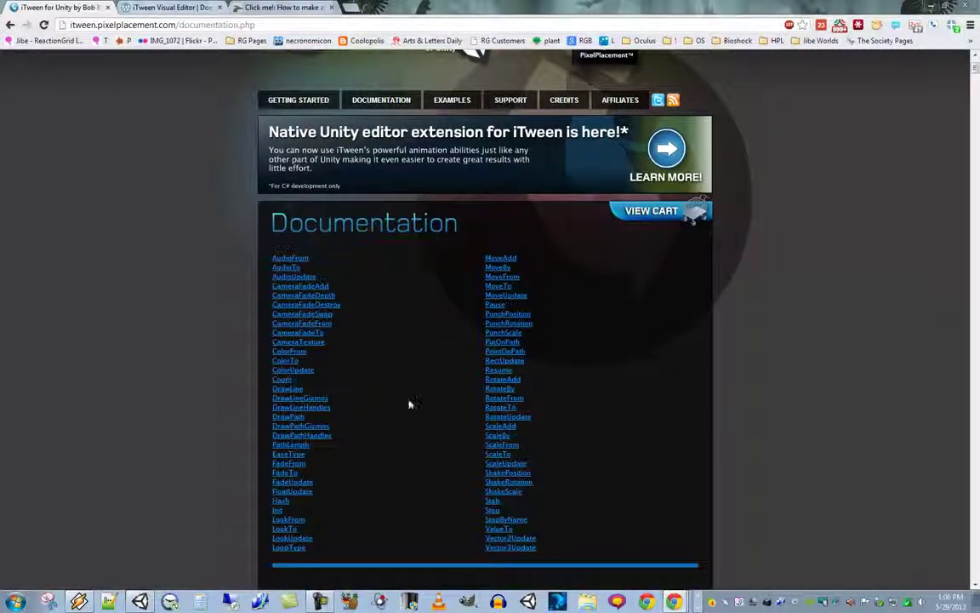
left_click(289, 351)
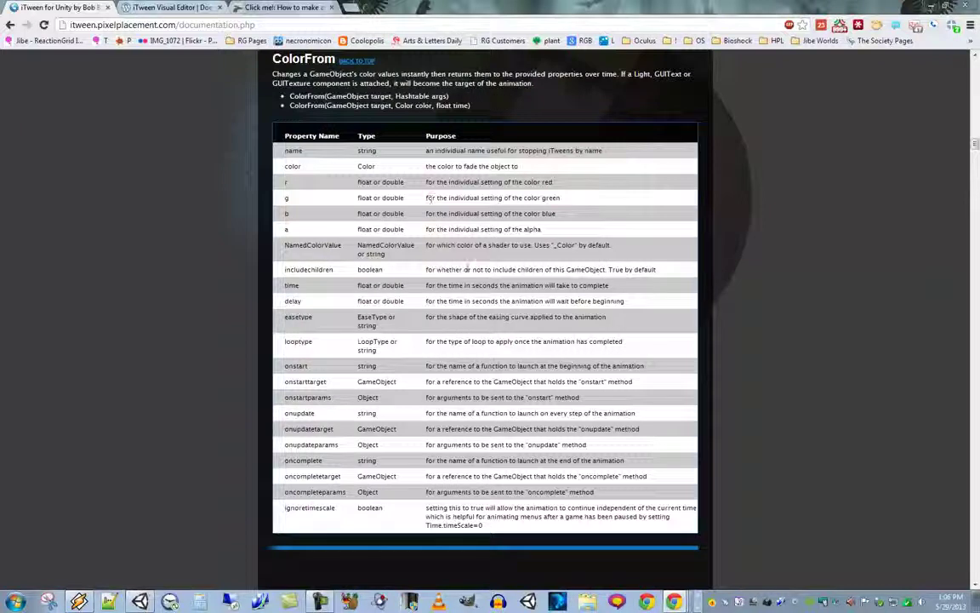
scroll(556, 412, "up", 10)
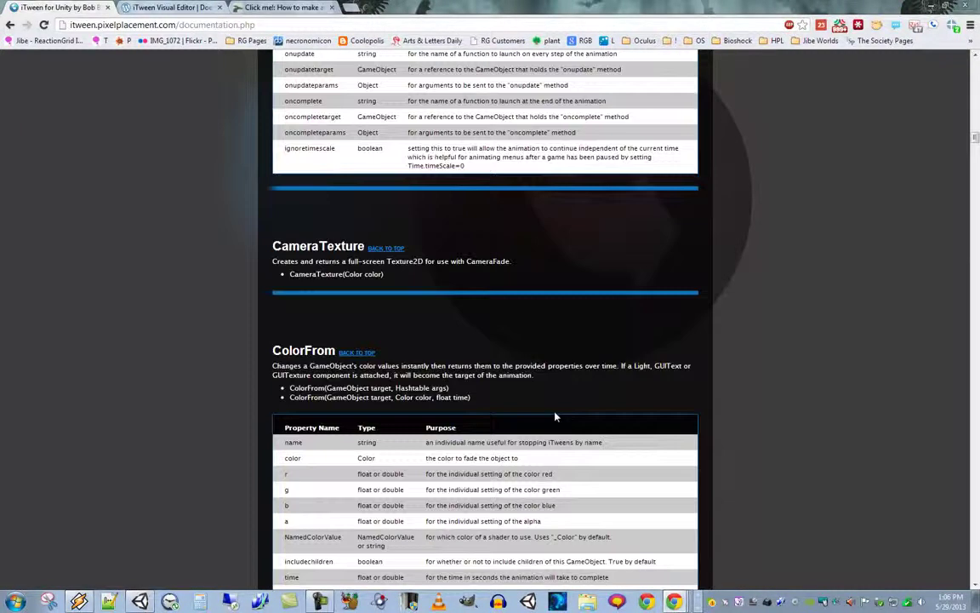
scroll(444, 440, "down", 3)
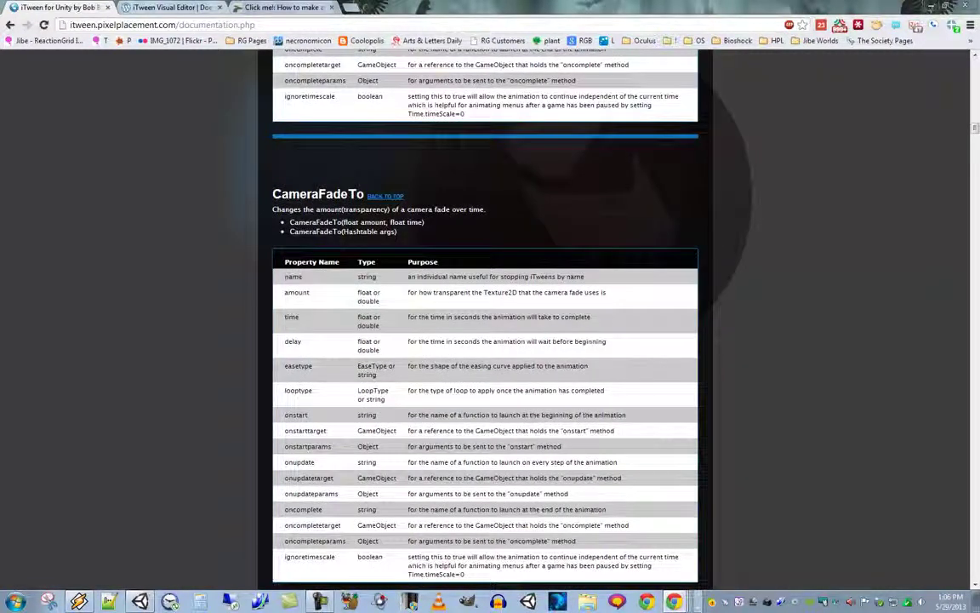
- Return to the start of the iTween documentation and review the index of available methods
key("alt+Left")
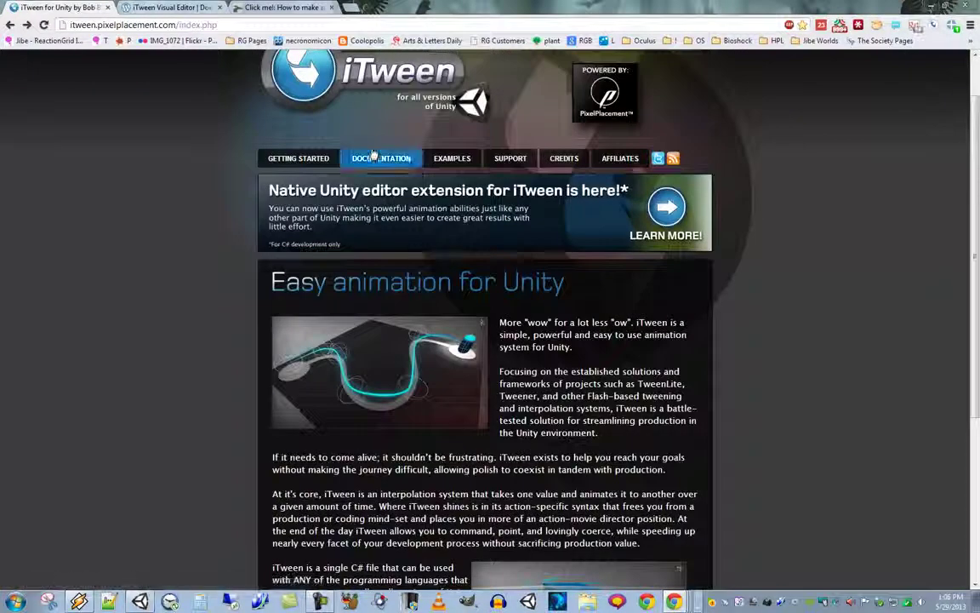
left_click(375, 159)
scroll(347, 419, "down", 4)
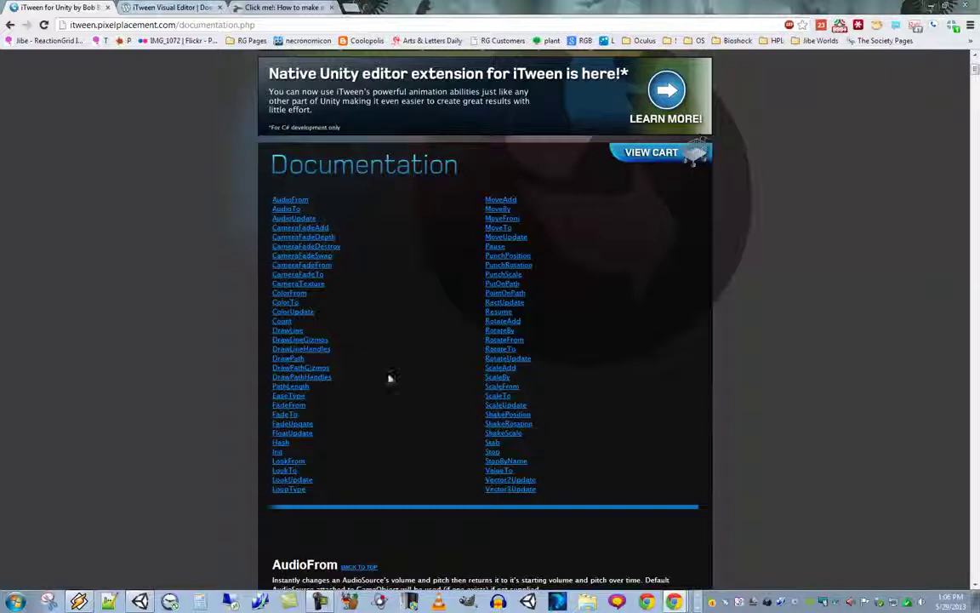
scroll(531, 407, "up", 2)
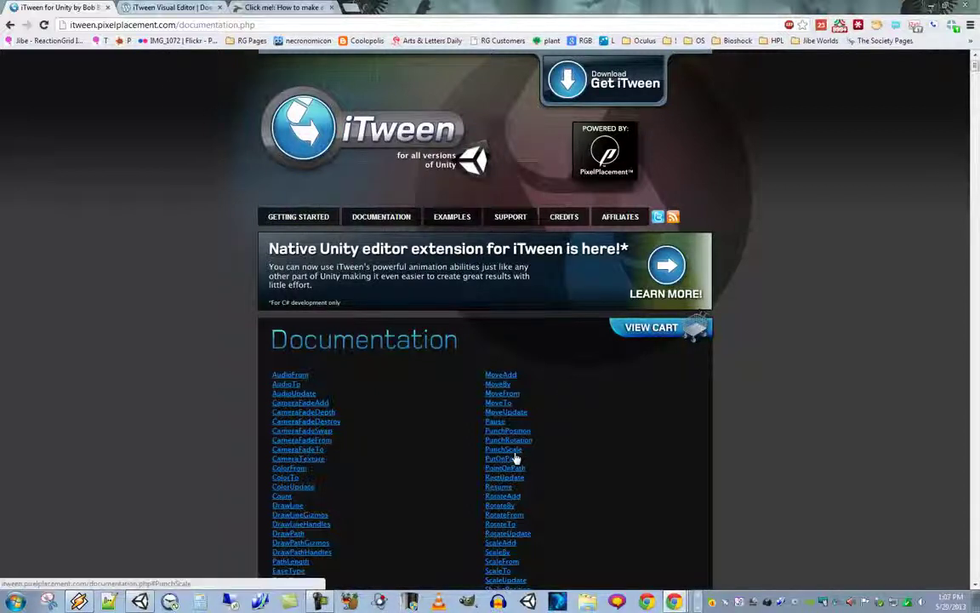
- Check the iTween Visual Editor page, highlight its title, and return to the iTween documentation index
left_click(157, 9)
left_click_drag(330, 152, 223, 150)
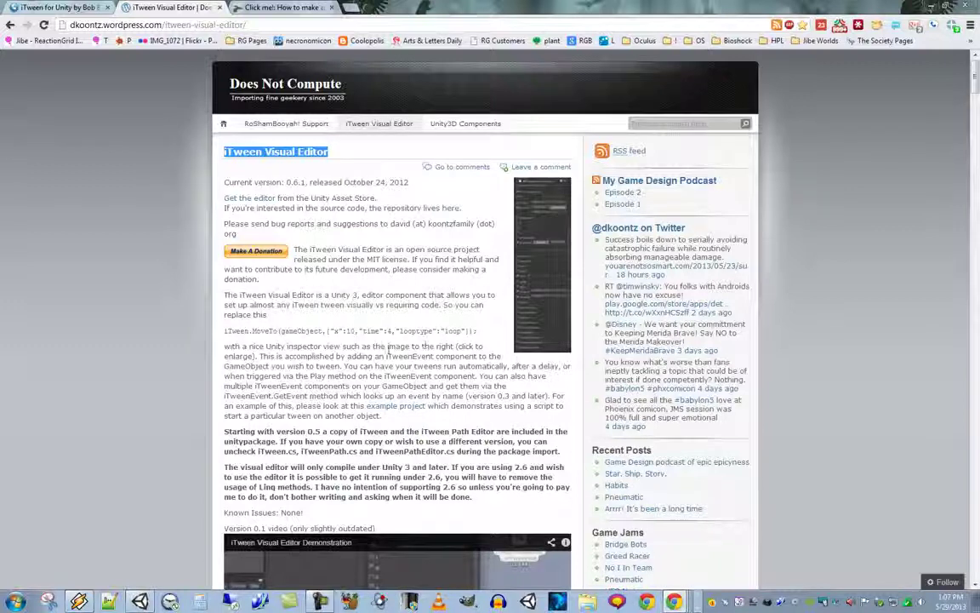
left_click(72, 8)
scroll(357, 366, "down", 2)
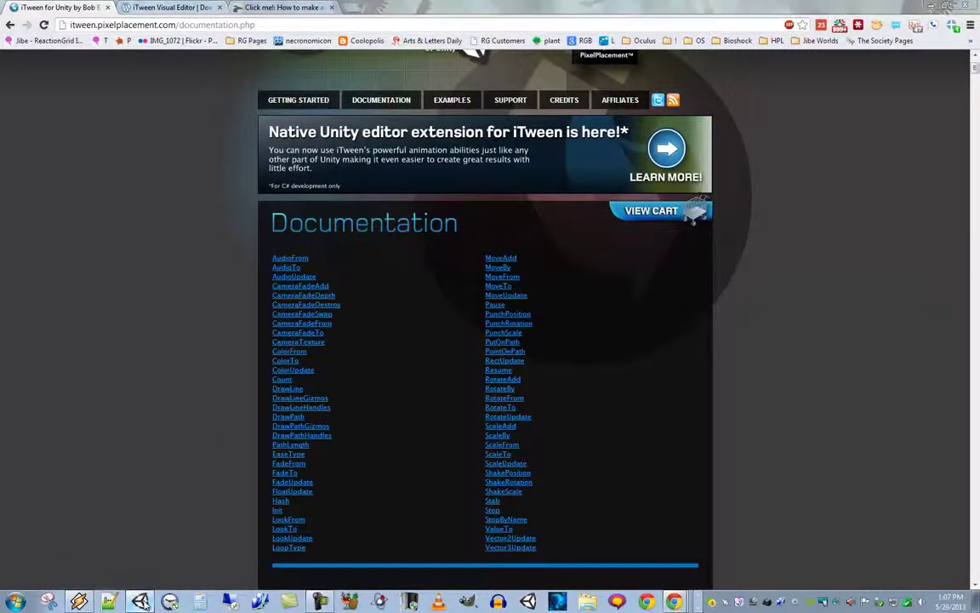
- Switch to the JibeBasic scene in Unity and widen the Hierarchy area for easier reading
left_click(140, 602)
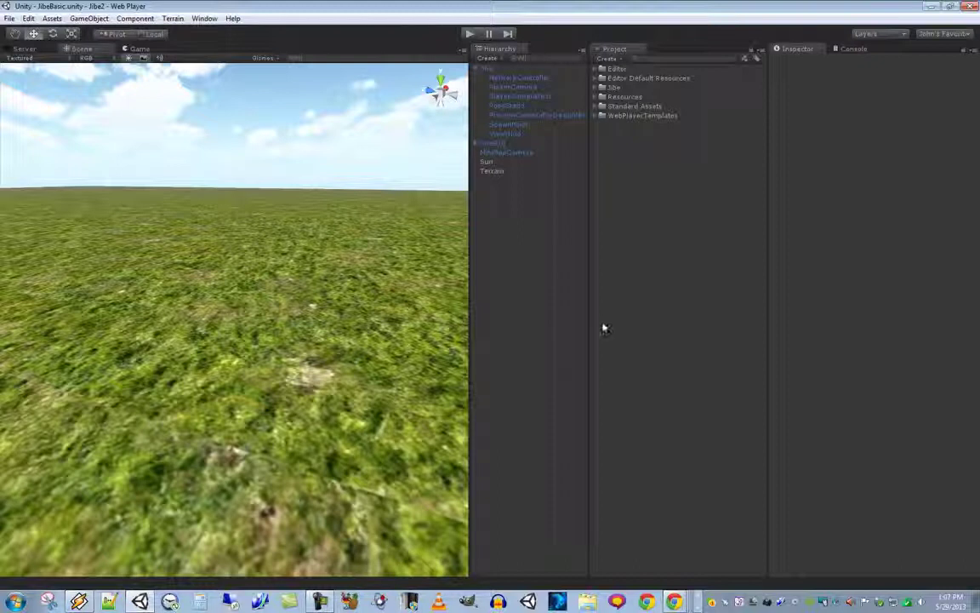
left_click_drag(587, 313, 631, 317)
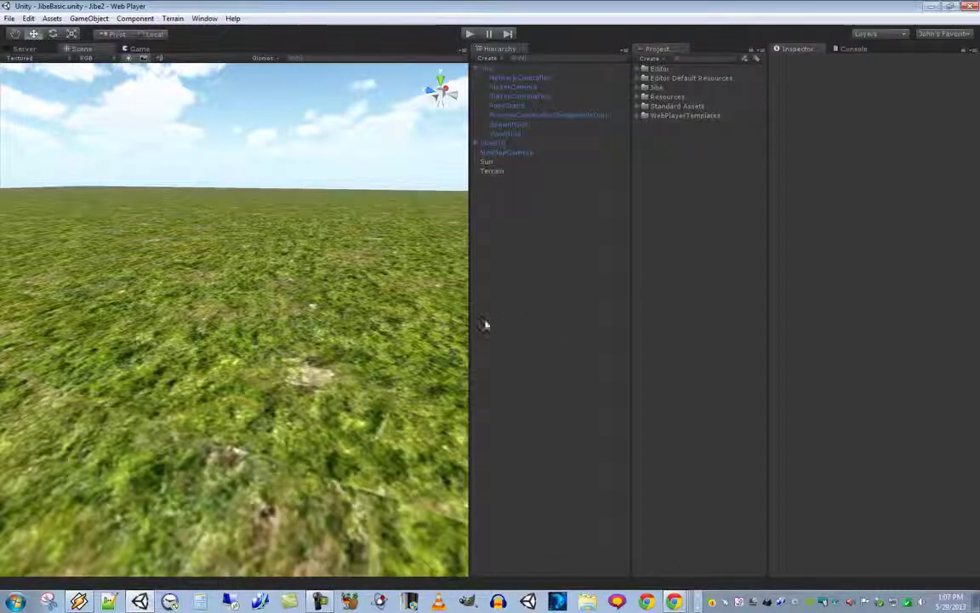
mouse_move(470, 322)
left_mouse_down()
mouse_move(486, 320)
mouse_move(472, 323)
left_mouse_up()
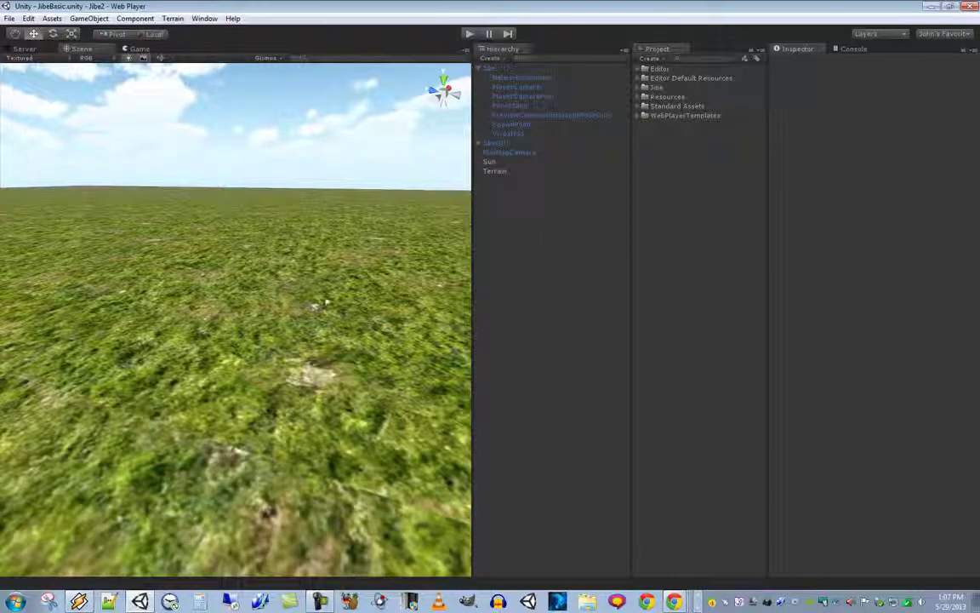
- Run the scene in play mode, enter the world with the default avatar, and stop the test
left_click(471, 34)
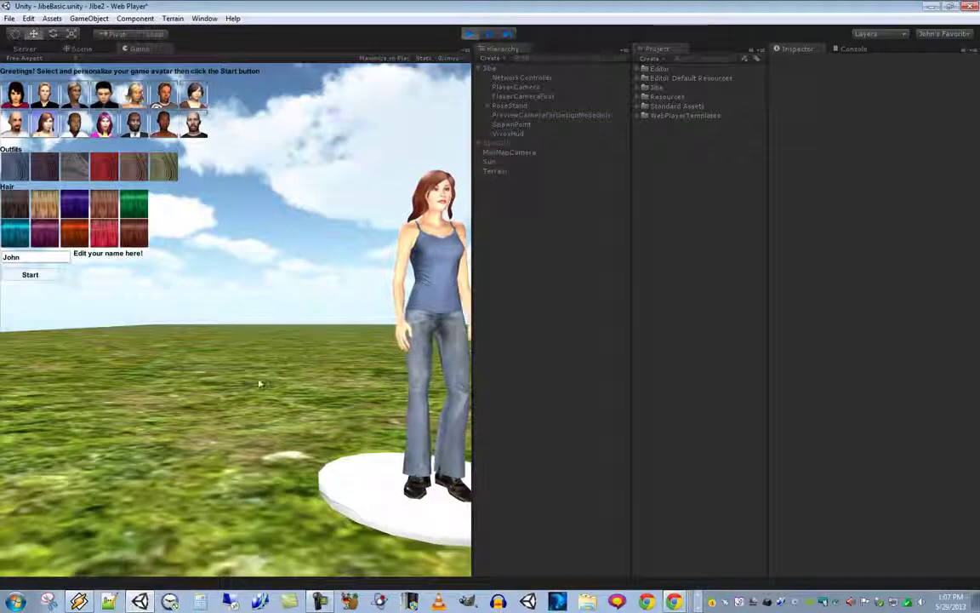
left_click(31, 275)
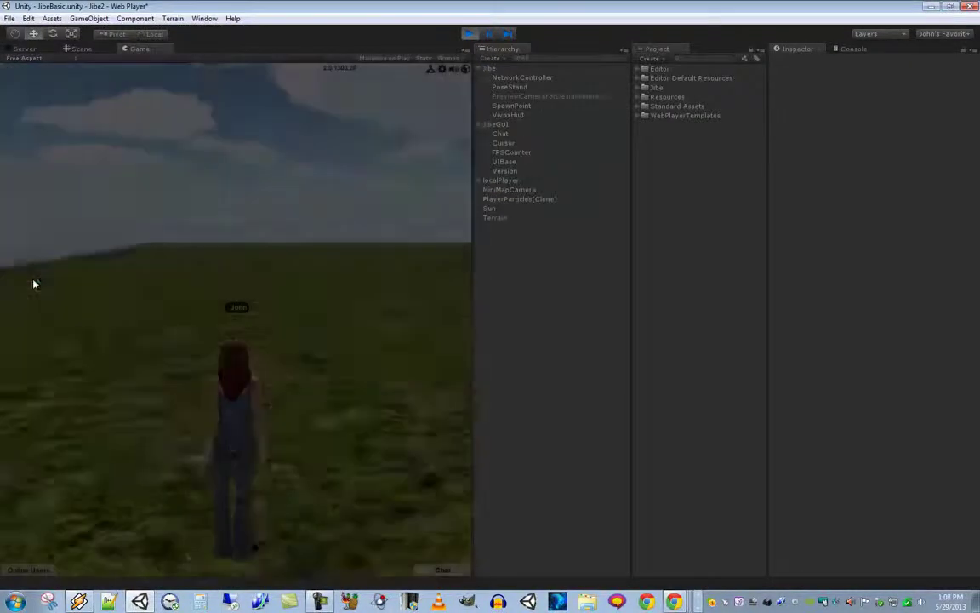
key("a")
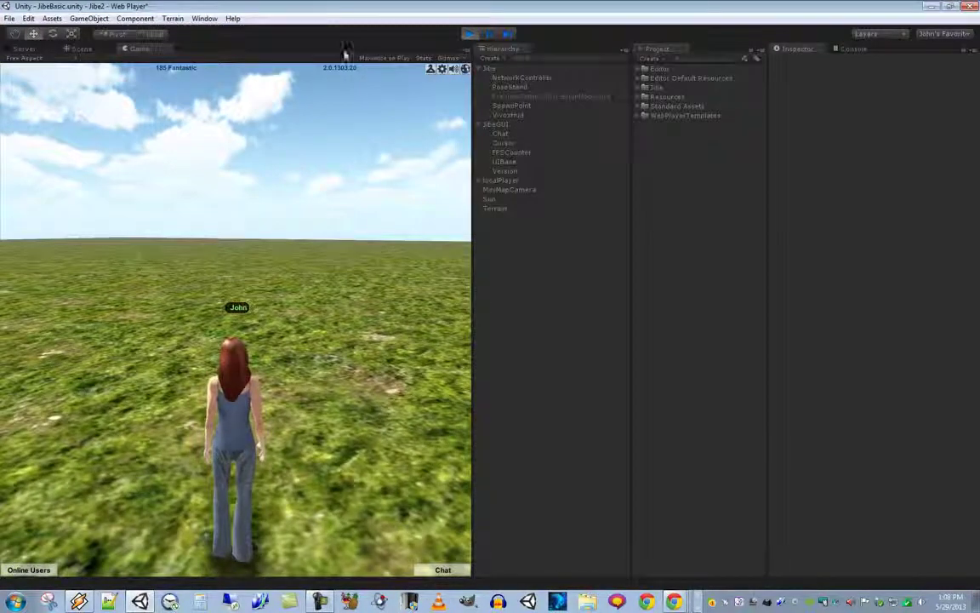
left_click(469, 33)
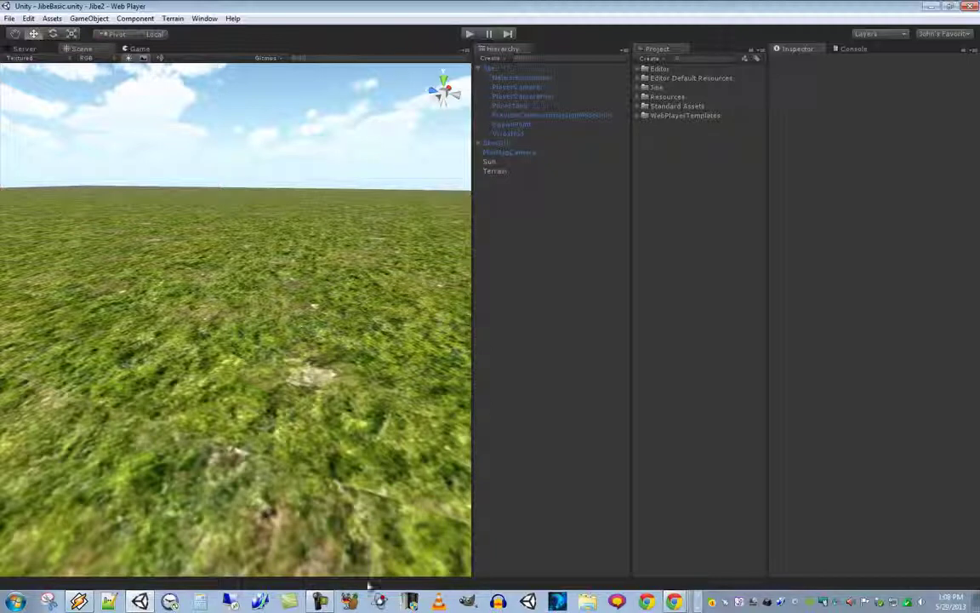
- Switch to Chrome and review the blog tutorial's "Step 2: Install iTween" instructions, highlighting the iTween Visual Editor link
mouse_move(676, 602)
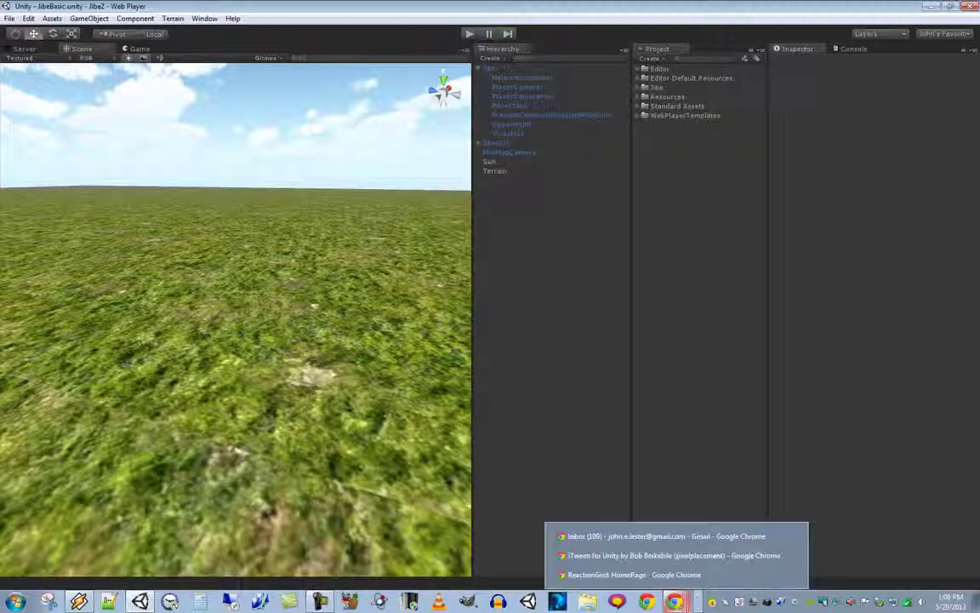
left_click(701, 555)
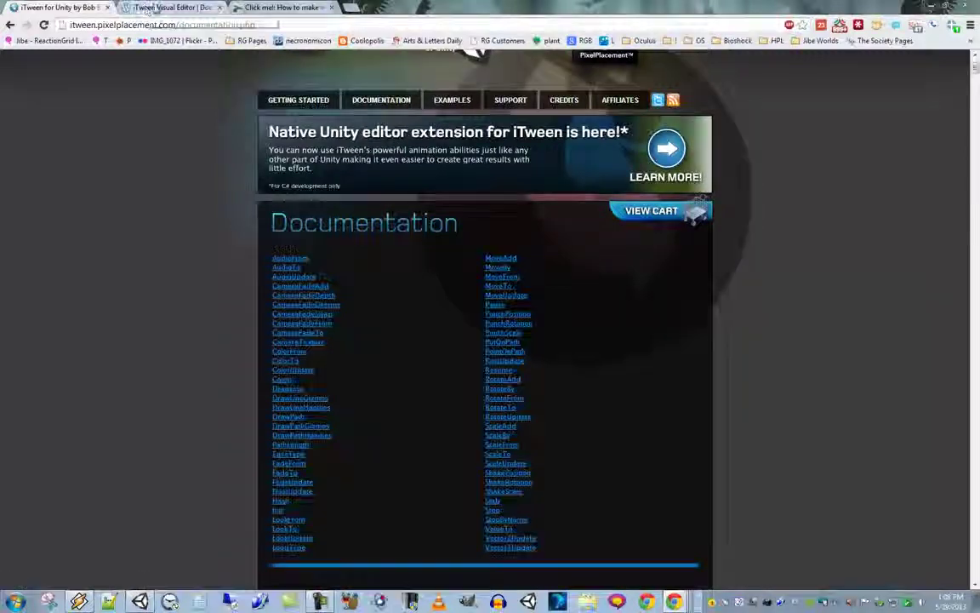
key("ctrl+Tab")
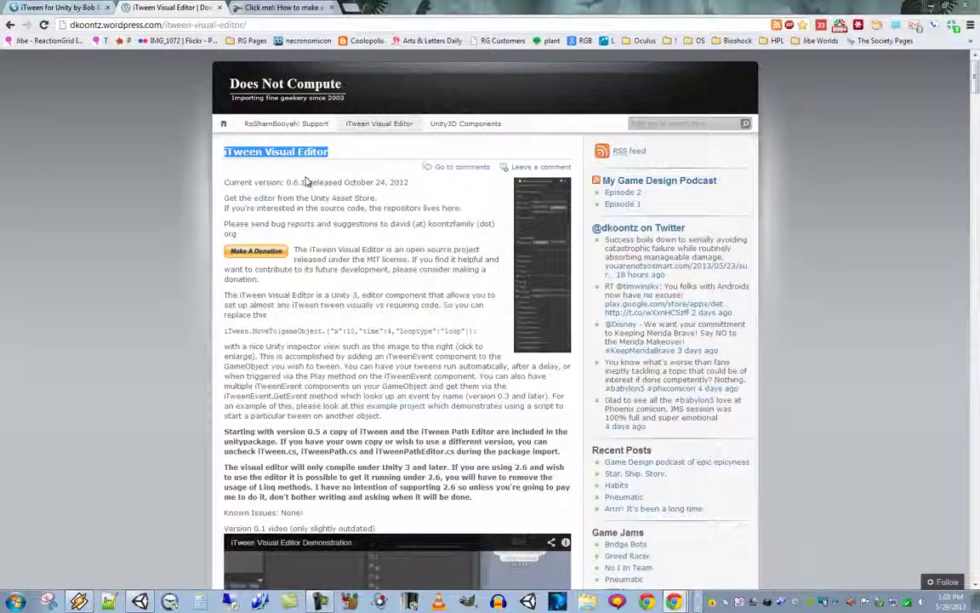
left_click(287, 9)
scroll(519, 426, "up", 10)
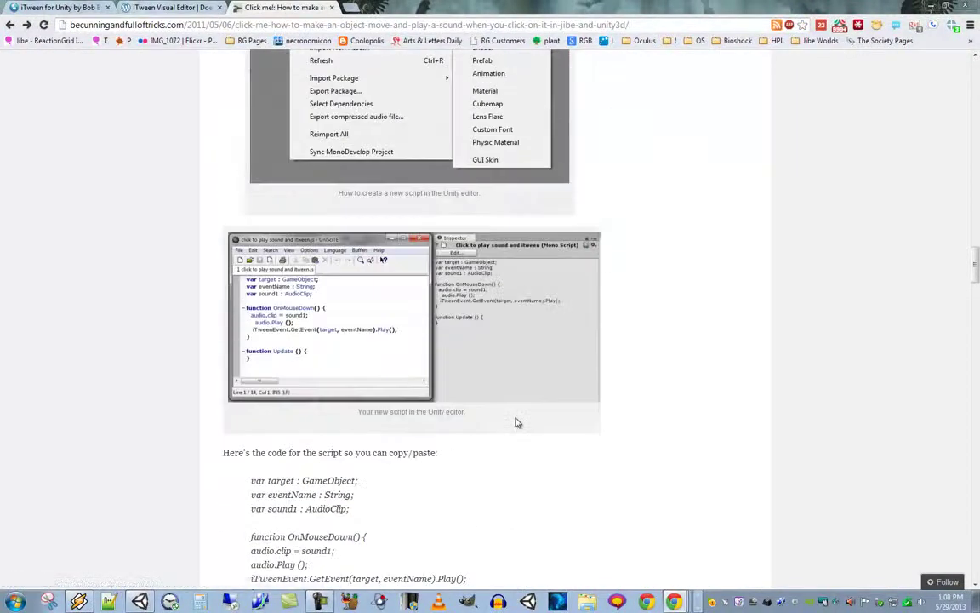
scroll(518, 425, "up", 10)
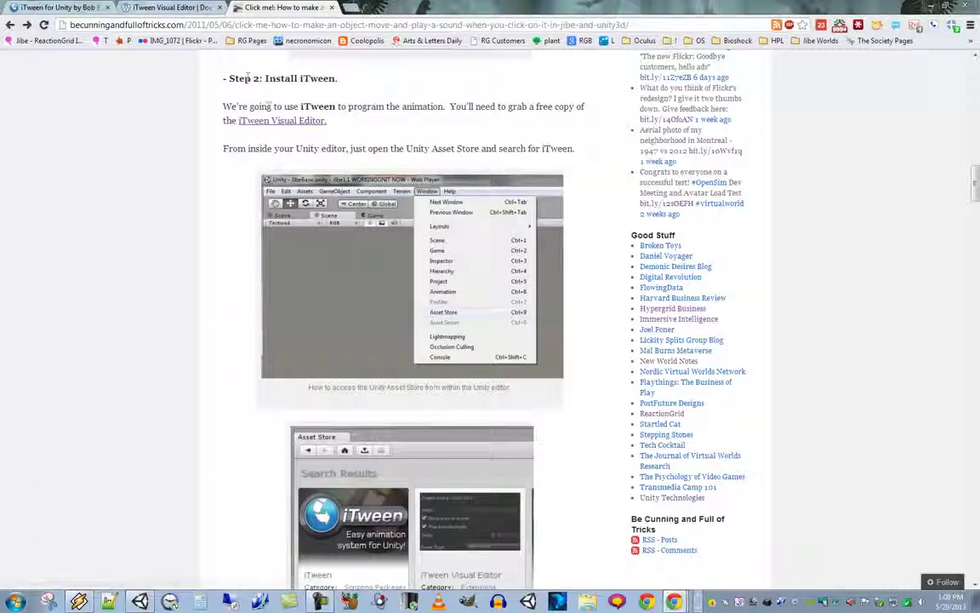
left_click_drag(330, 120, 239, 120)
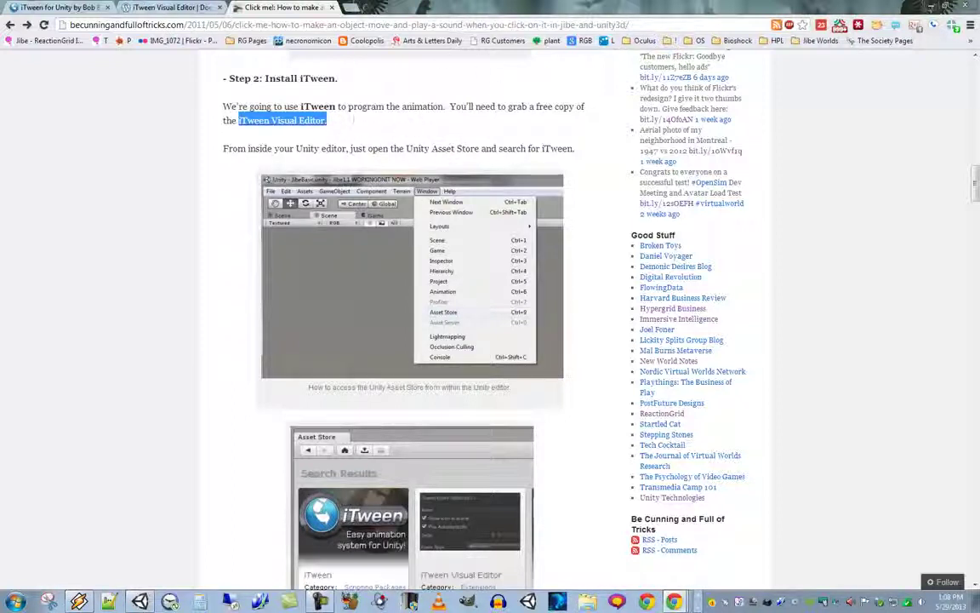
scroll(378, 381, "down", 3)
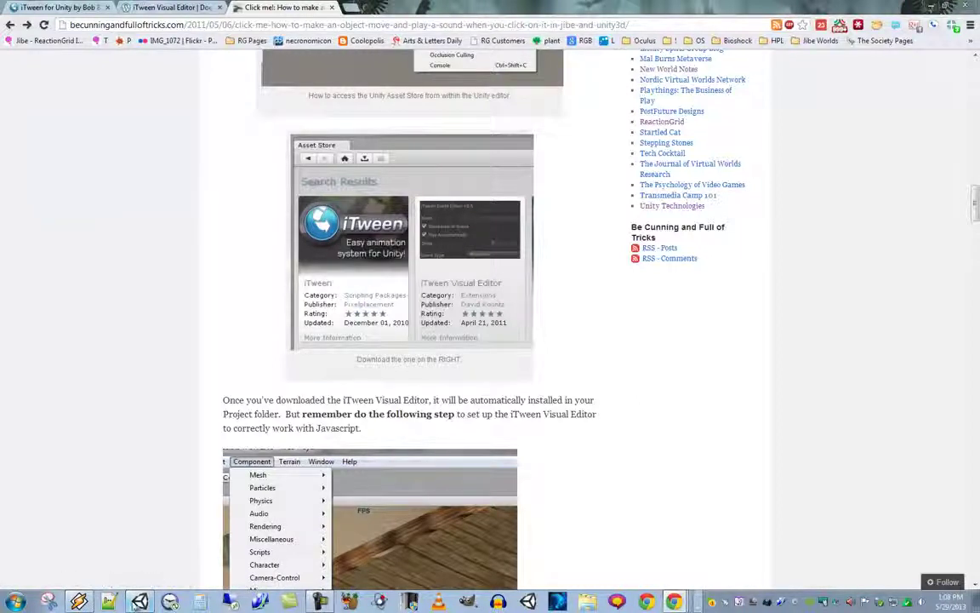
- Switch back to Unity and open the Asset Store
key("alt+Tab")
left_click_drag(274, 351, 209, 182, "alt")
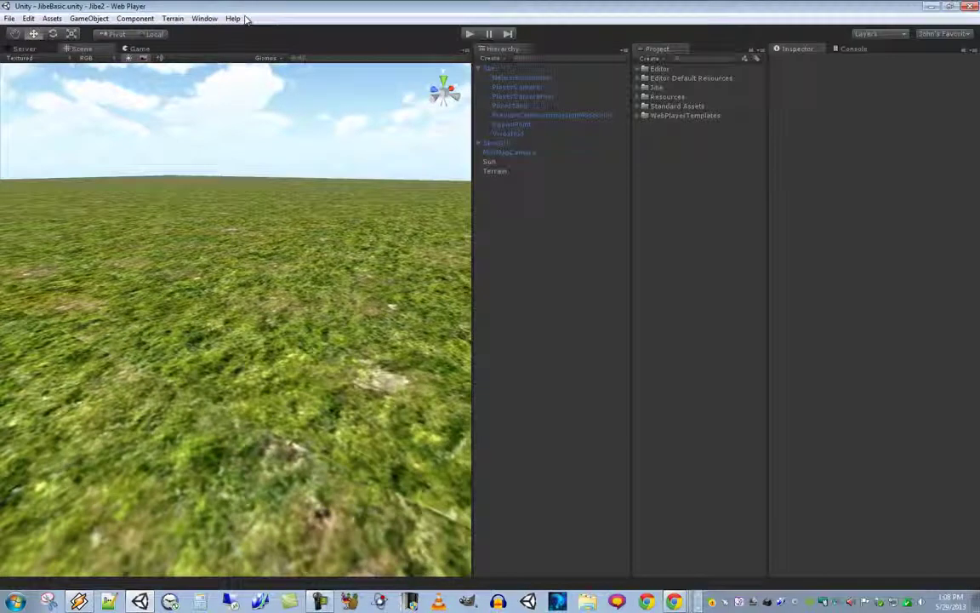
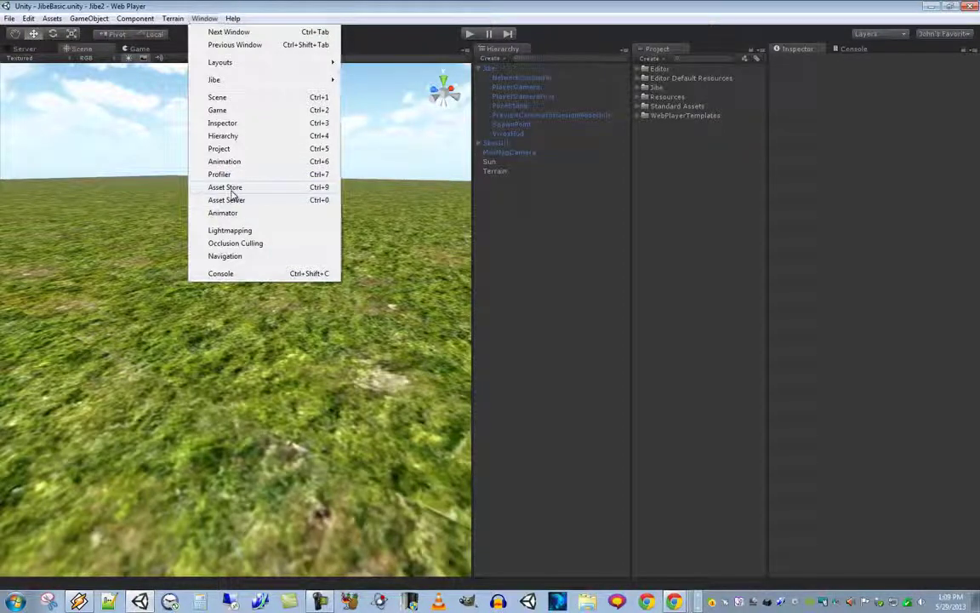
left_click(231, 191)
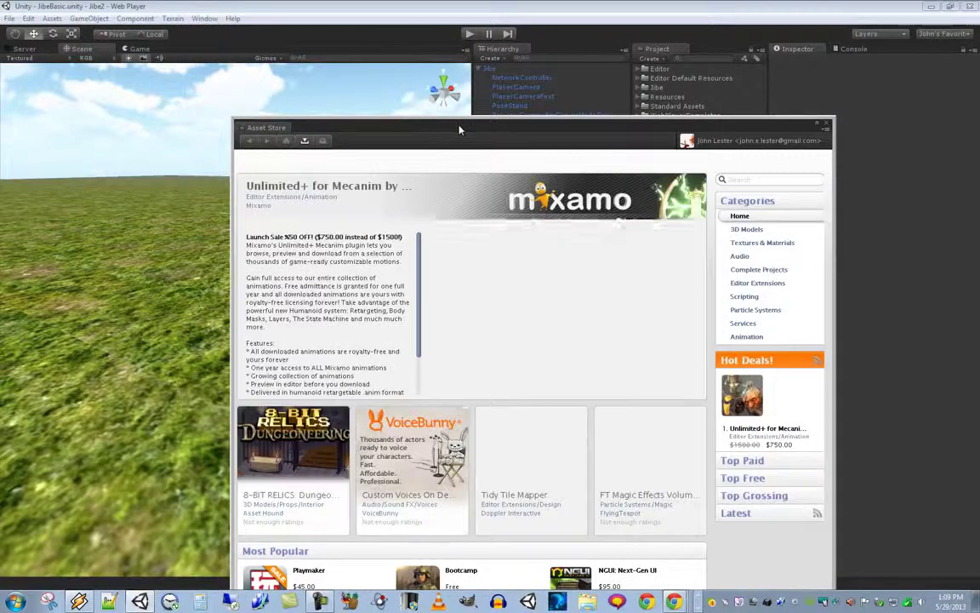
- Search the Asset Store for "itween", view the plain iTween listing, and return to the search results
left_click(753, 182)
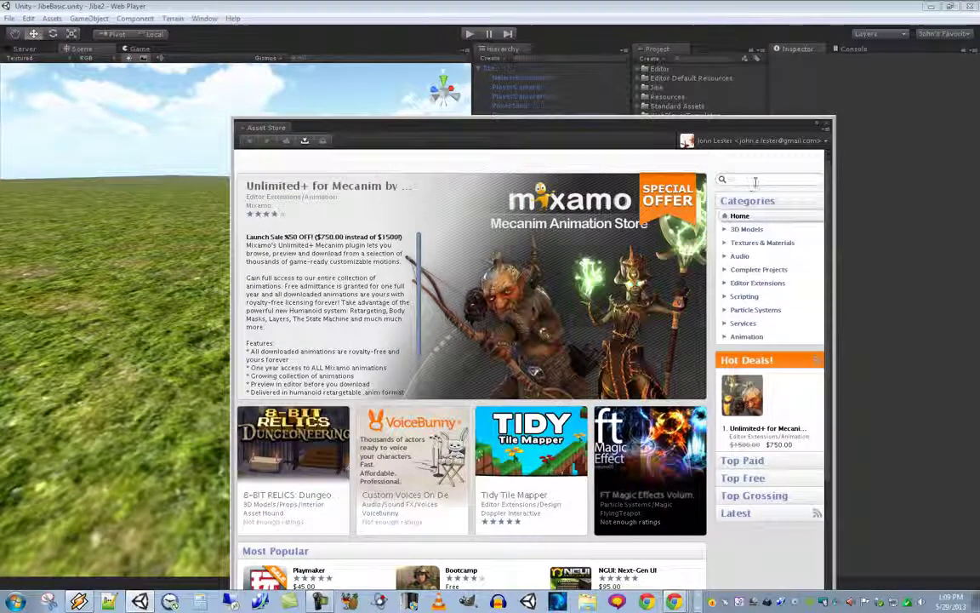
type("itween")
key("Return")
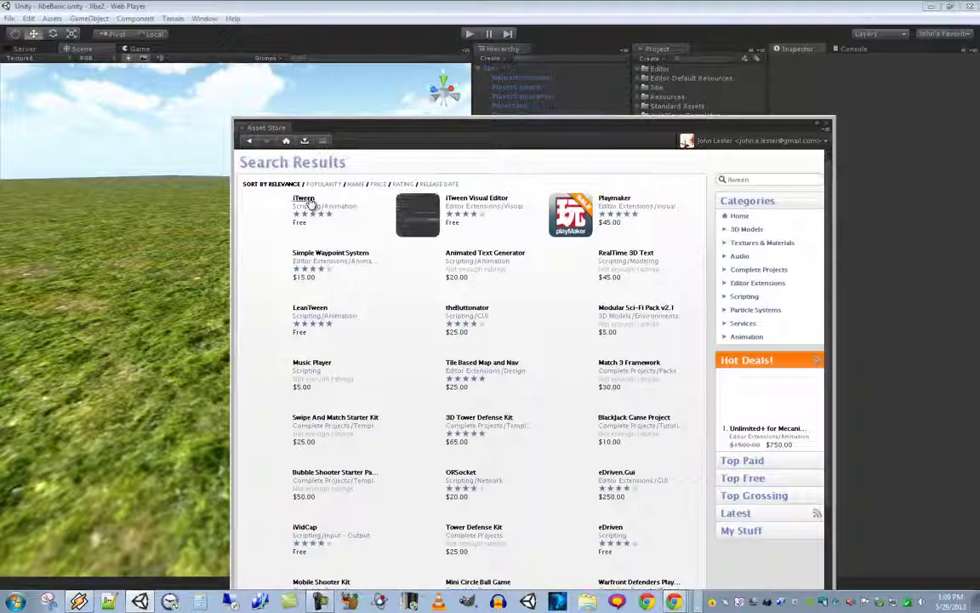
left_click(323, 212)
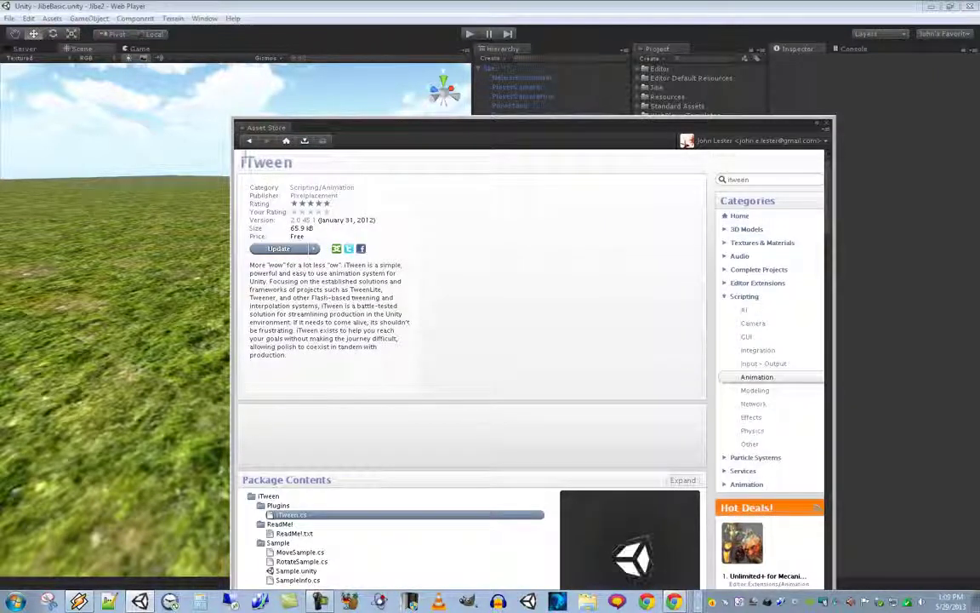
left_click(249, 142)
key("Return")
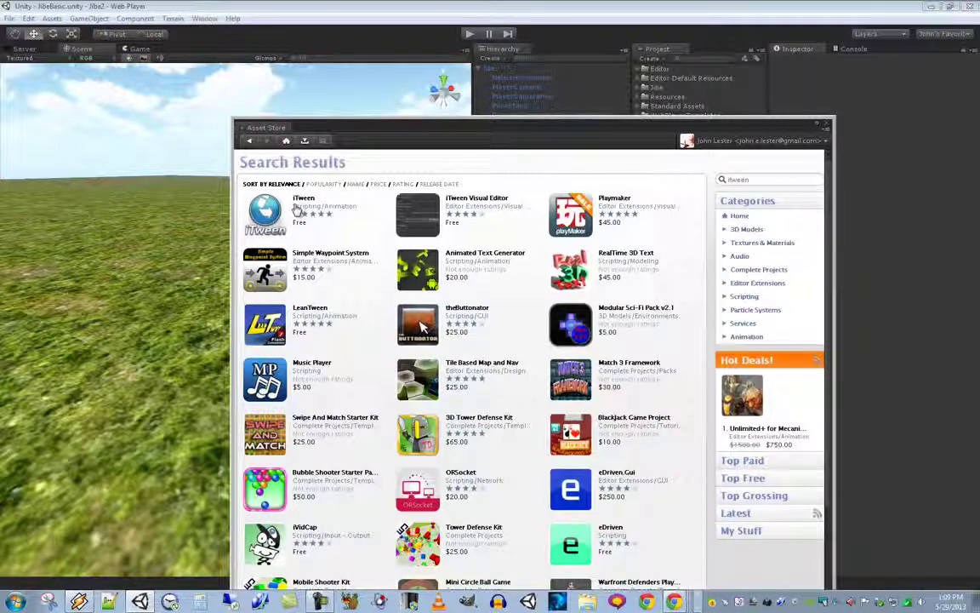
- Import all items of the free iTween Visual Editor package into the project and close the Asset Store
left_click(483, 199)
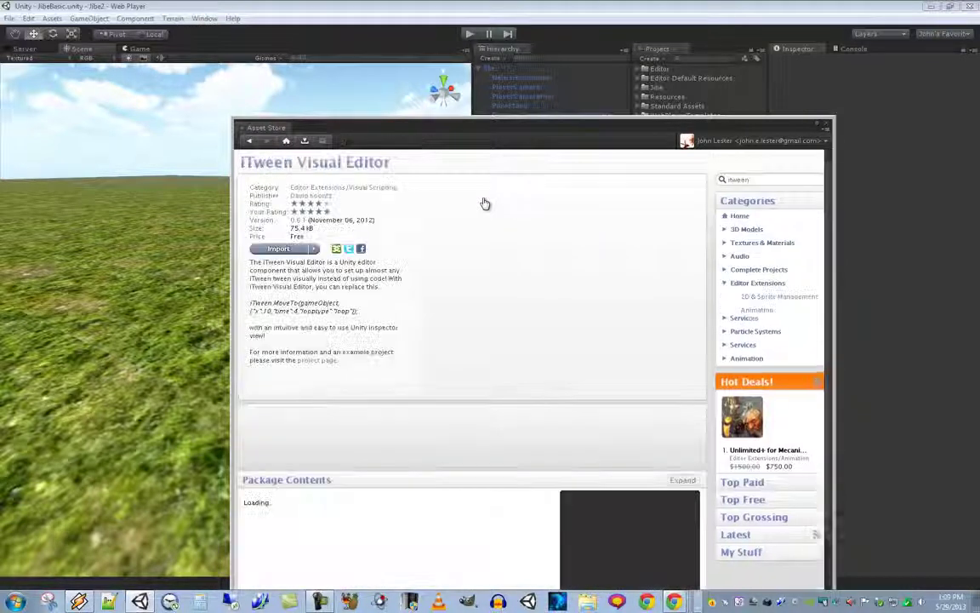
left_click(278, 250)
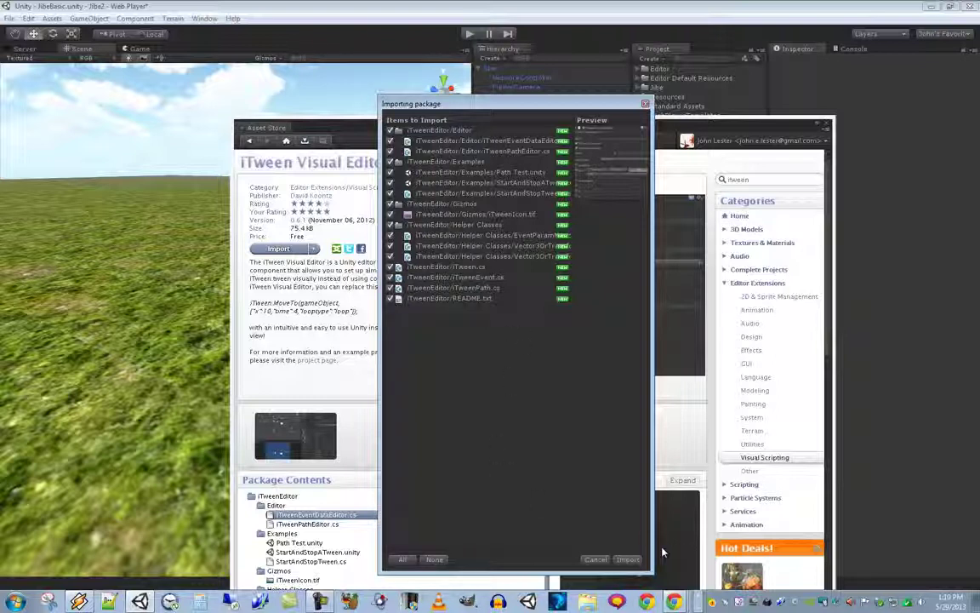
left_click(627, 559)
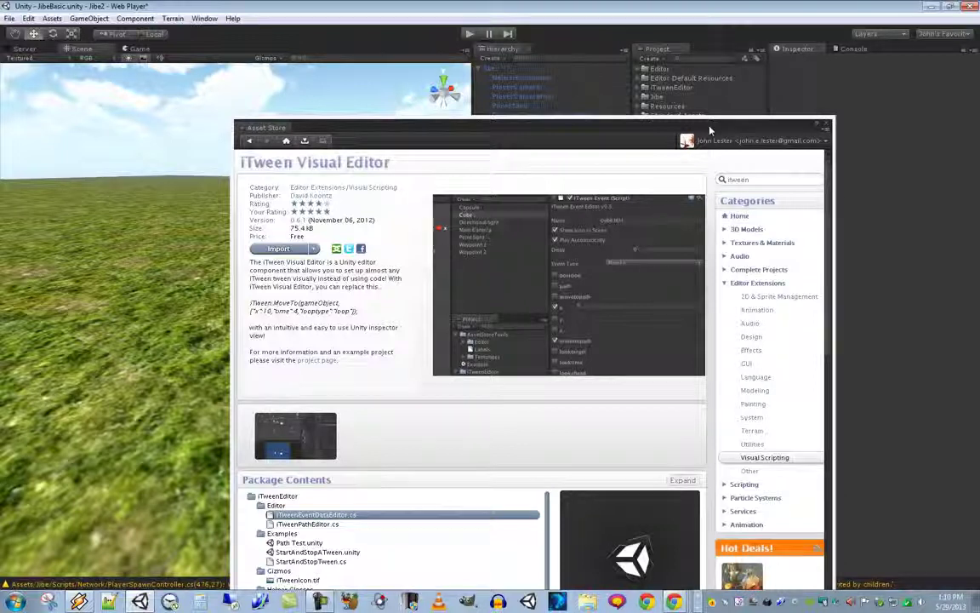
left_click_drag(710, 129, 634, 84)
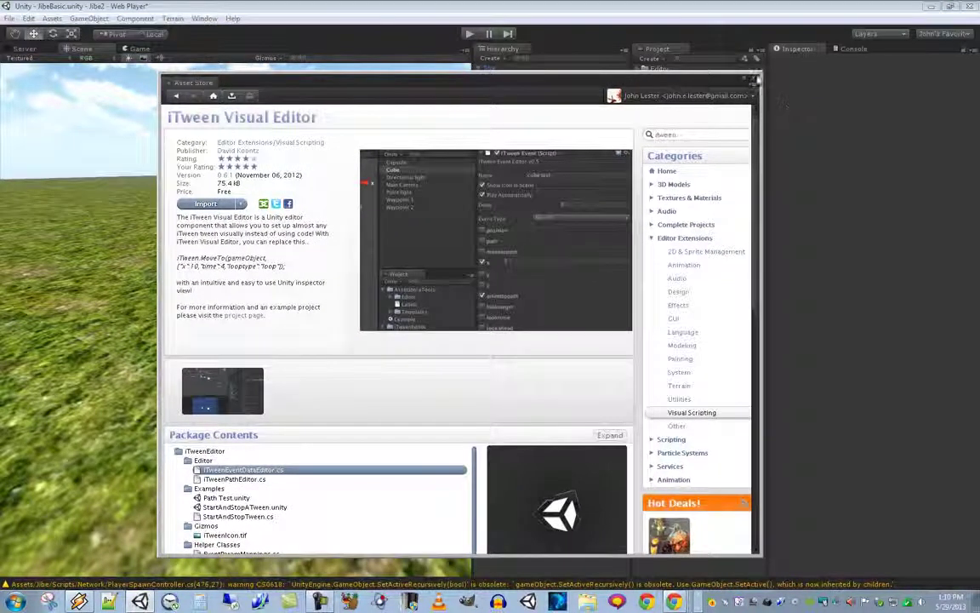
left_click(756, 79)
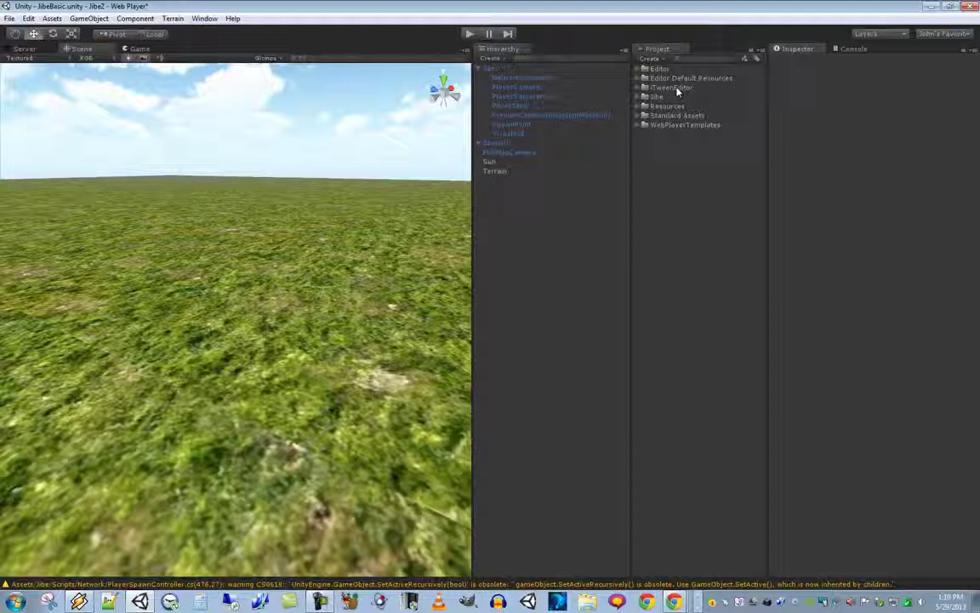
- Read the README in the iTweenEditor folder and check whether the component commands include iTween
left_click(639, 87)
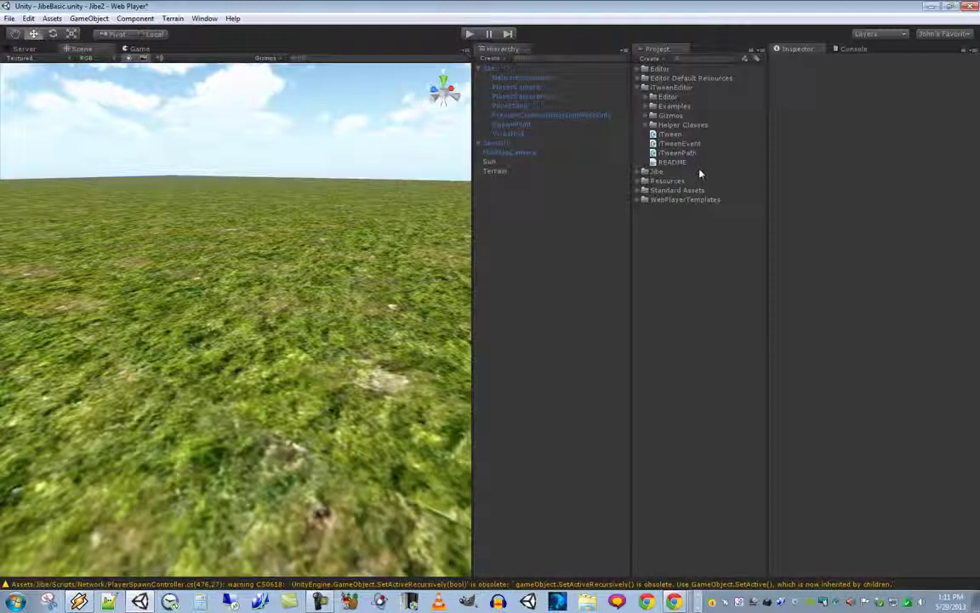
left_click(672, 163)
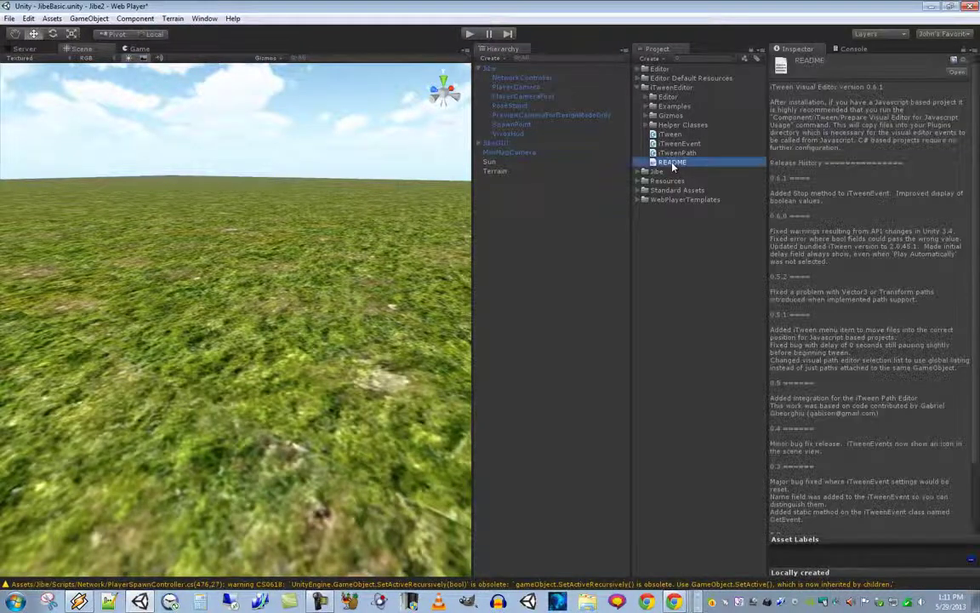
left_click(810, 111)
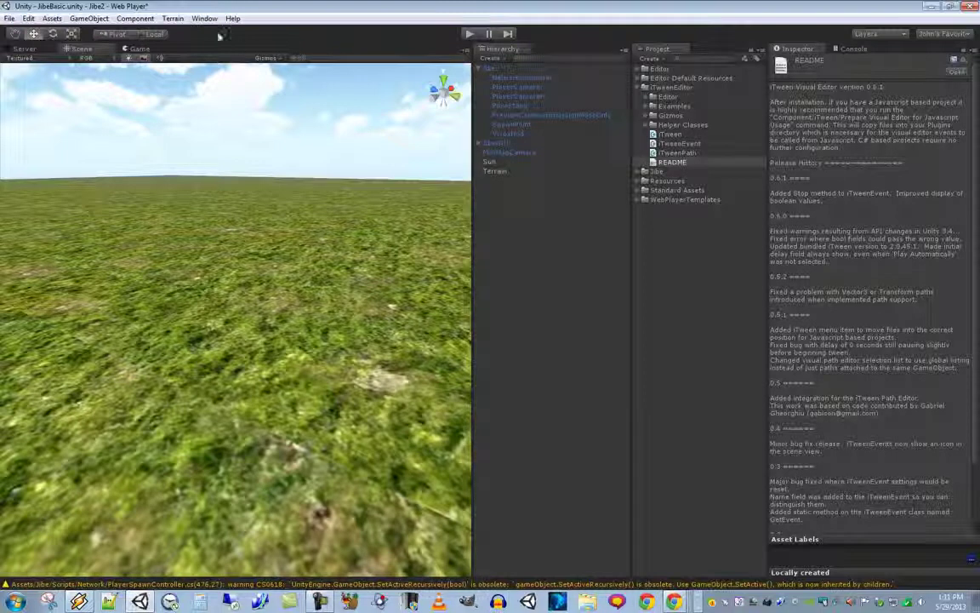
left_click(136, 19)
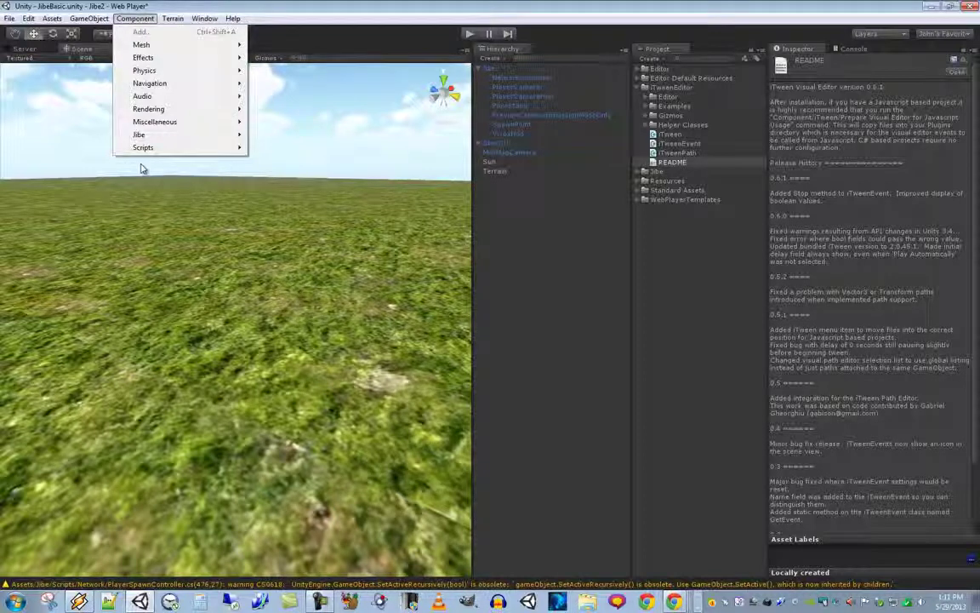
left_click(184, 168)
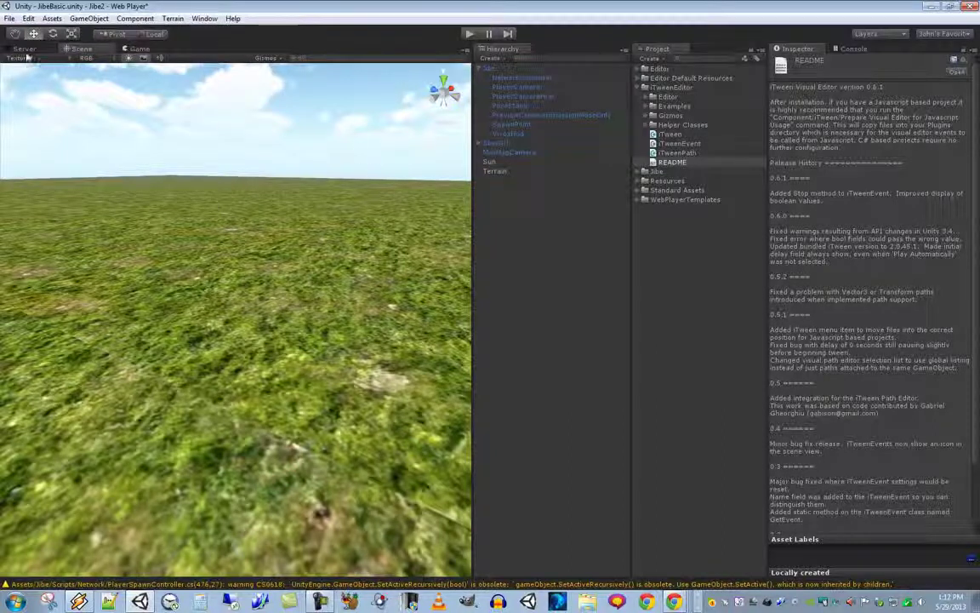
- Save the JibeBasic scene, switch to Scene2 and back to JibeBasic, and recheck the component commands for iTween
left_click(495, 171)
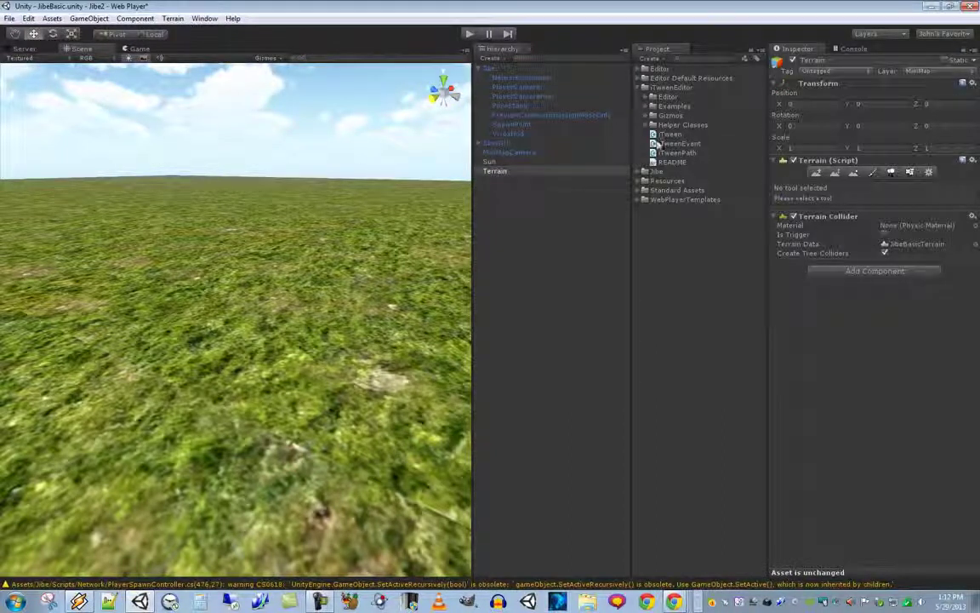
left_click(645, 171)
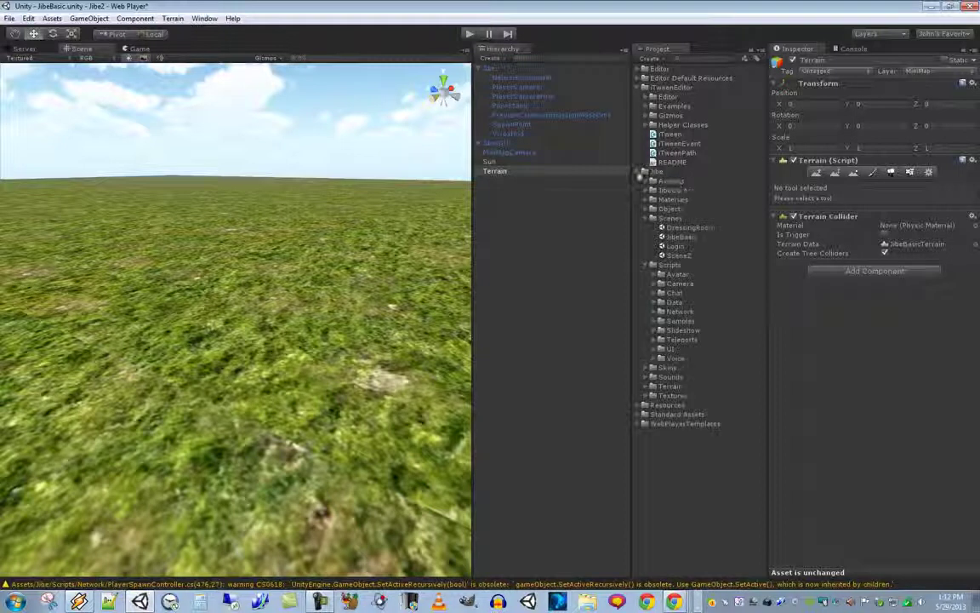
double_click(678, 255)
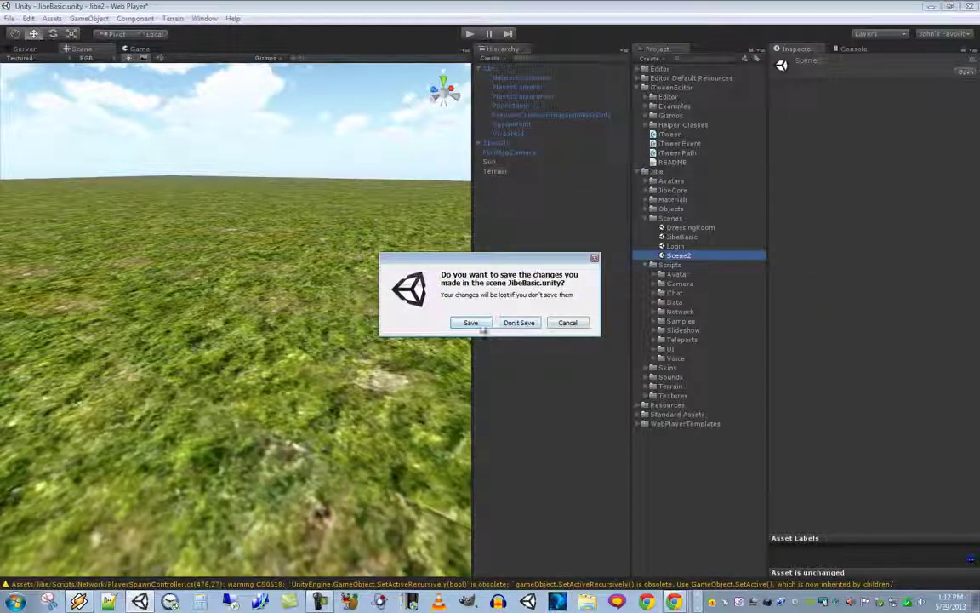
left_click(473, 323)
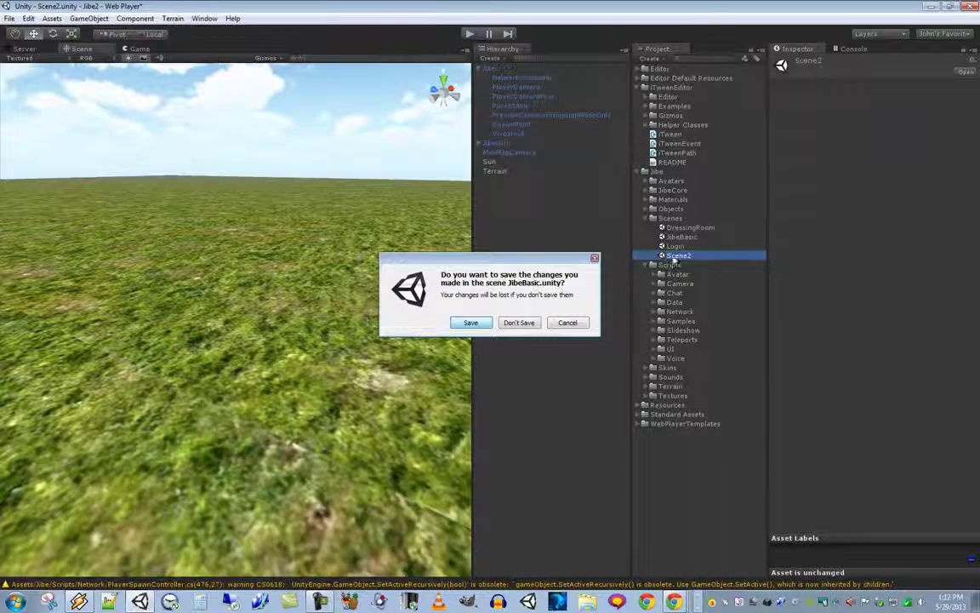
left_click(680, 237)
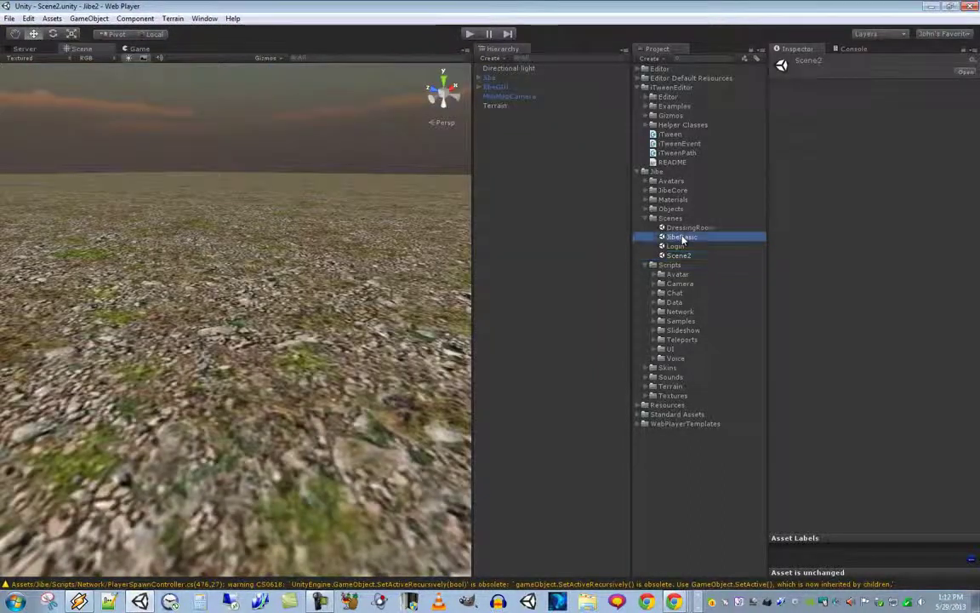
double_click(681, 237)
left_click(140, 18)
left_click(140, 18)
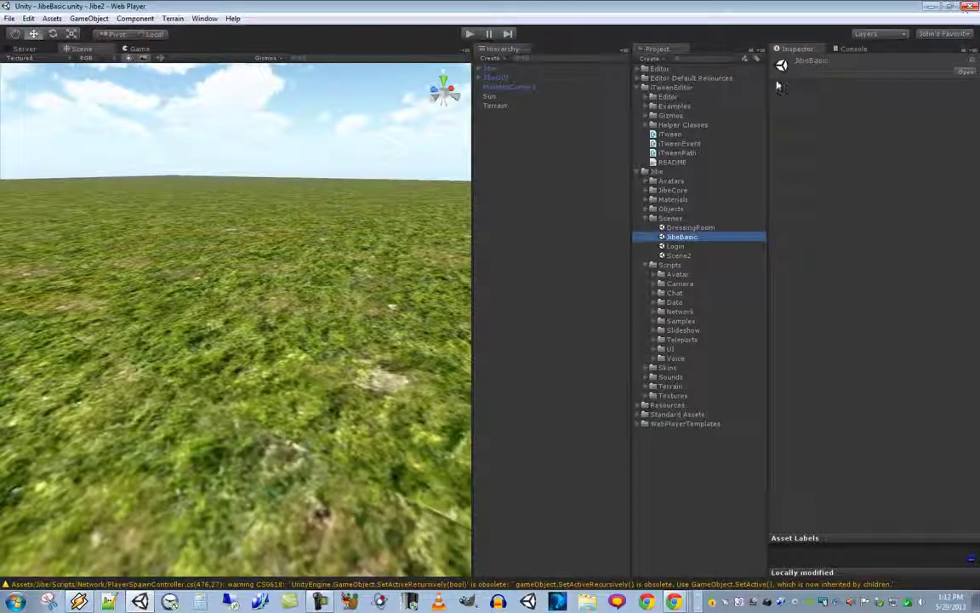
left_click(127, 19)
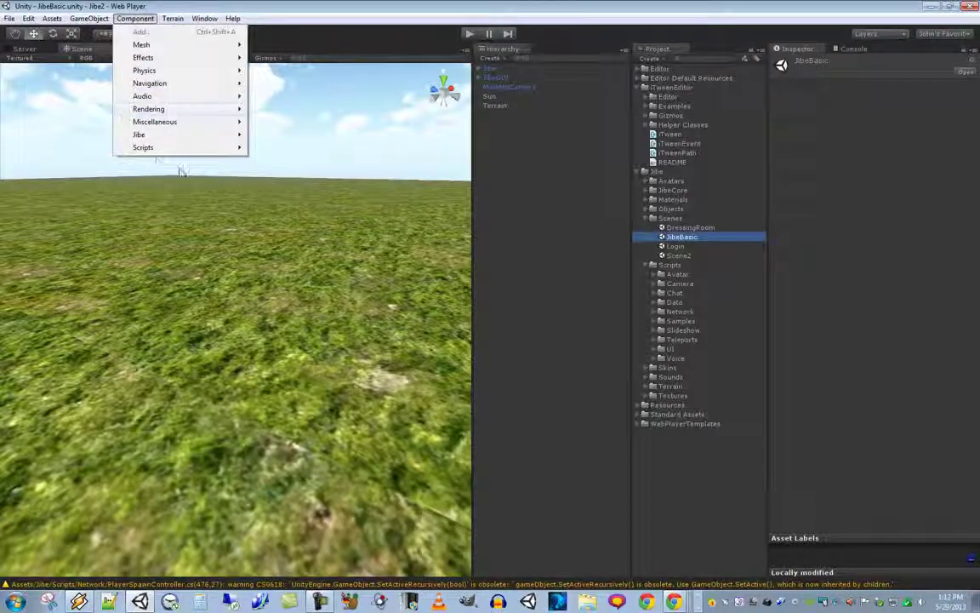
- Restart Unity with the Jibe2 project and look for iTween among the component commands
left_click(974, 7)
key("alt+Tab")
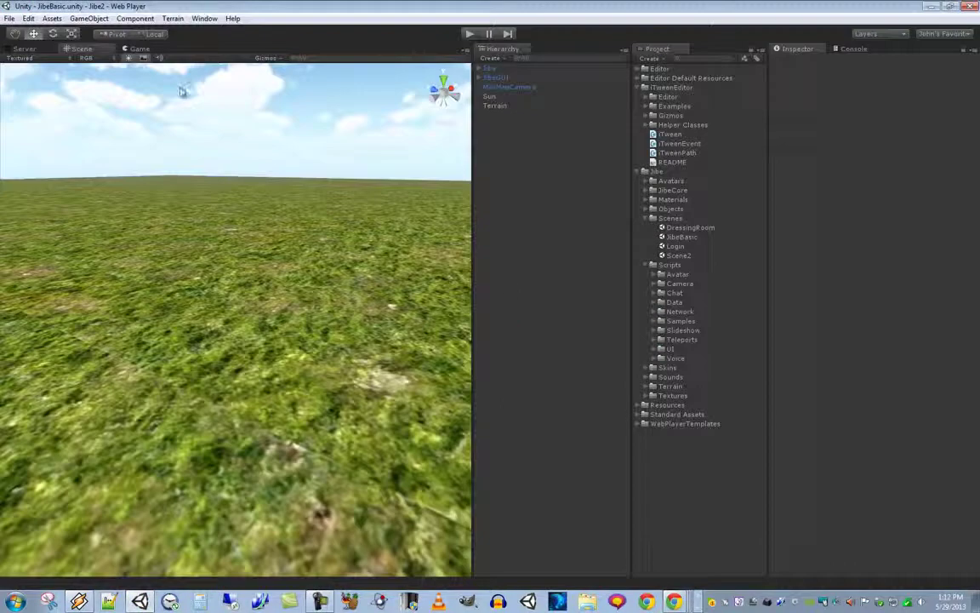
left_click(134, 18)
mouse_move(149, 170)
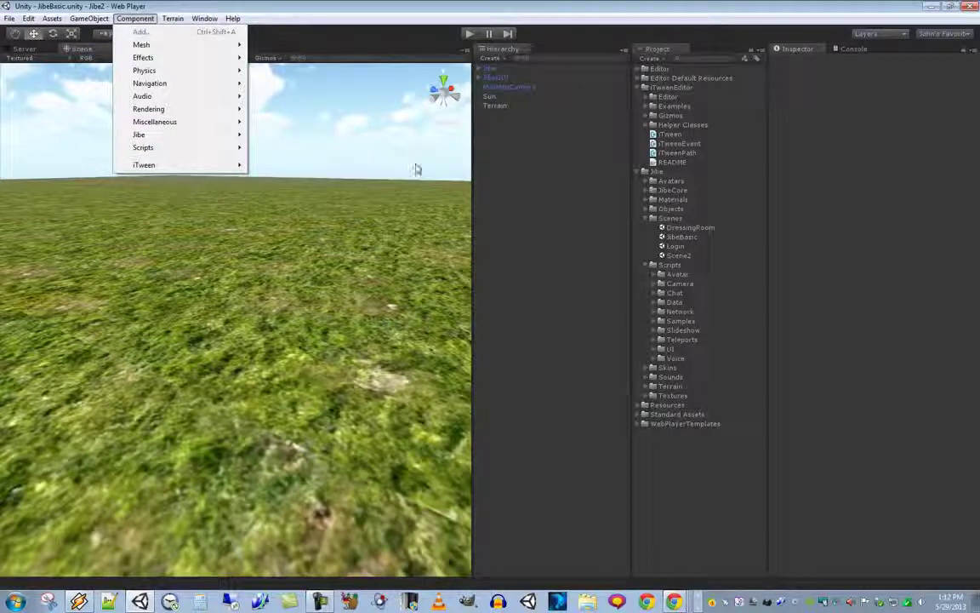
- Review the README's JavaScript note and run iTween's Prepare Visual Editor for Javascript Usage command
left_click(673, 163)
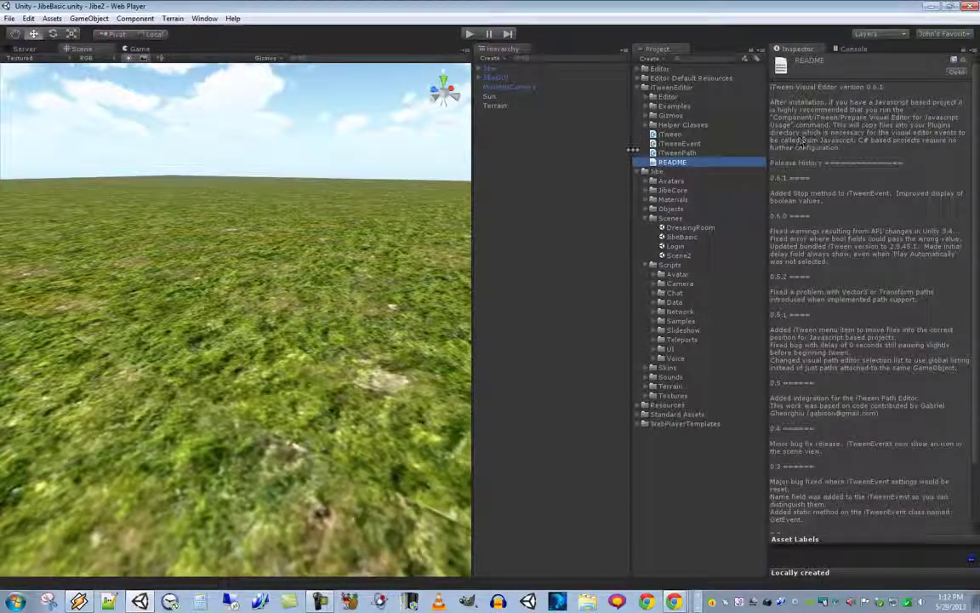
left_click(134, 18)
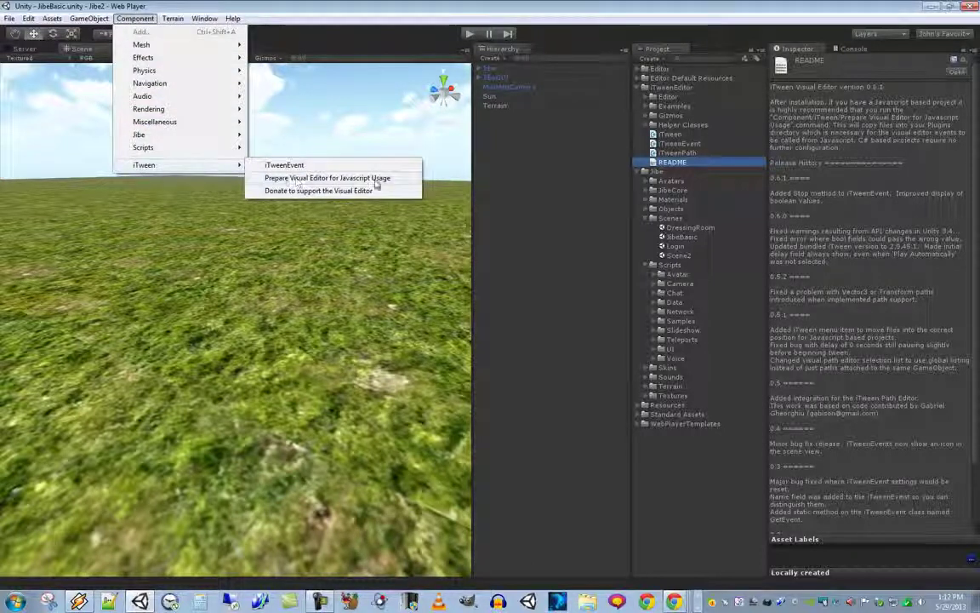
left_click(320, 180)
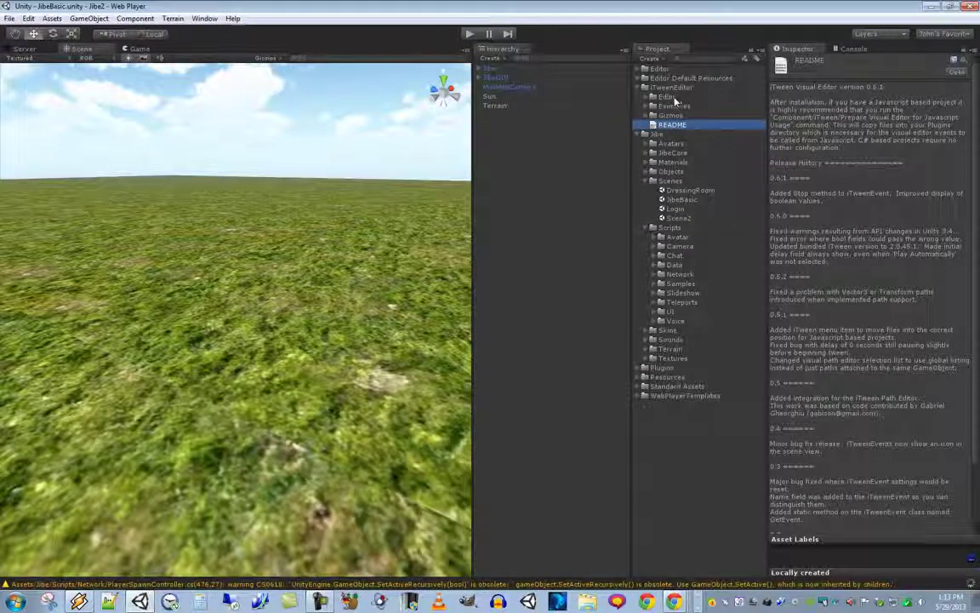
- Examine the iTween files in the Plugins folder and revisit the Prepare Visual Editor for Javascript Usage command
left_click(640, 369)
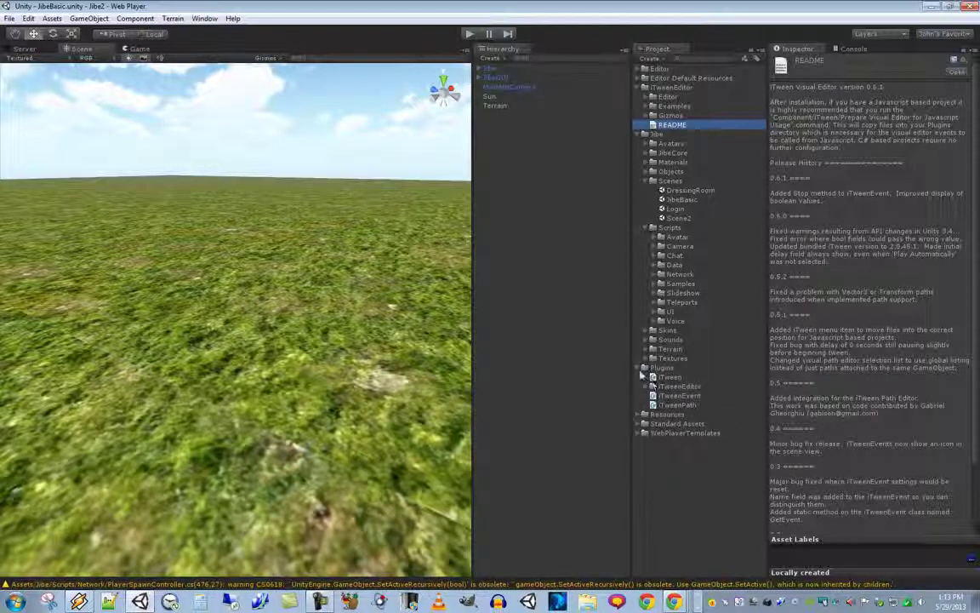
left_click(672, 377)
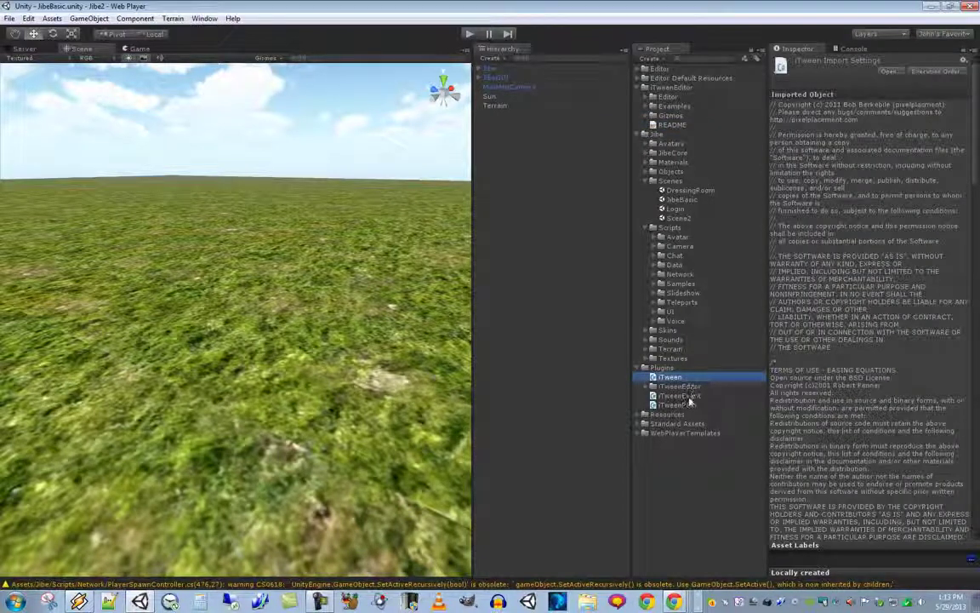
left_click(681, 386)
left_click(644, 367)
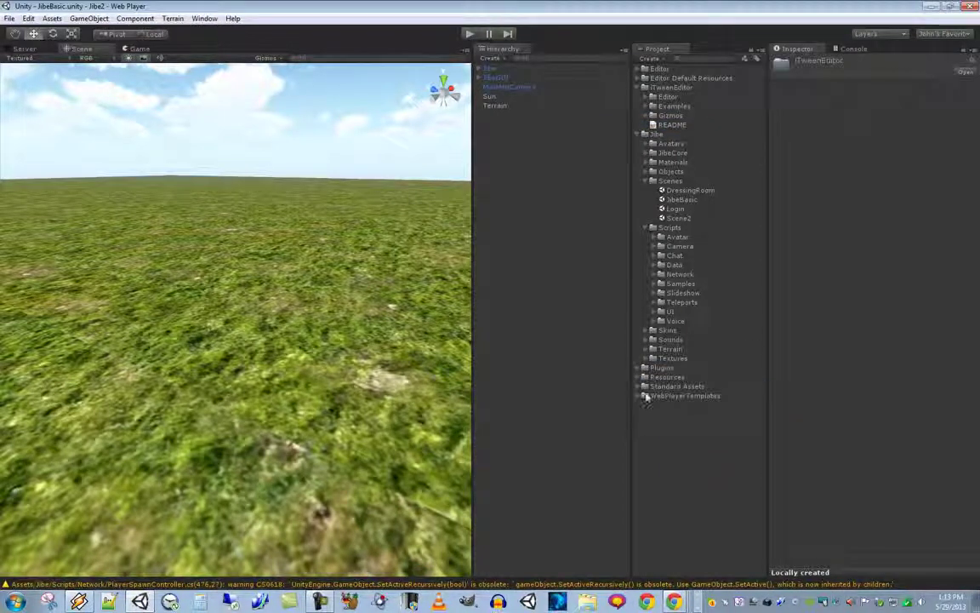
left_click(129, 20)
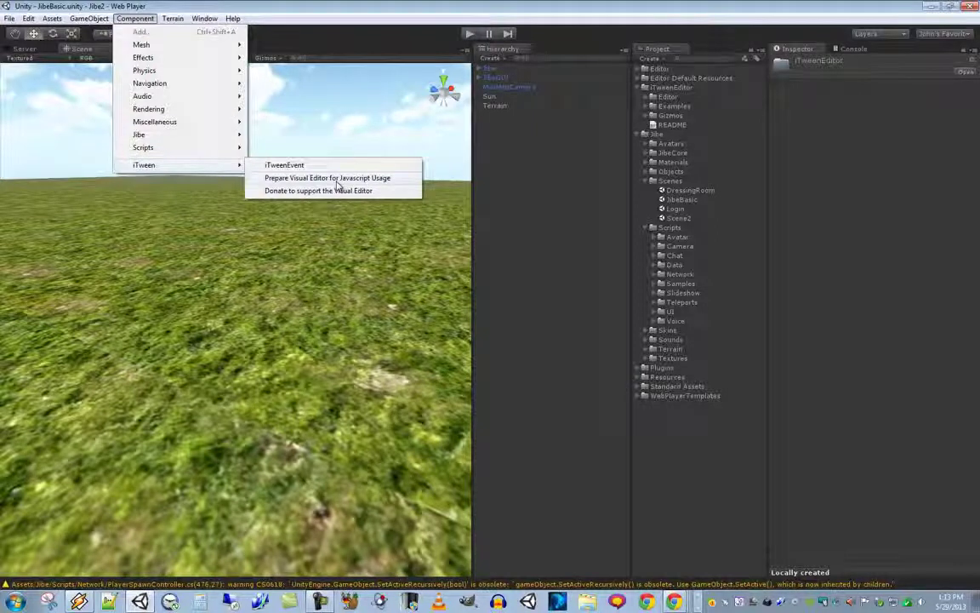
left_click(338, 178)
left_click(372, 279)
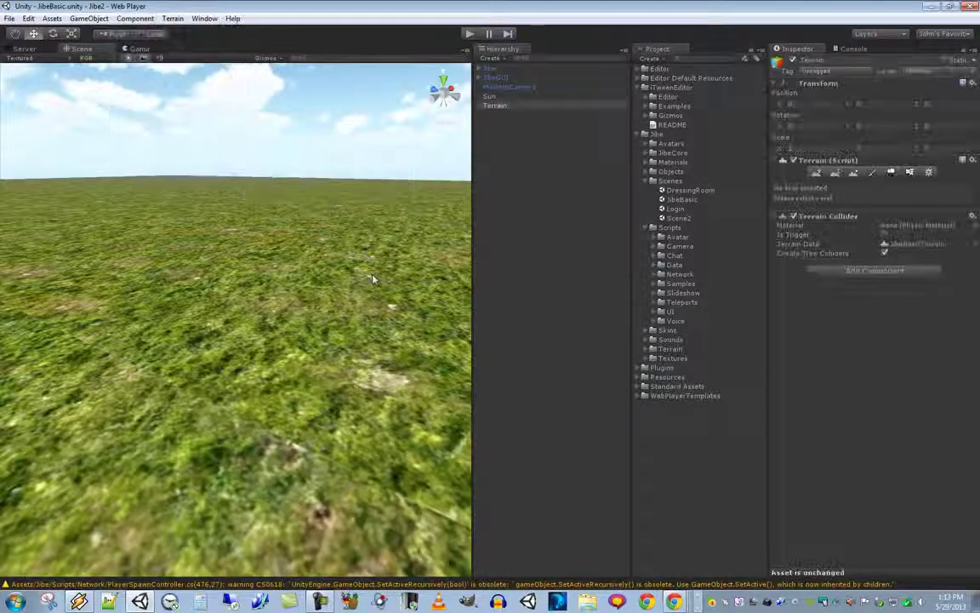
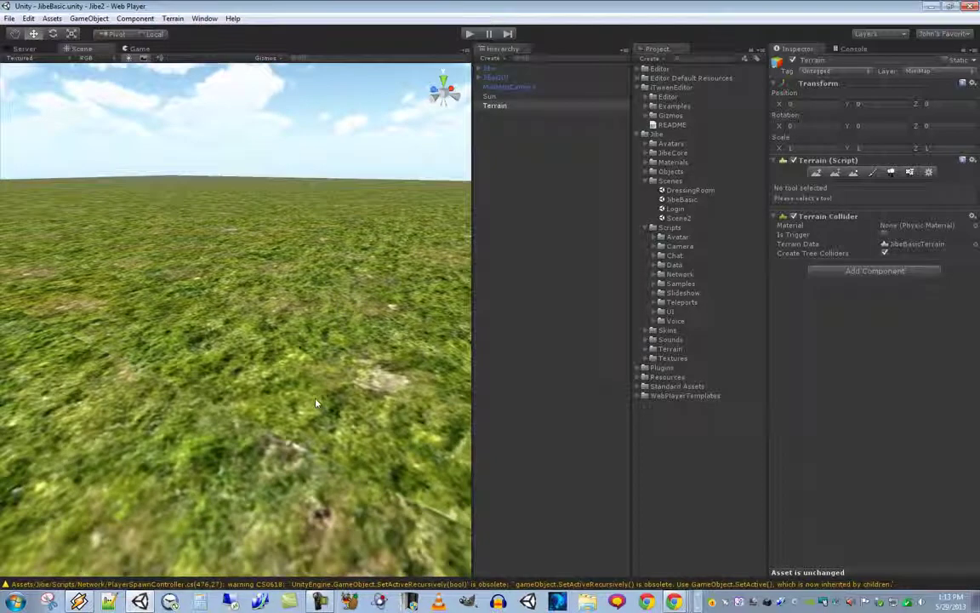
- Create a cube above the grass terrain in the JibeBasic scene
right_click_drag(315, 403, 260, 366)
left_click(89, 18)
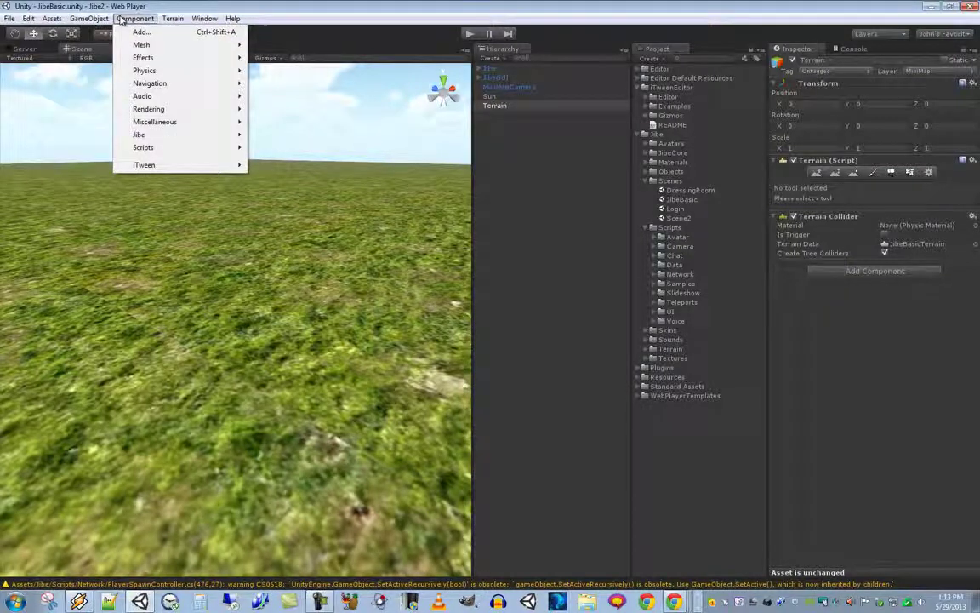
mouse_move(106, 46)
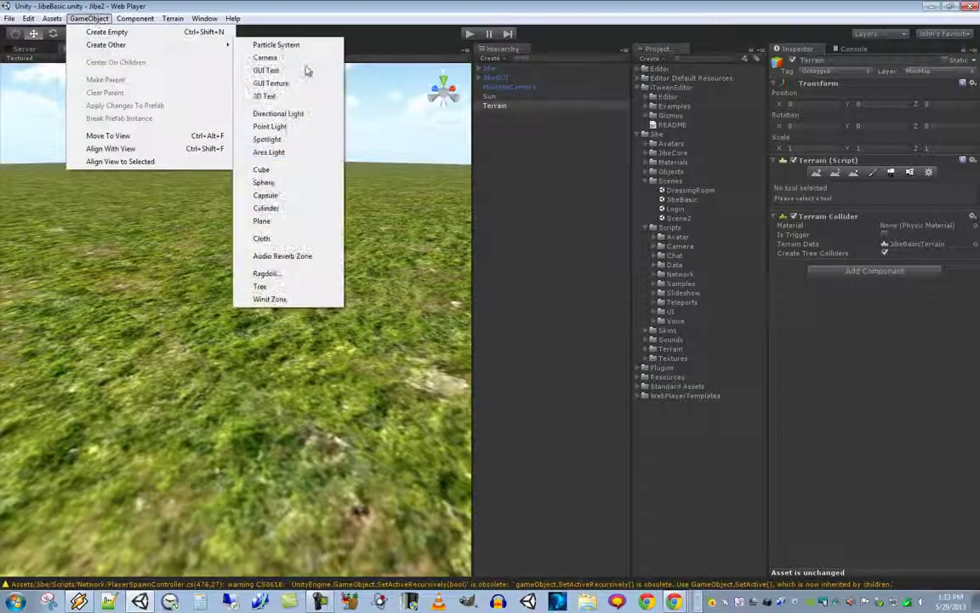
left_click(276, 173)
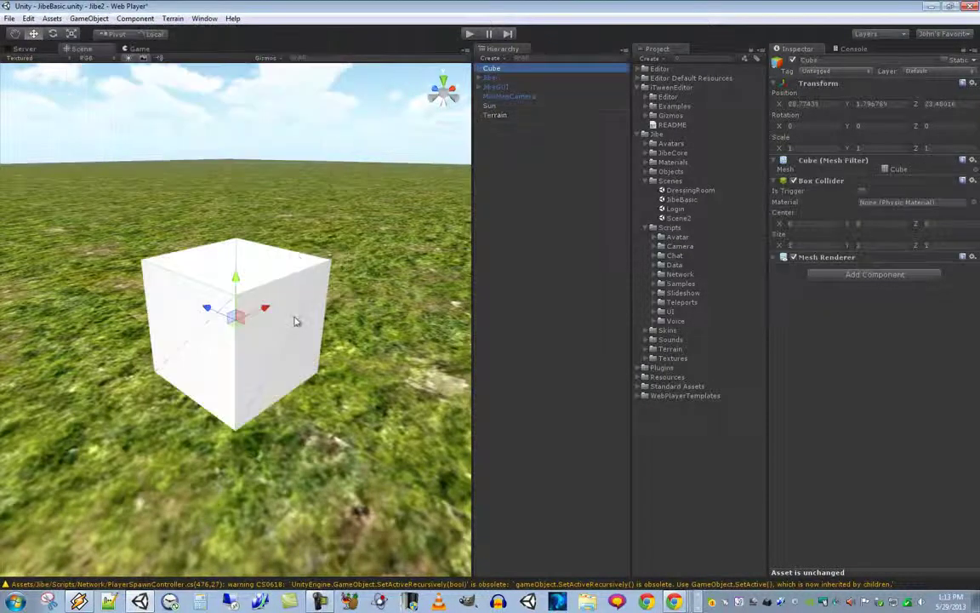
- Lower the cube onto the grass and rename it Cube - itween
mouse_move(241, 284)
left_mouse_down()
mouse_move(240, 450)
mouse_move(220, 327)
mouse_move(219, 295)
mouse_move(228, 300)
left_mouse_up()
right_click_drag(228, 300, 372, 377)
left_click(494, 70)
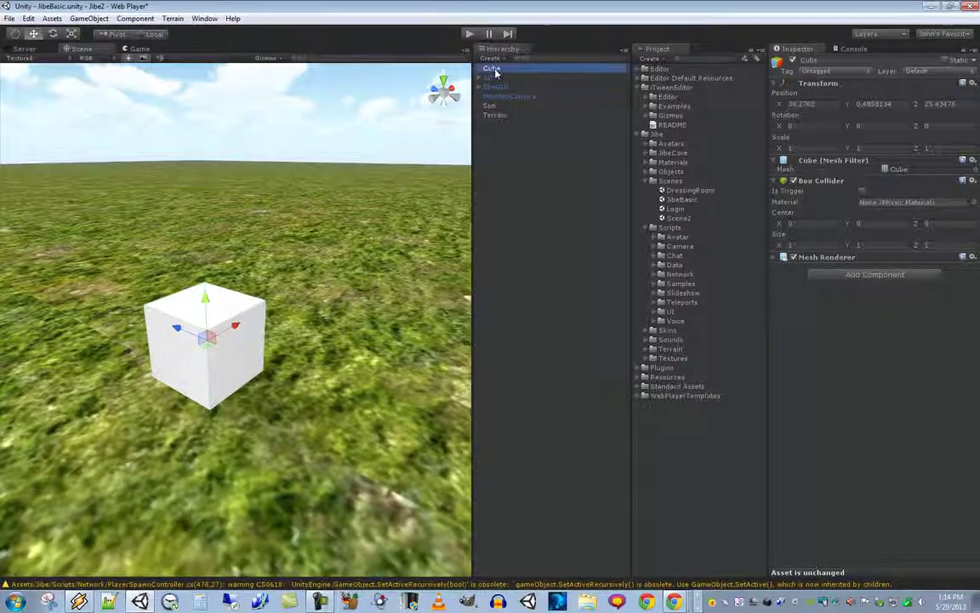
left_click(497, 70)
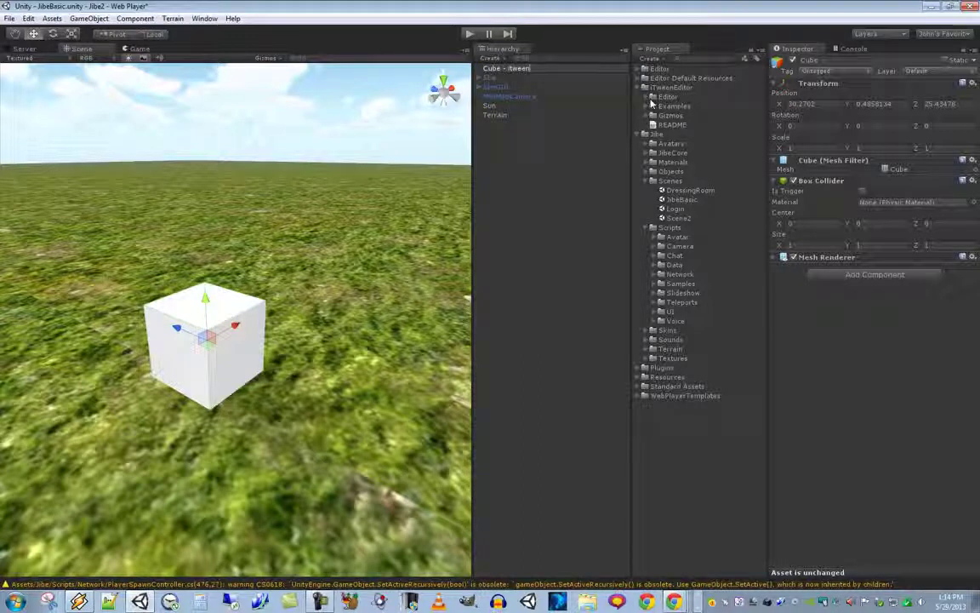
key("Return")
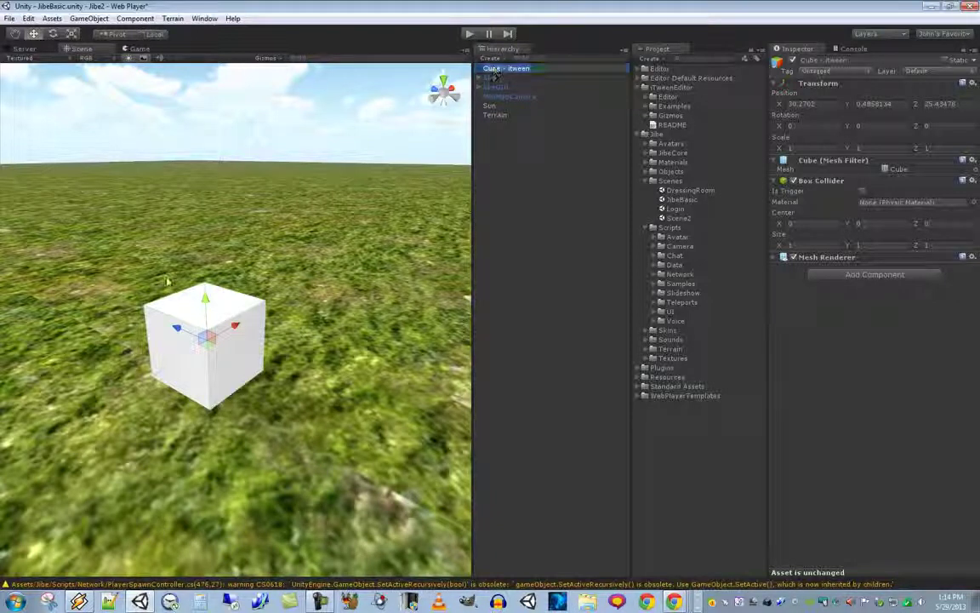
left_click(249, 299)
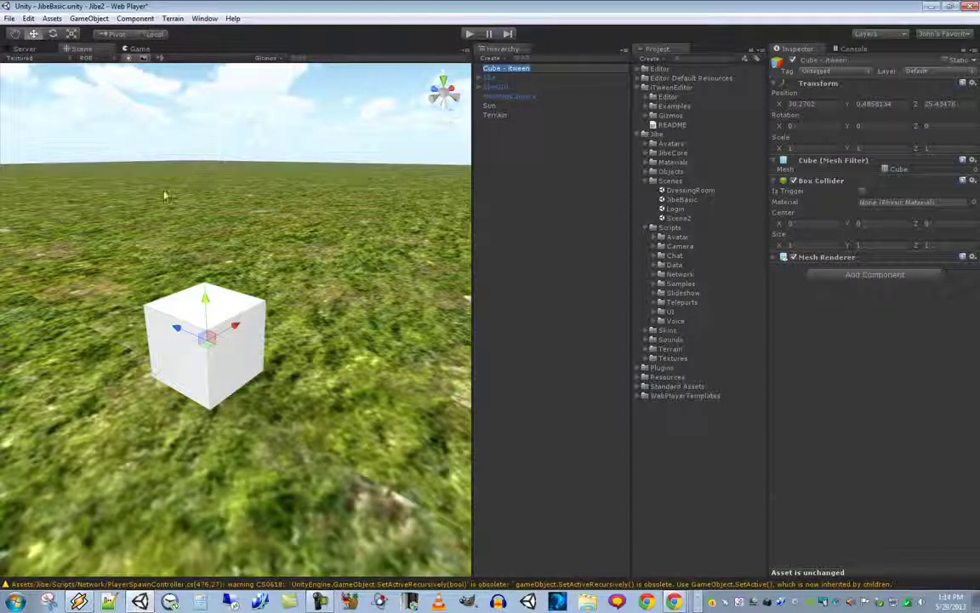
- Add an iTweenEvent component to the cube and name the event spinme
left_click(135, 18)
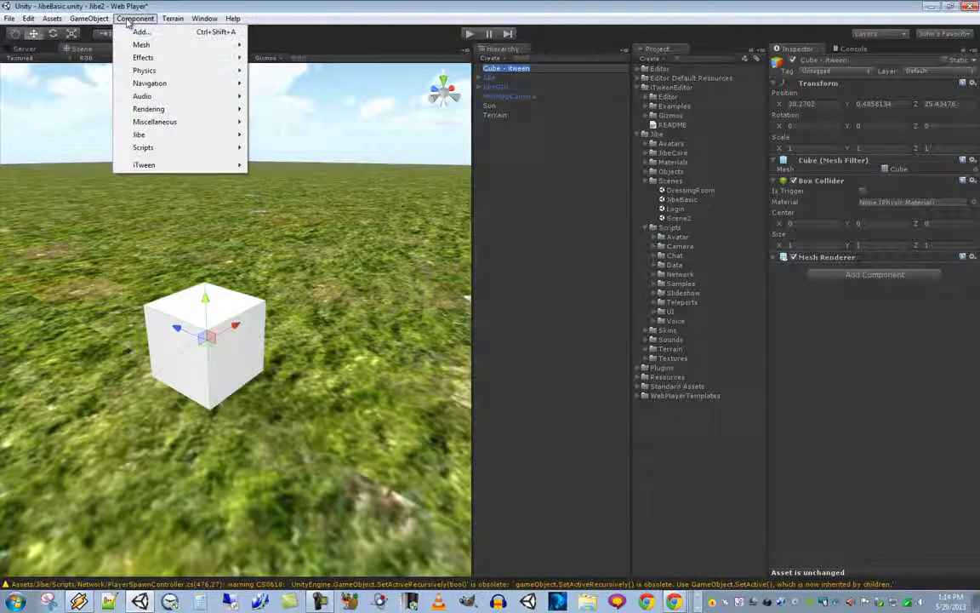
mouse_move(196, 168)
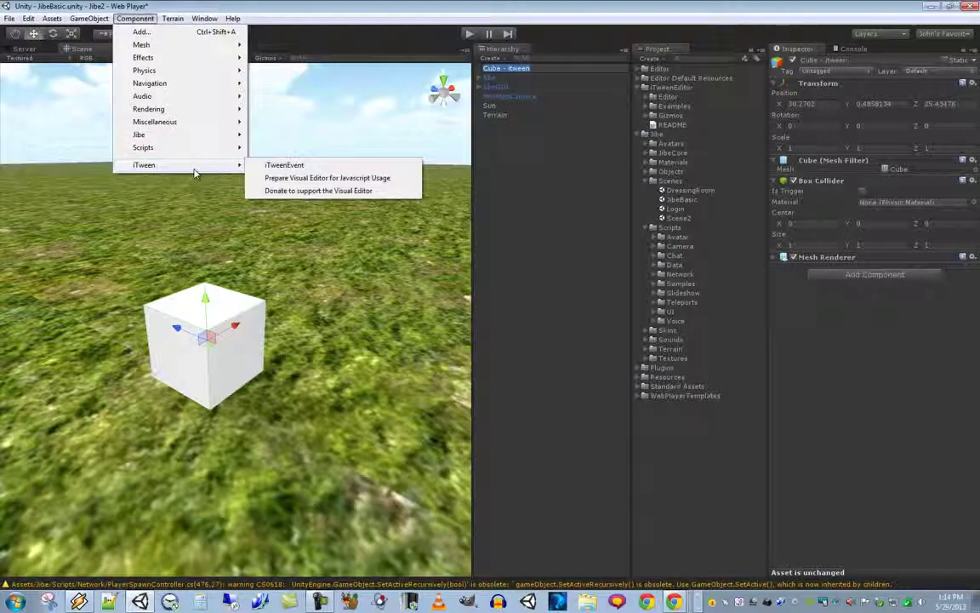
left_click(284, 167)
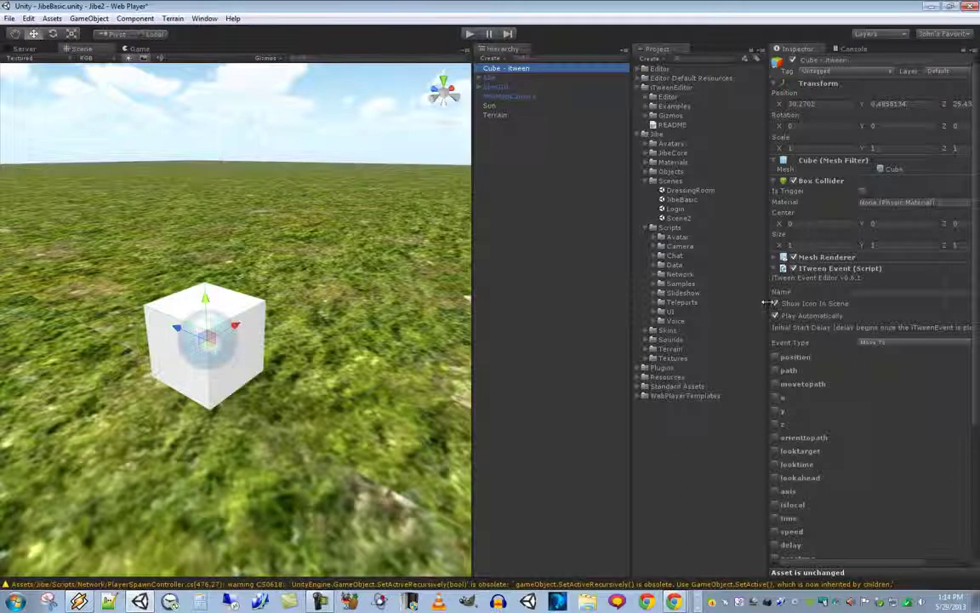
left_click_drag(769, 280, 621, 289)
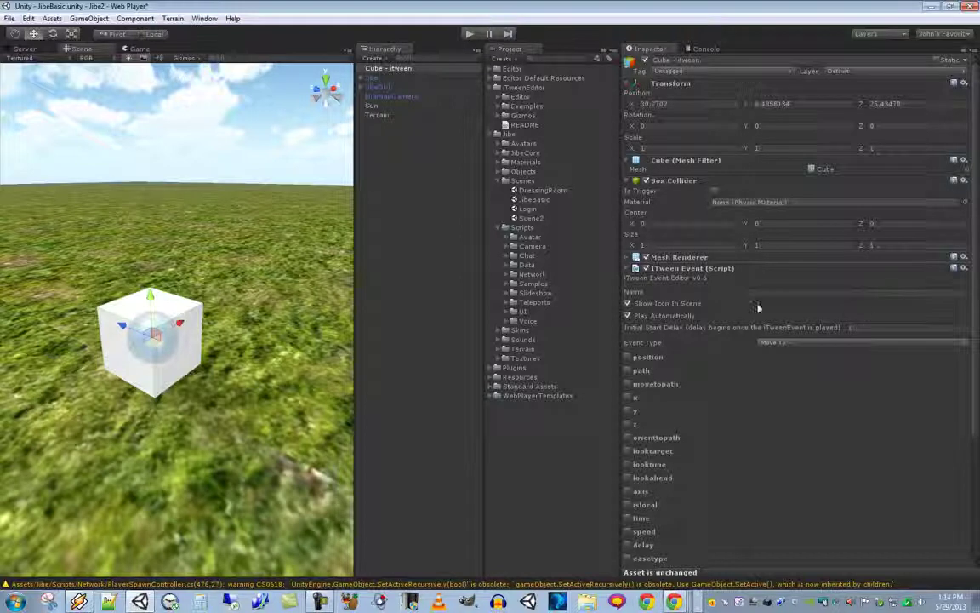
left_click(809, 293)
type("dpawne")
- Set the iTween event type to Rotate By, with y enabled at 1 and time enabled at 10
left_click(781, 343)
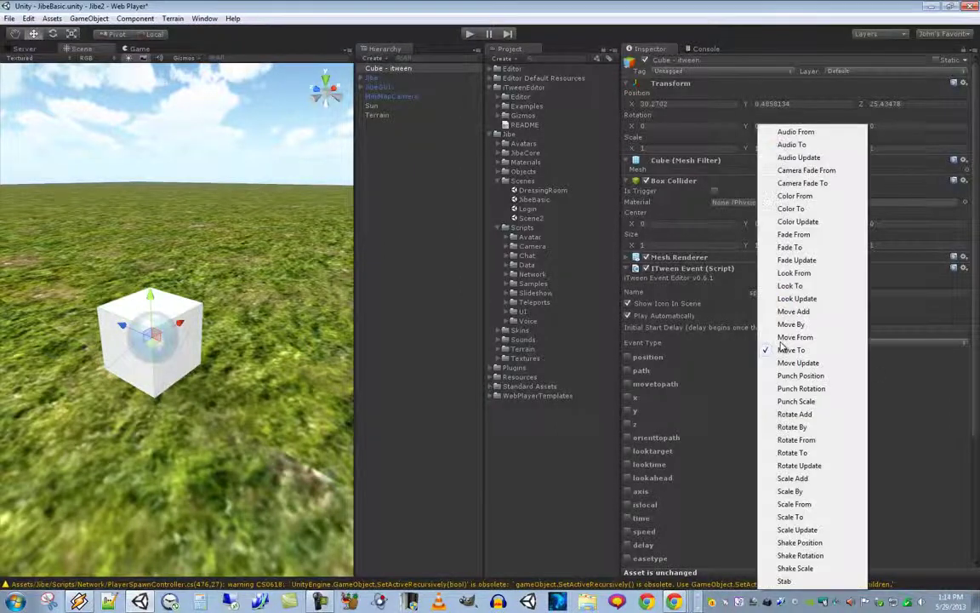
left_click(793, 428)
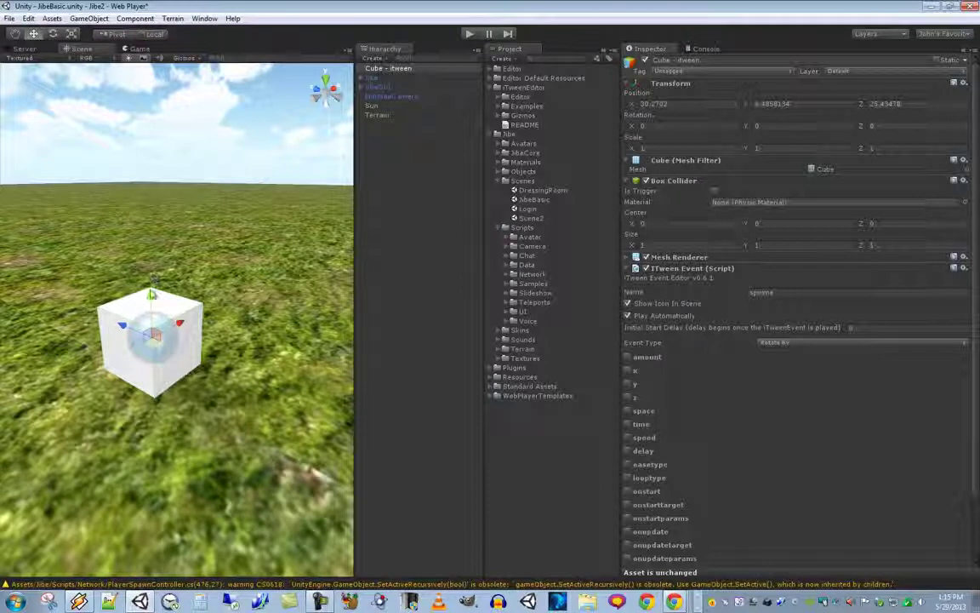
left_click(628, 384)
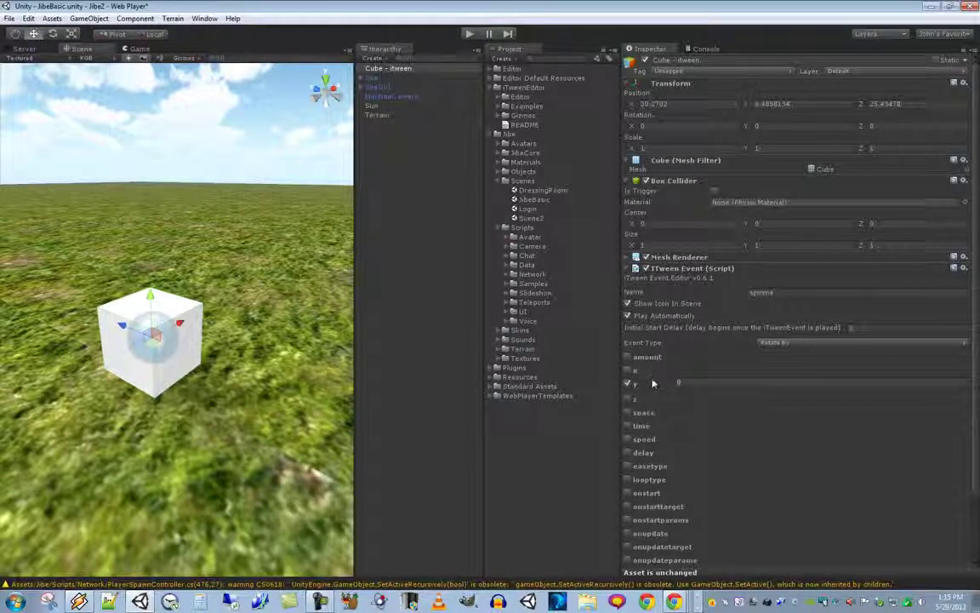
type("1")
left_click(628, 425)
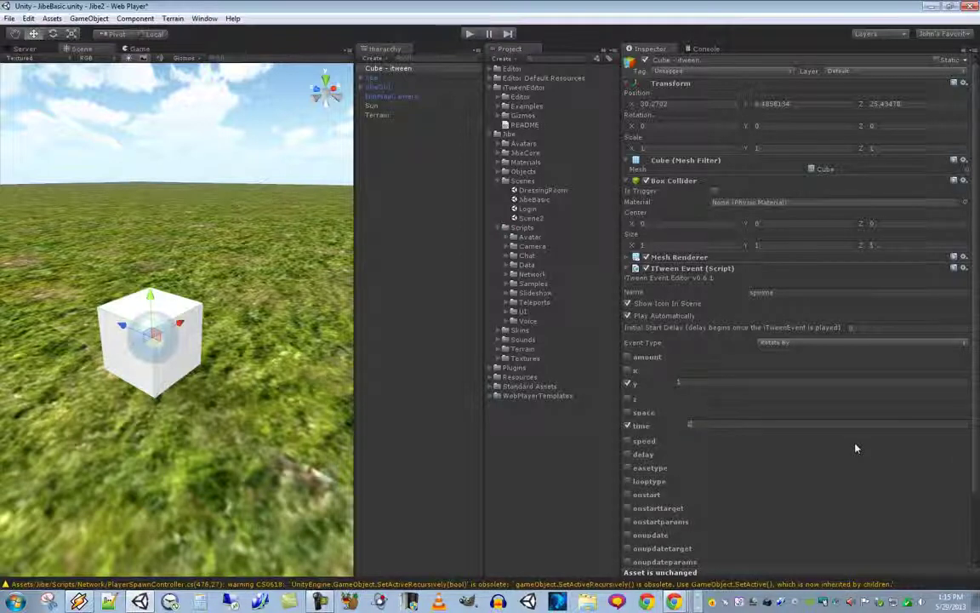
type("10")
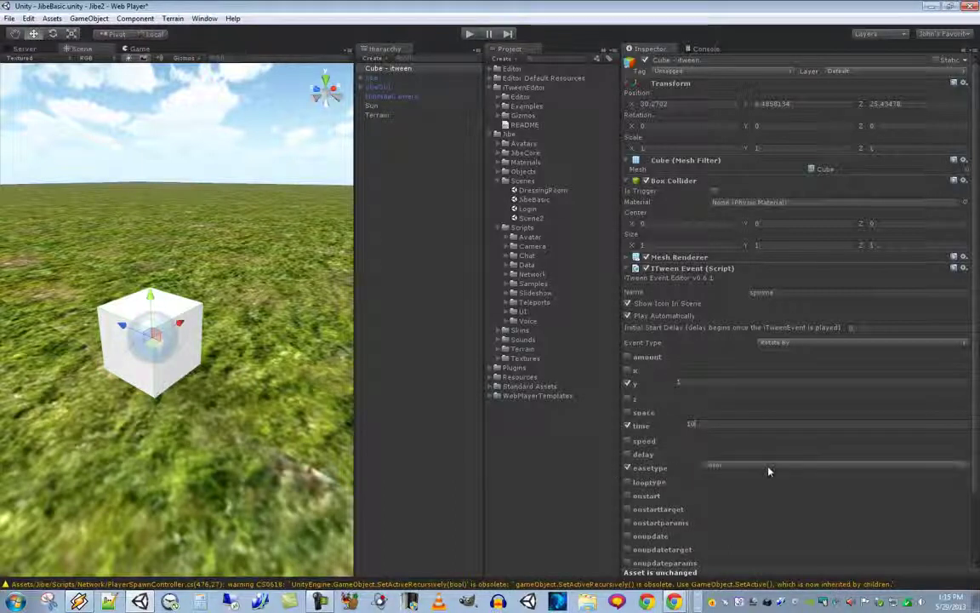
left_click(628, 467)
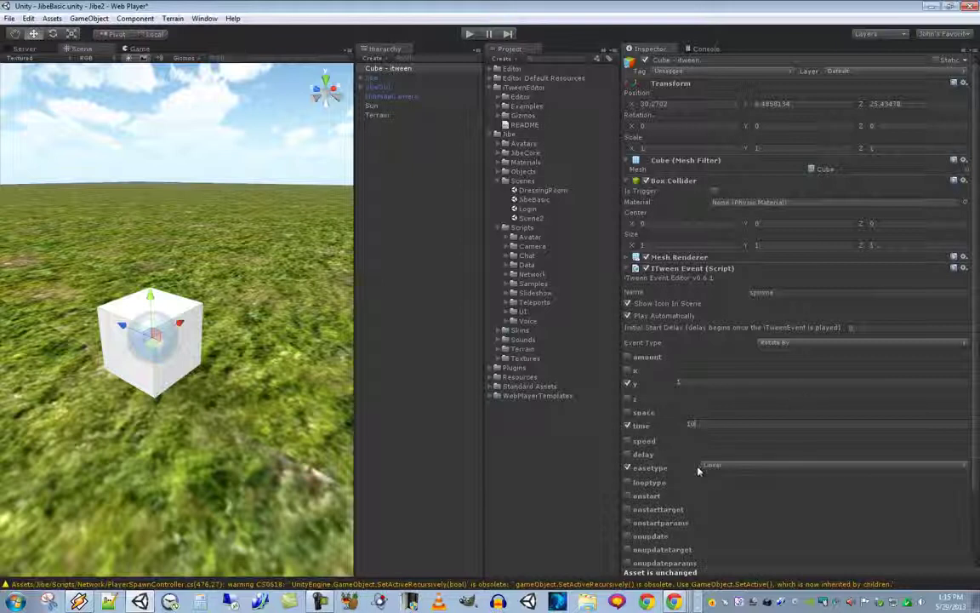
left_click(630, 467)
scroll(661, 502, "down", 2)
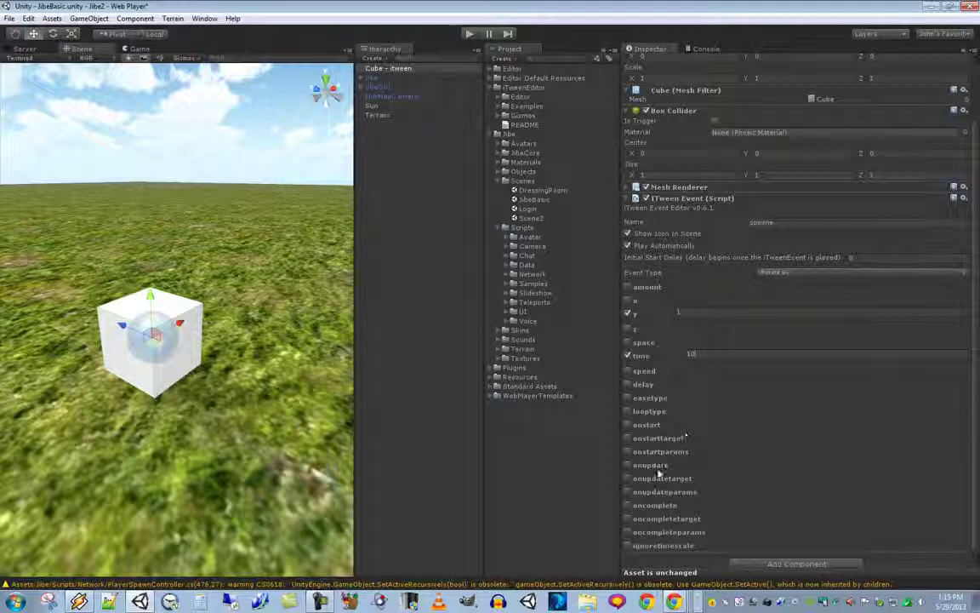
- Look up the iTween documentation's function list in Chrome and compare it with the event types offered in Unity
mouse_move(686, 604)
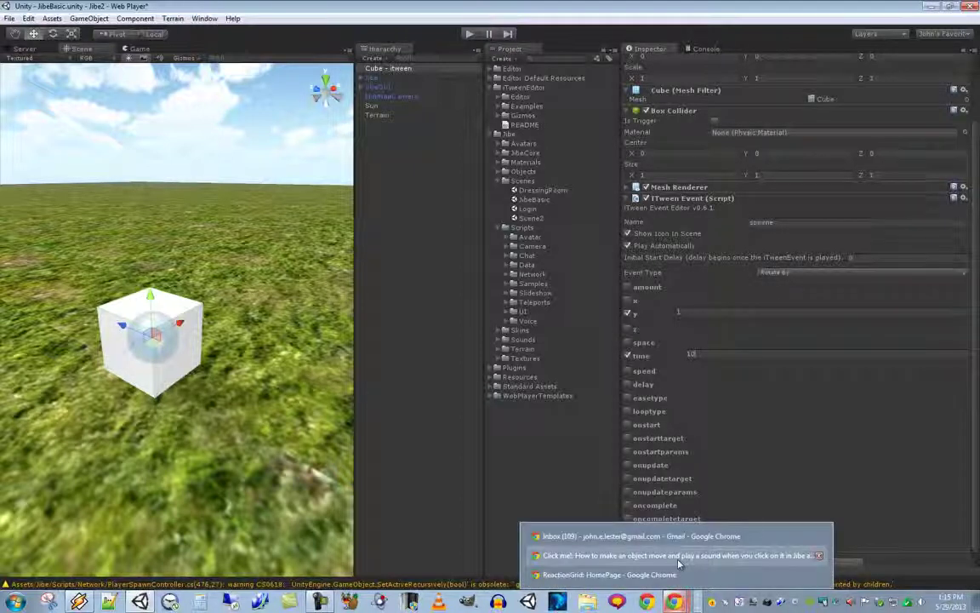
left_click(679, 562)
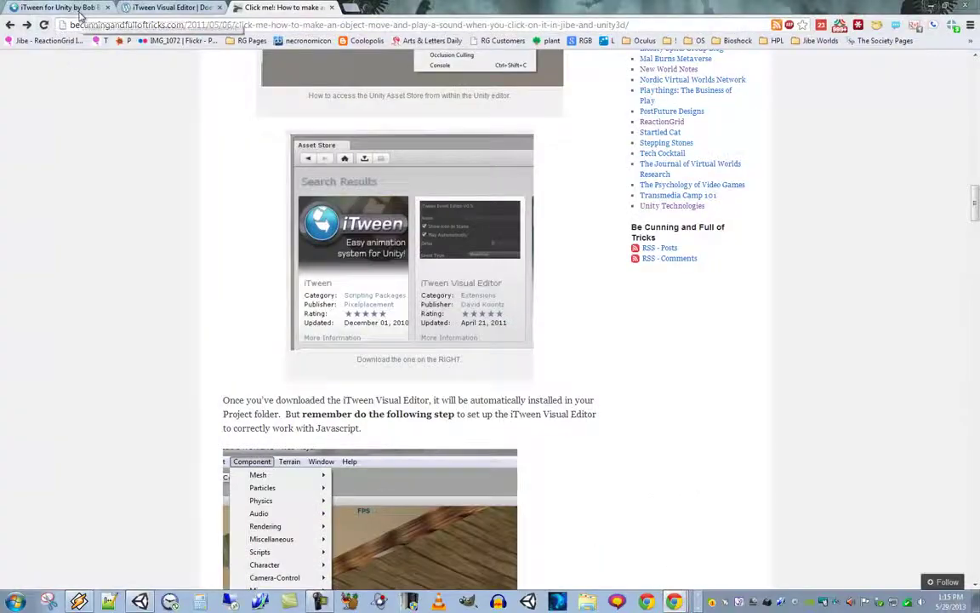
left_click(76, 8)
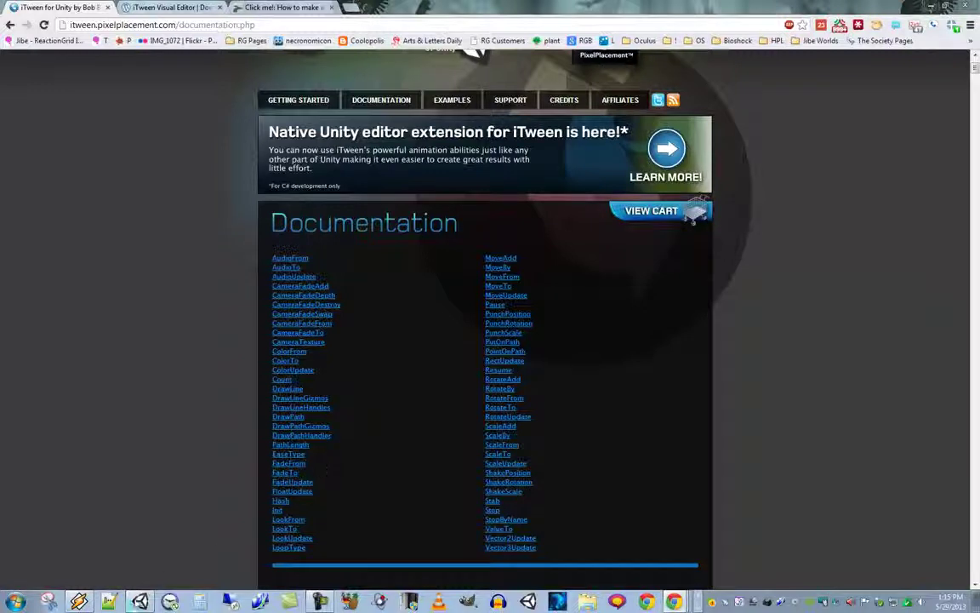
left_click(139, 602)
left_click(817, 272)
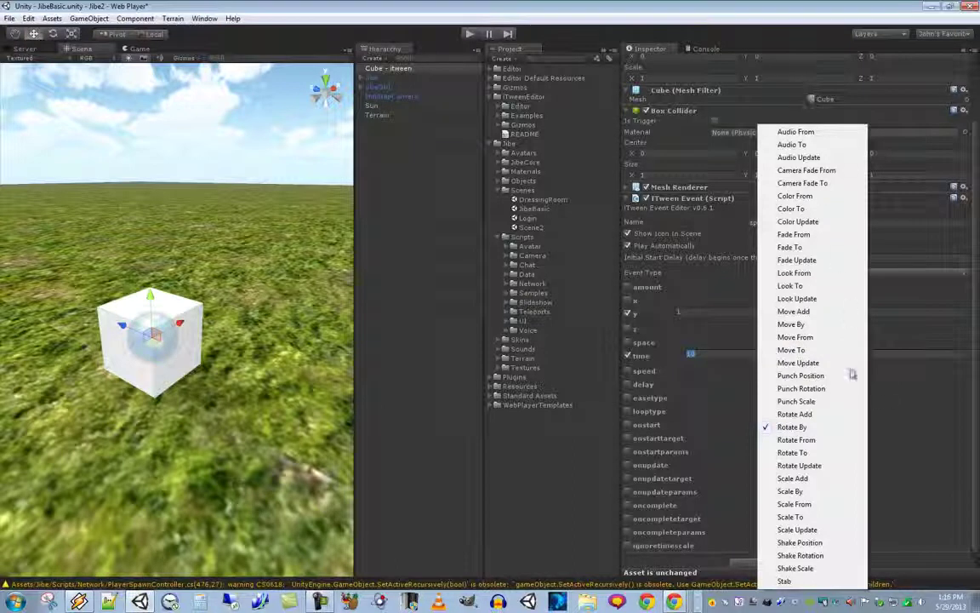
left_click(920, 406)
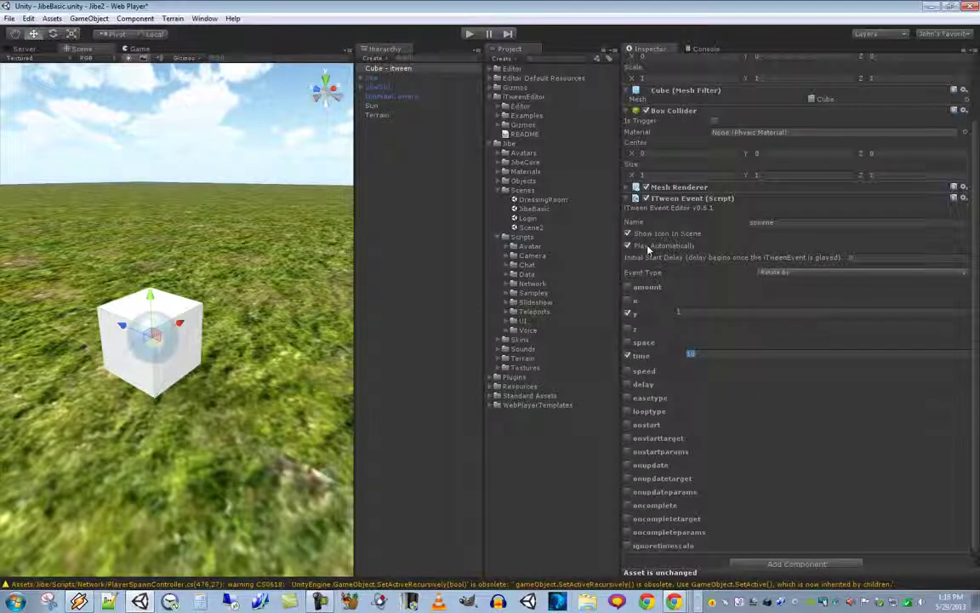
left_click(628, 412)
left_click(628, 371)
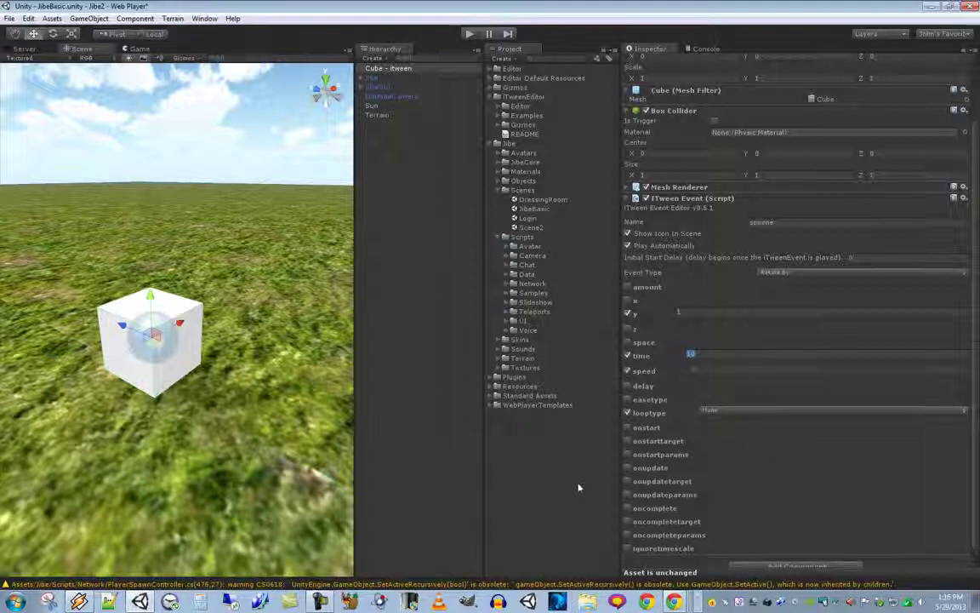
left_click(628, 371)
left_click(628, 412)
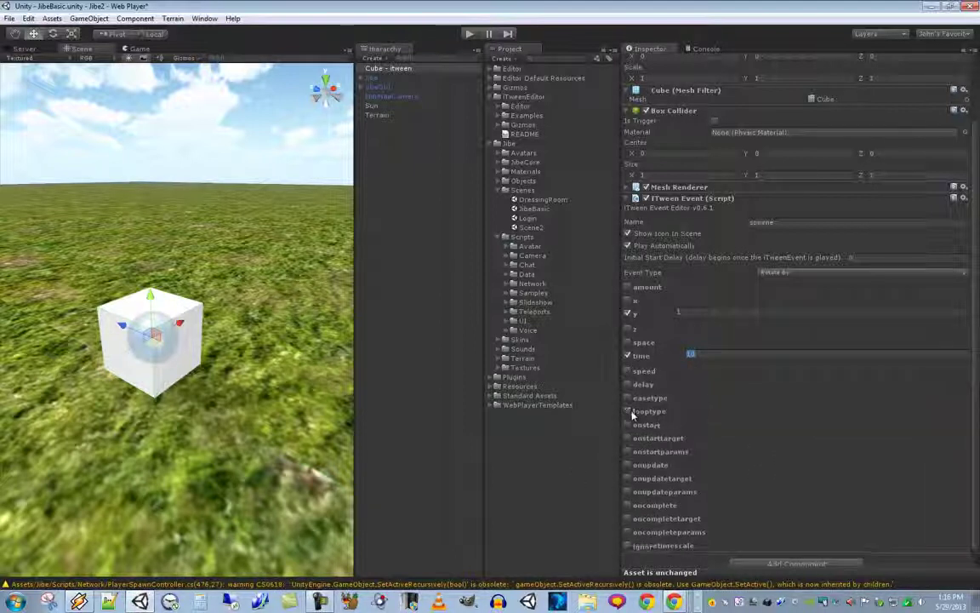
- Save the scene, then test it in play mode by choosing a male avatar and walking up to the cube
left_click(9, 18)
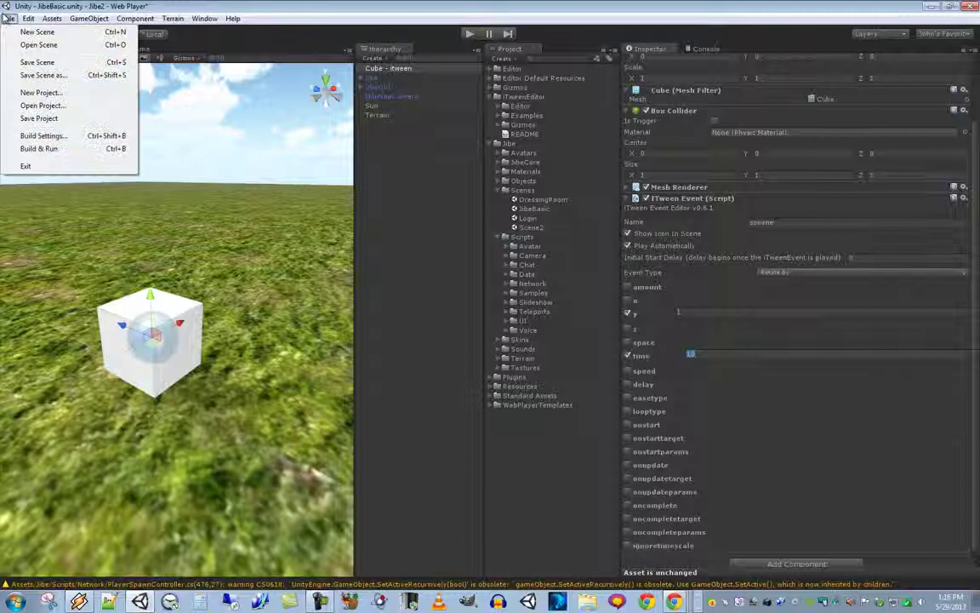
left_click(25, 62)
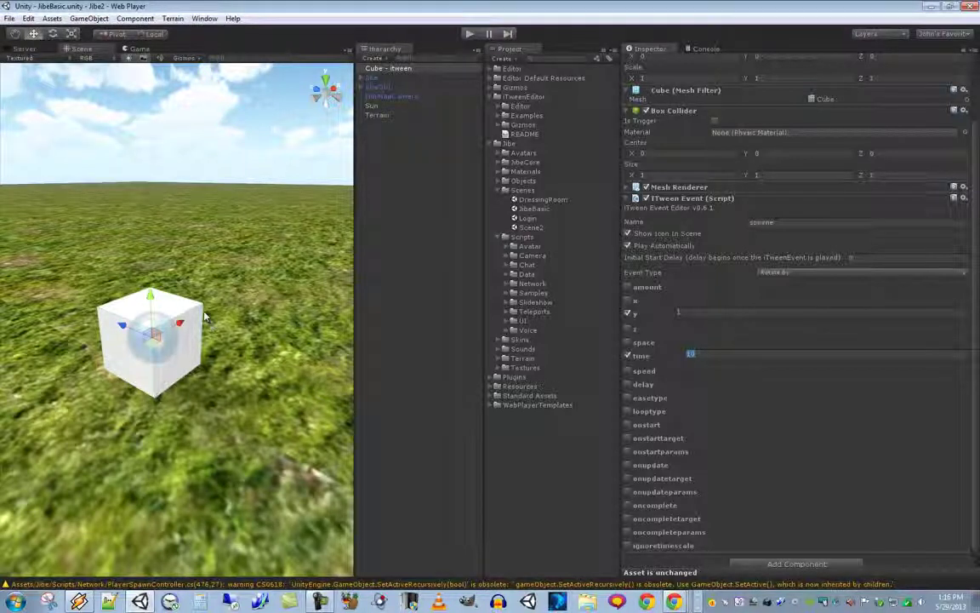
left_click(469, 34)
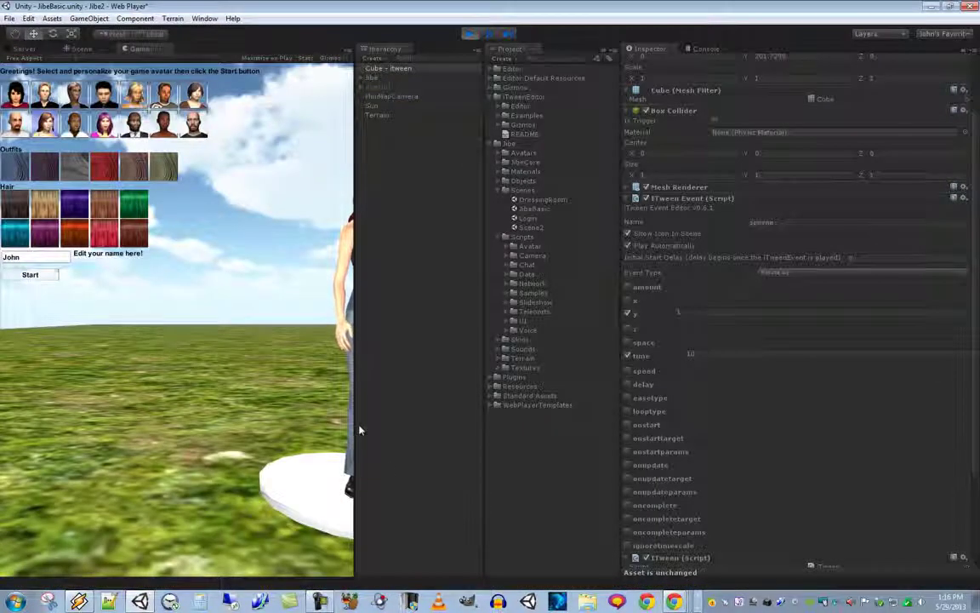
left_click(170, 114)
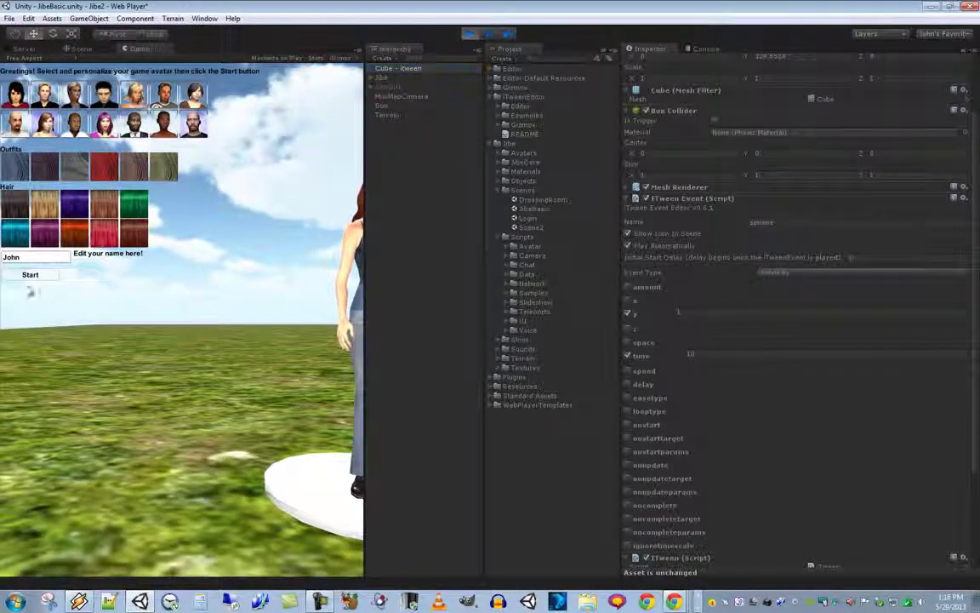
left_click(33, 206)
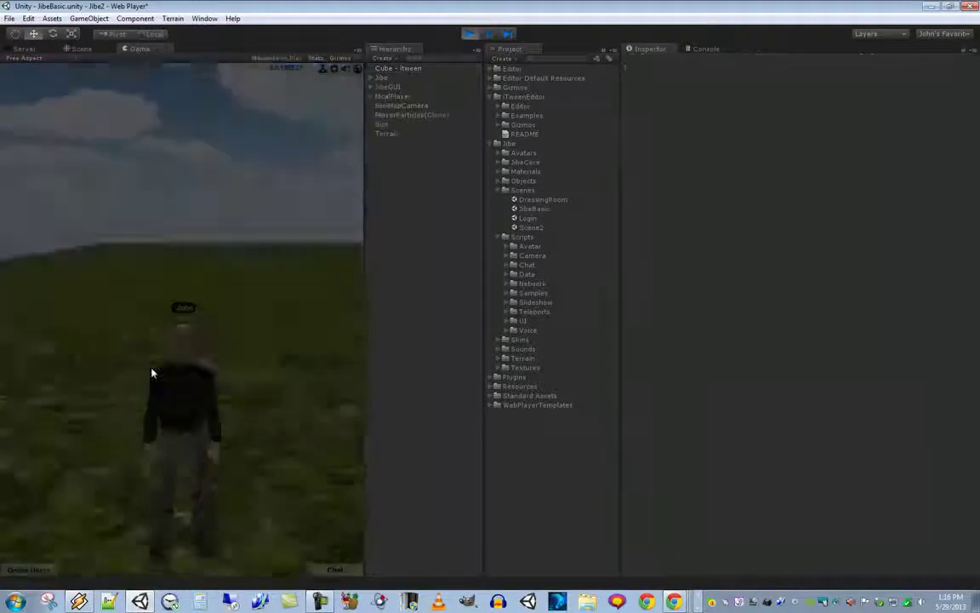
key("w")
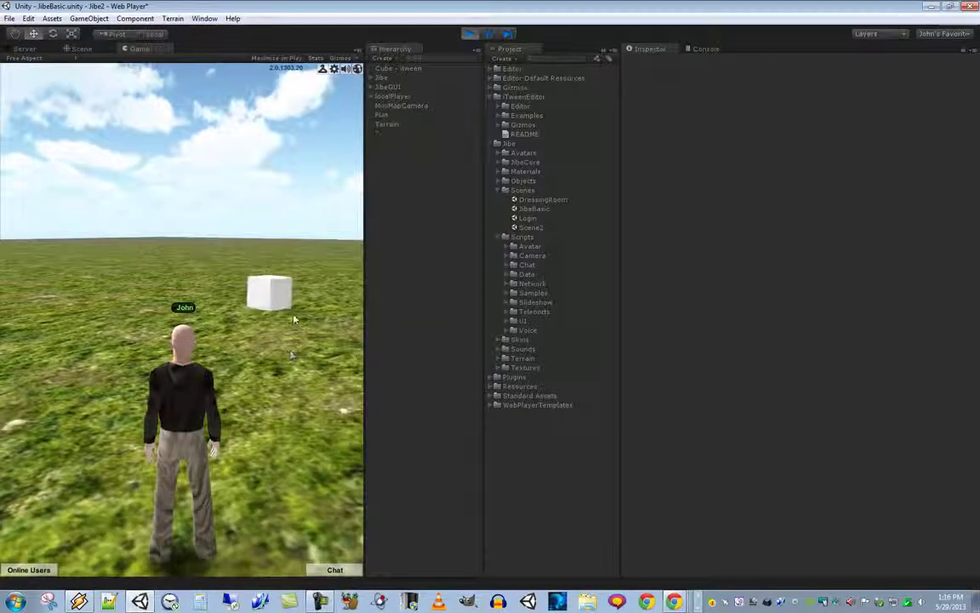
key("a")
key("w")
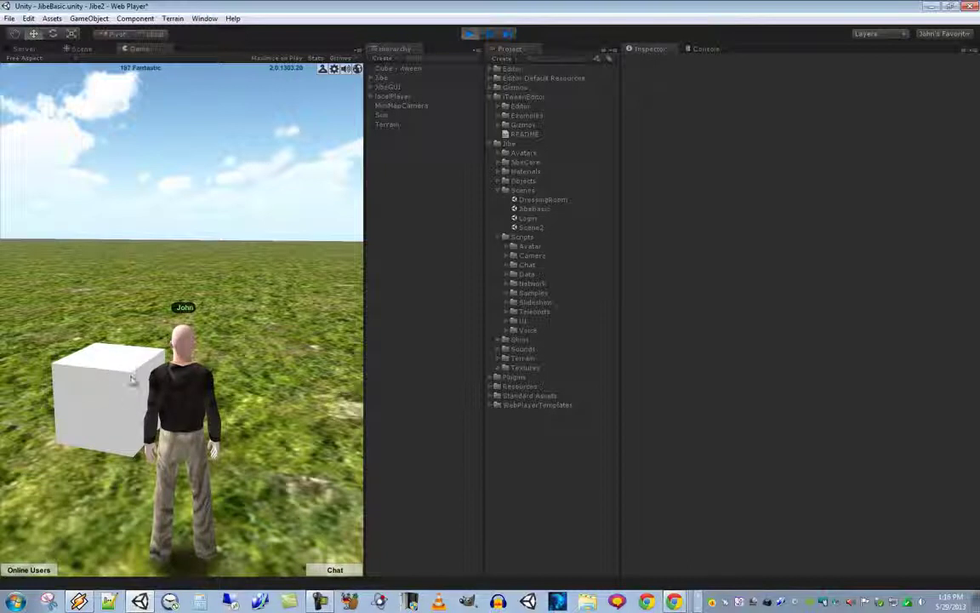
left_click(469, 34)
- Replay the scene with the default avatar to watch the cube's rotation, then end play mode
left_click(470, 34)
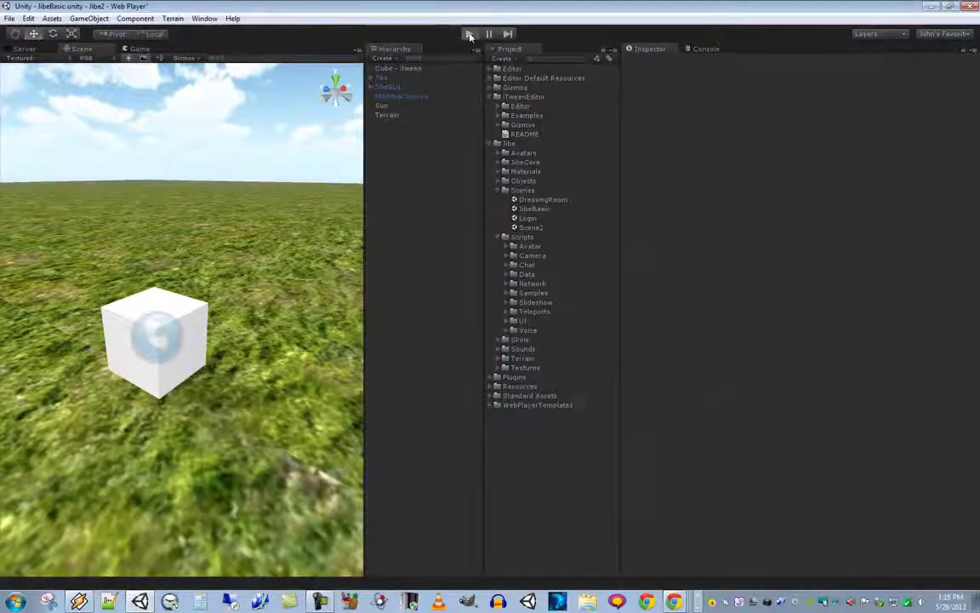
left_click(44, 275)
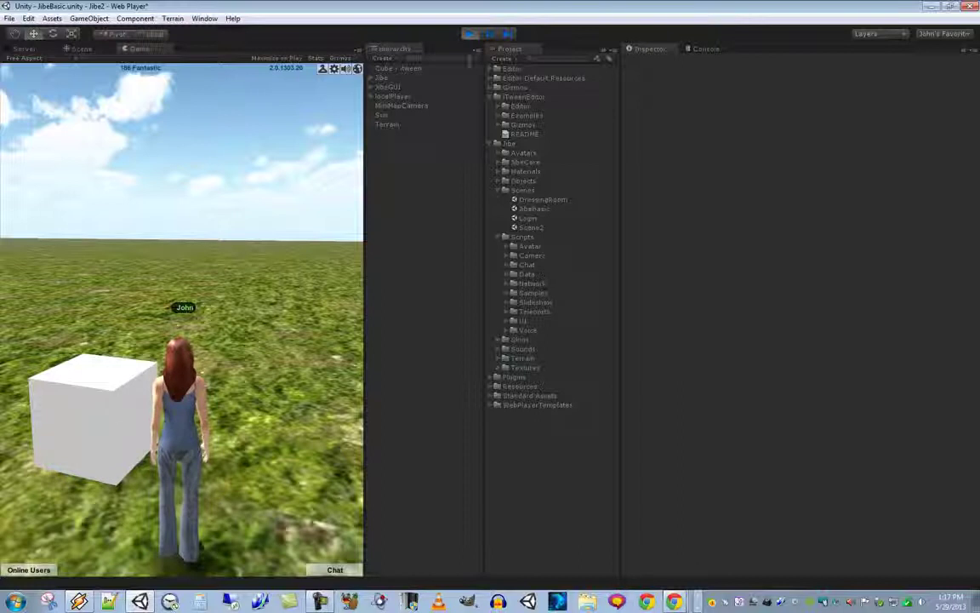
left_click(466, 35)
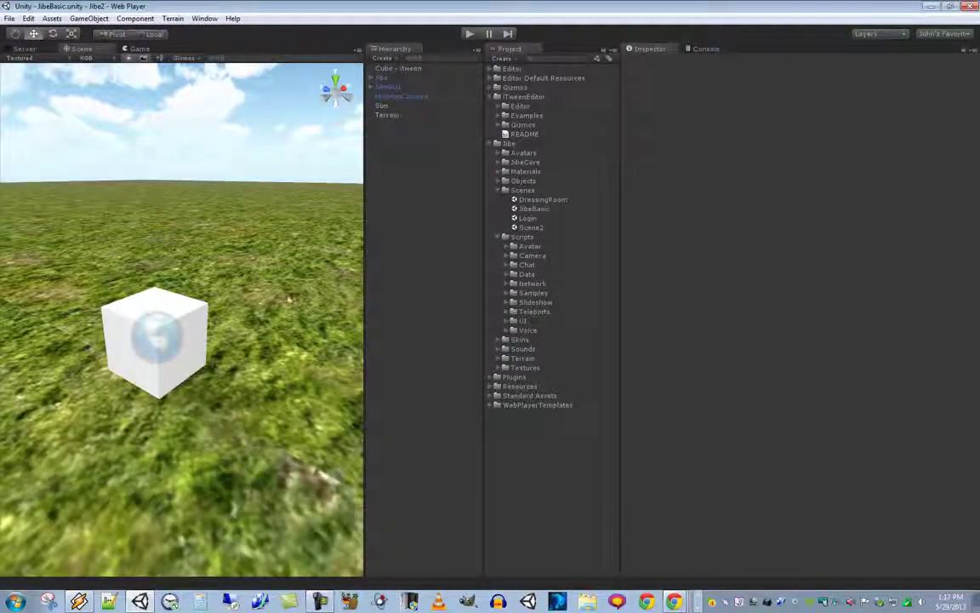
right_click_drag(214, 299, 253, 324)
key("w")
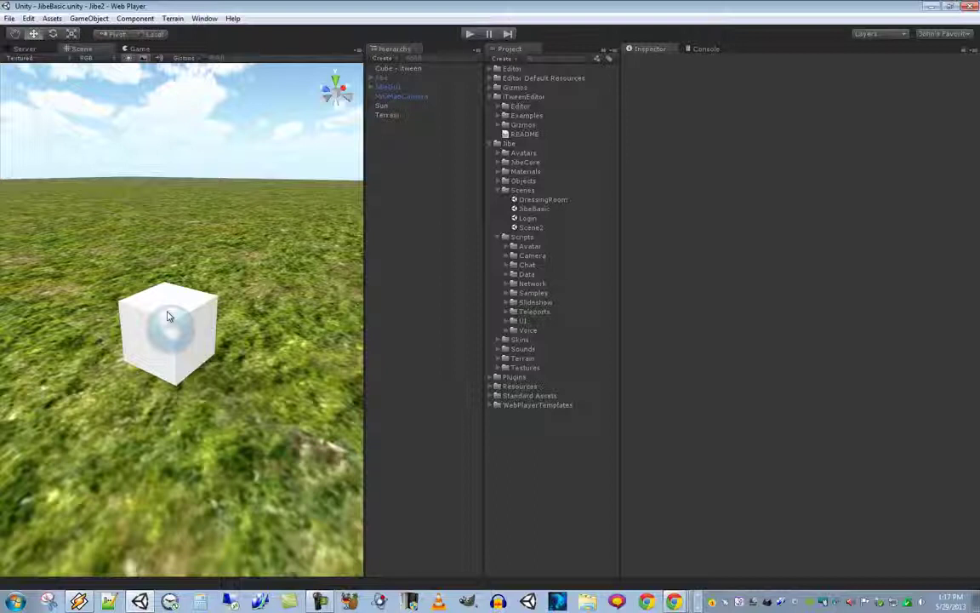
- Switch to Chrome and find the script code in the "Click me!" tutorial about moving an object and playing a sound
mouse_move(681, 606)
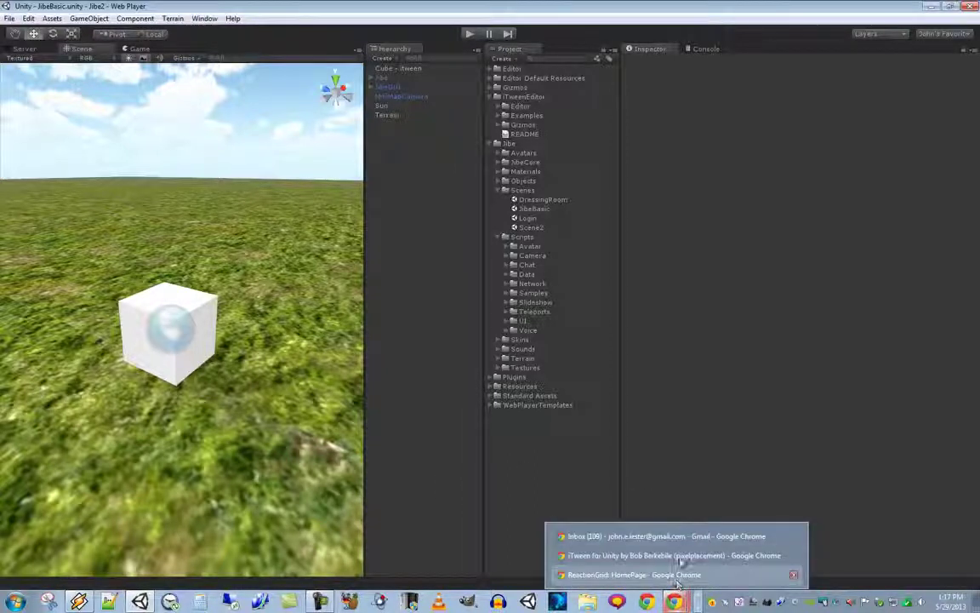
left_click(676, 556)
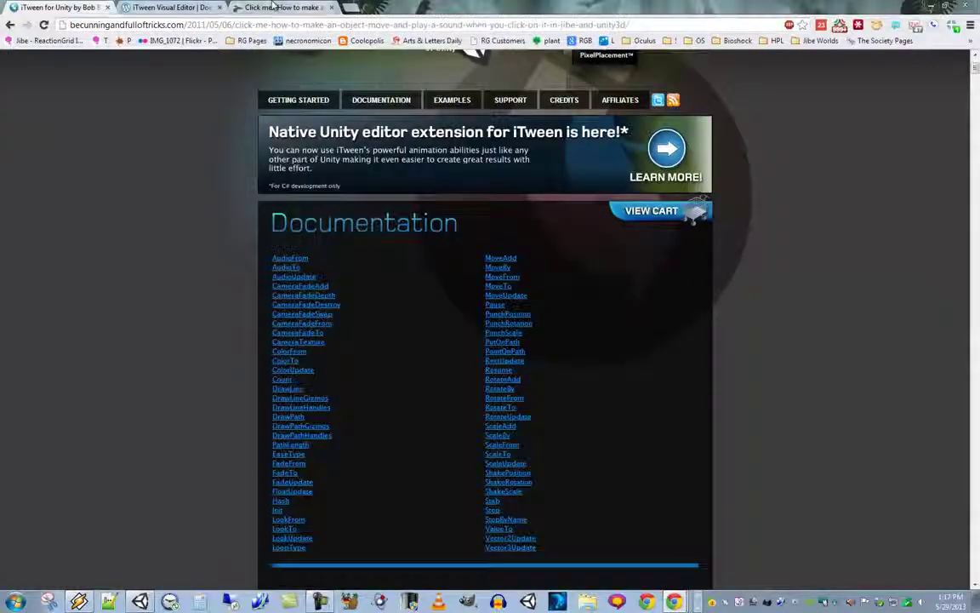
left_click(273, 6)
left_click_drag(977, 204, 974, 63)
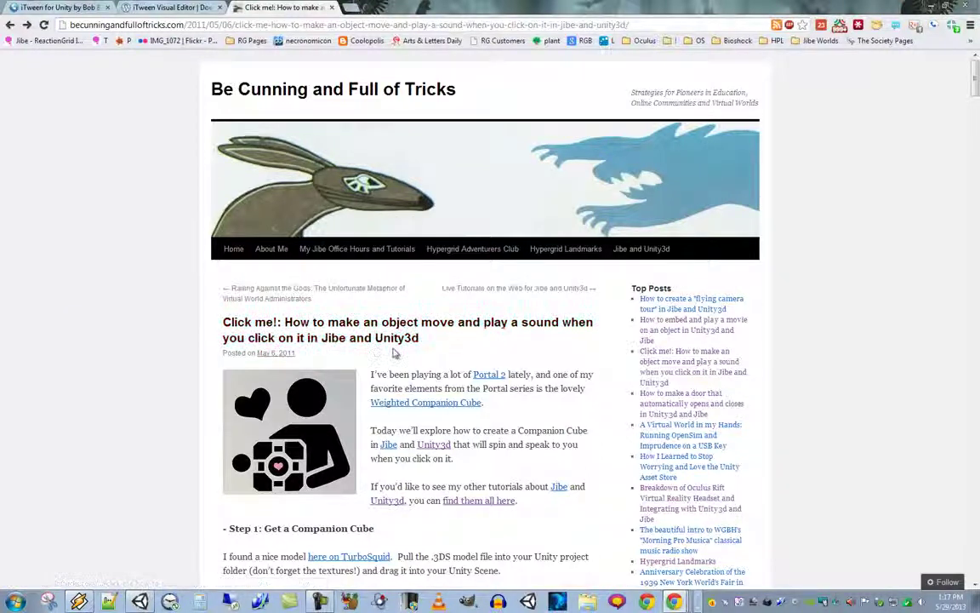
left_click_drag(975, 78, 976, 292)
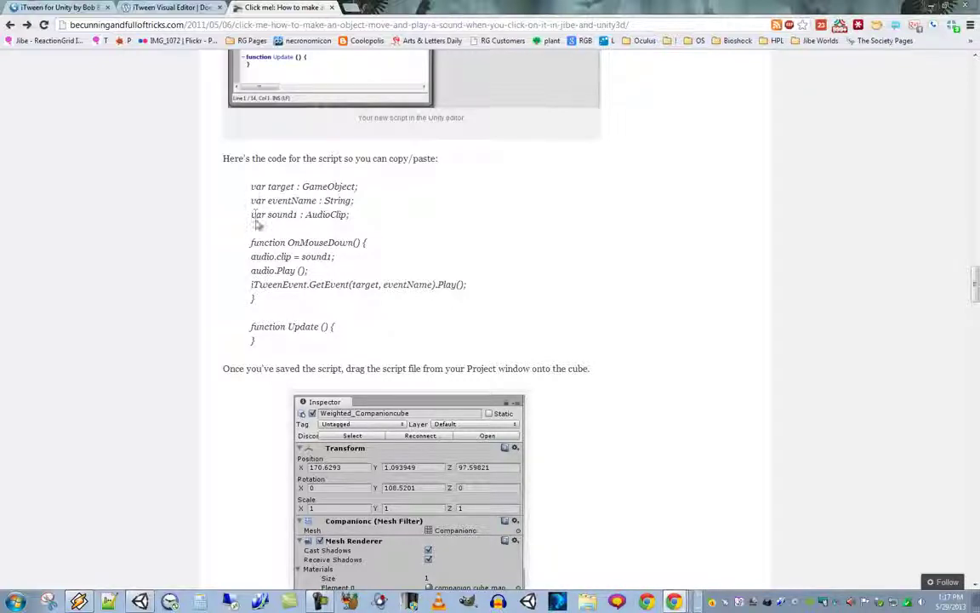
- Read through the OnMouseDown code in the tutorial and copy the whole script, from var target to the end of function Update
left_click_drag(251, 242, 371, 245)
left_click_drag(255, 255, 308, 270)
left_click_drag(252, 284, 482, 287)
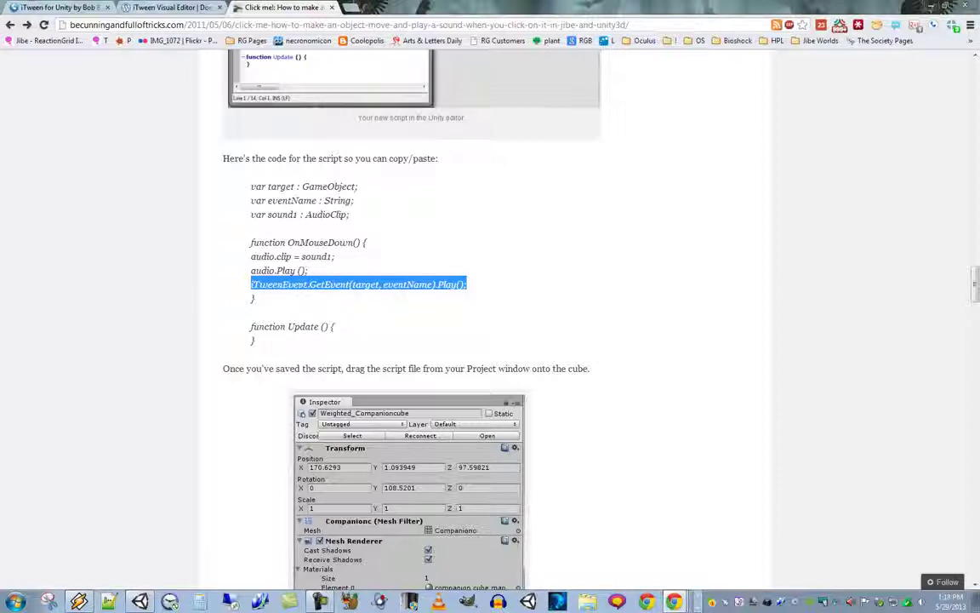
left_click_drag(270, 346, 233, 186)
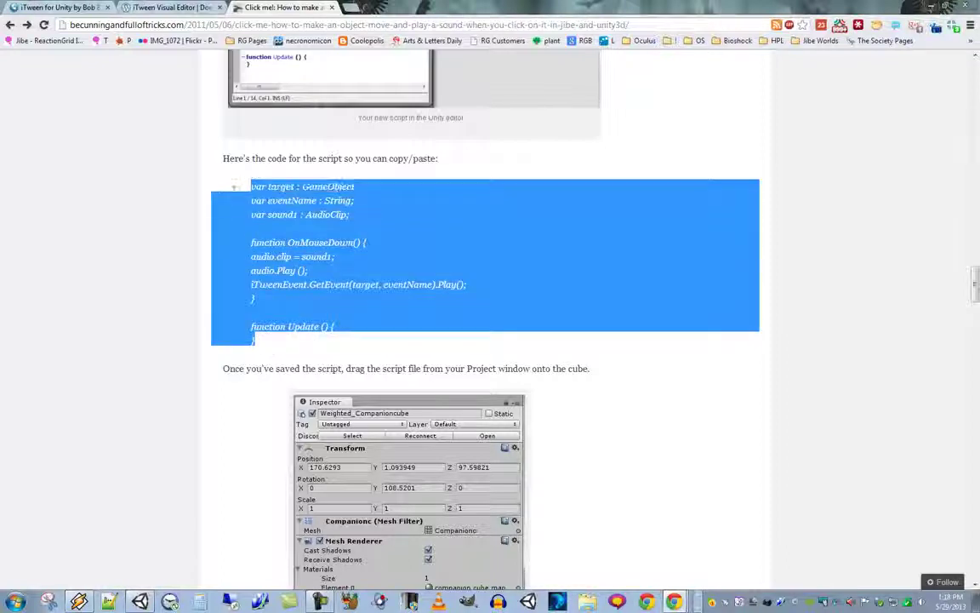
right_click(307, 213)
left_click(347, 229)
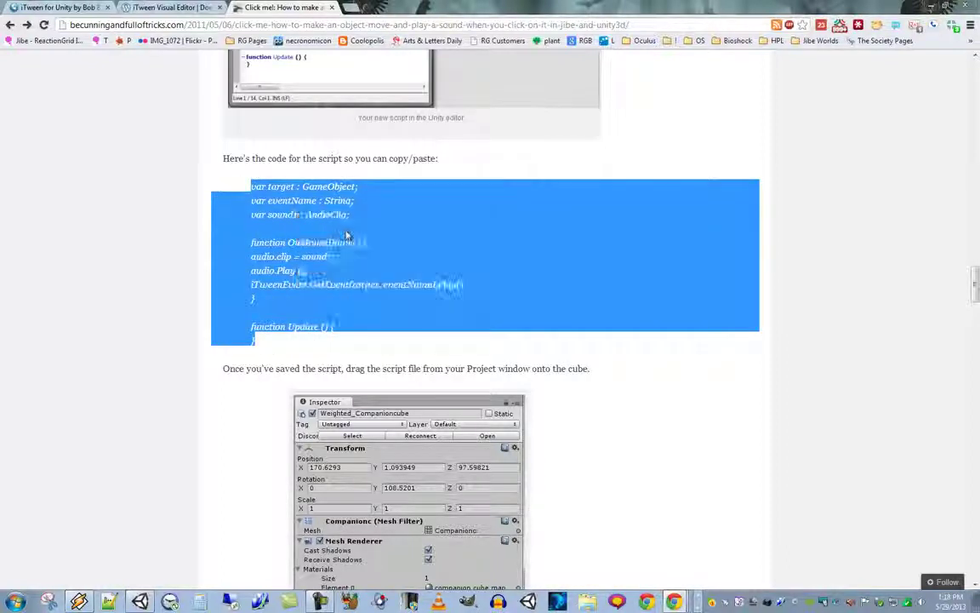
- Switch back to Unity and create a top-level project folder named with the author's first name followed by "Scripts"
left_click(139, 602)
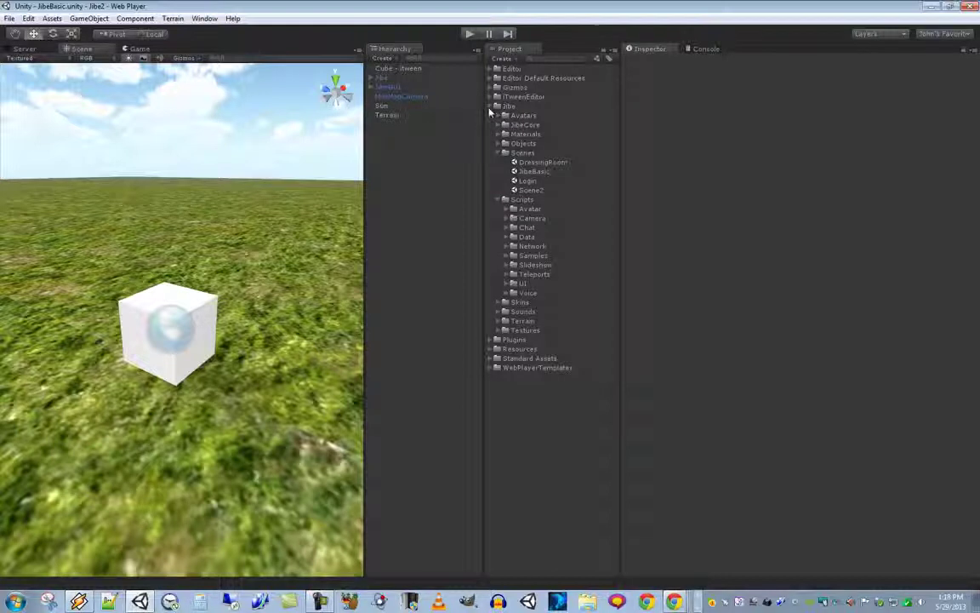
left_click(497, 143)
left_click(511, 59)
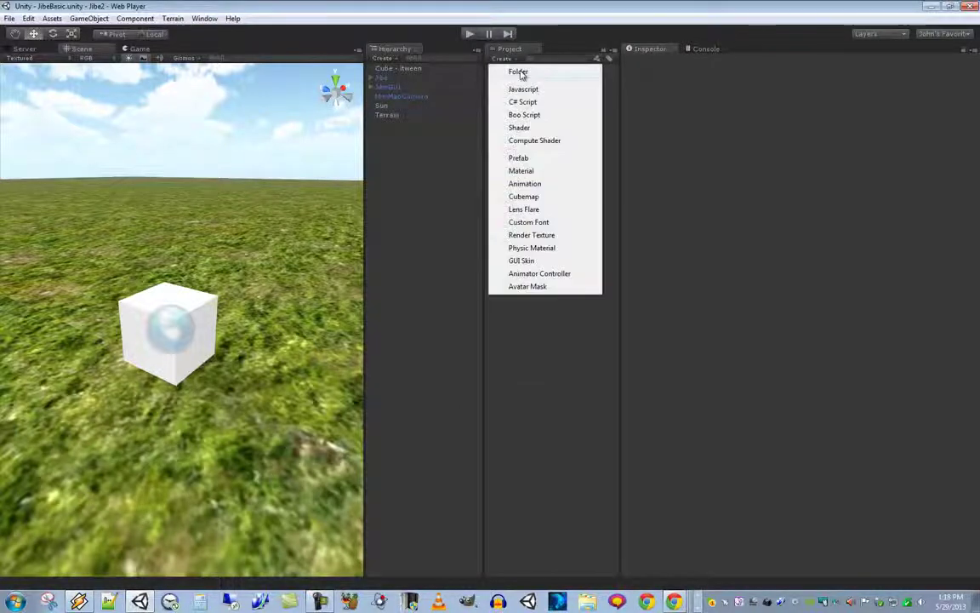
left_click(519, 72)
type("John")
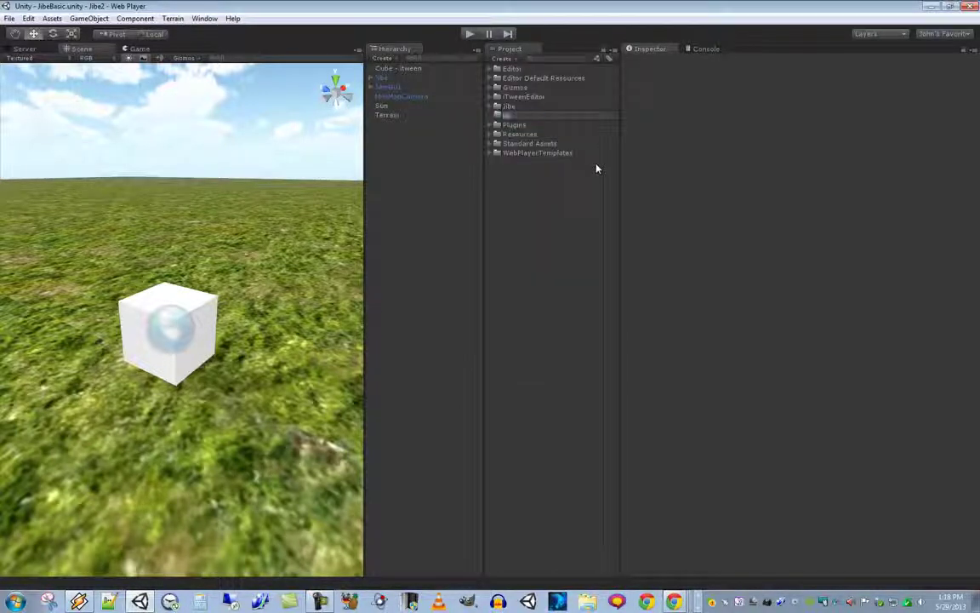
type("'s Scripts")
key("Return")
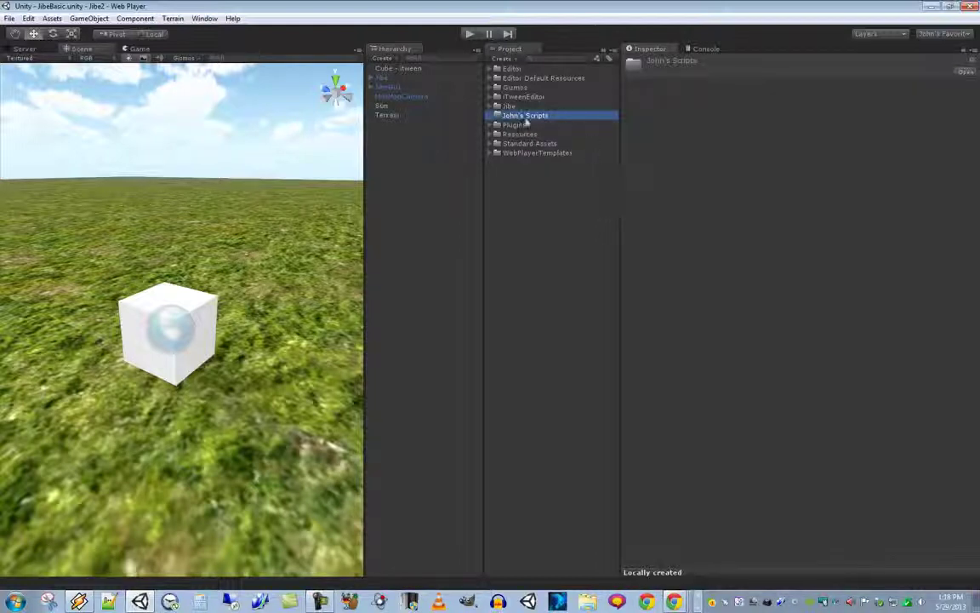
- Create a Javascript file named clicktodosomething inside the new scripts folder
left_click(502, 58)
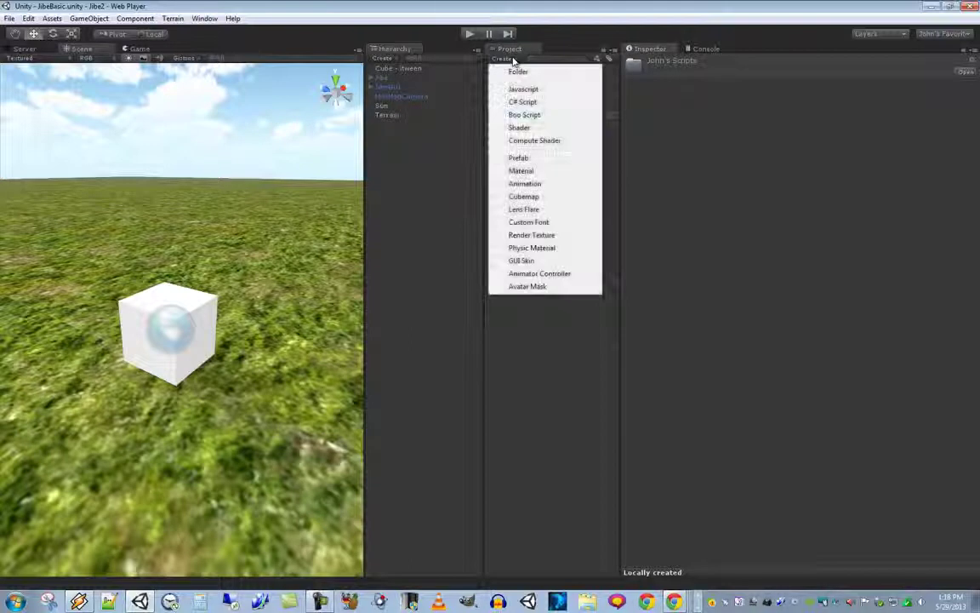
left_click(523, 88)
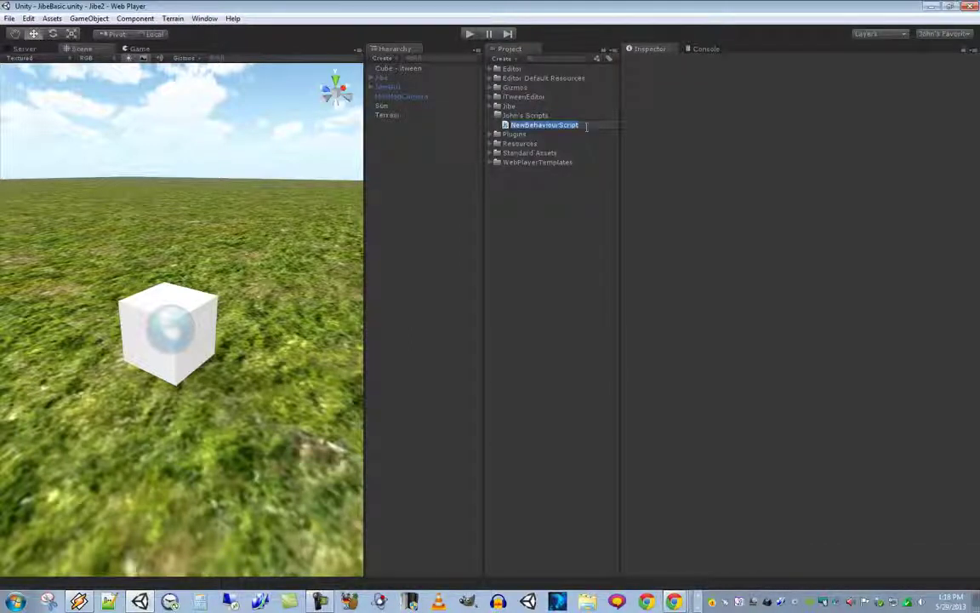
type("disk")
type("todosomething")
key("Return")
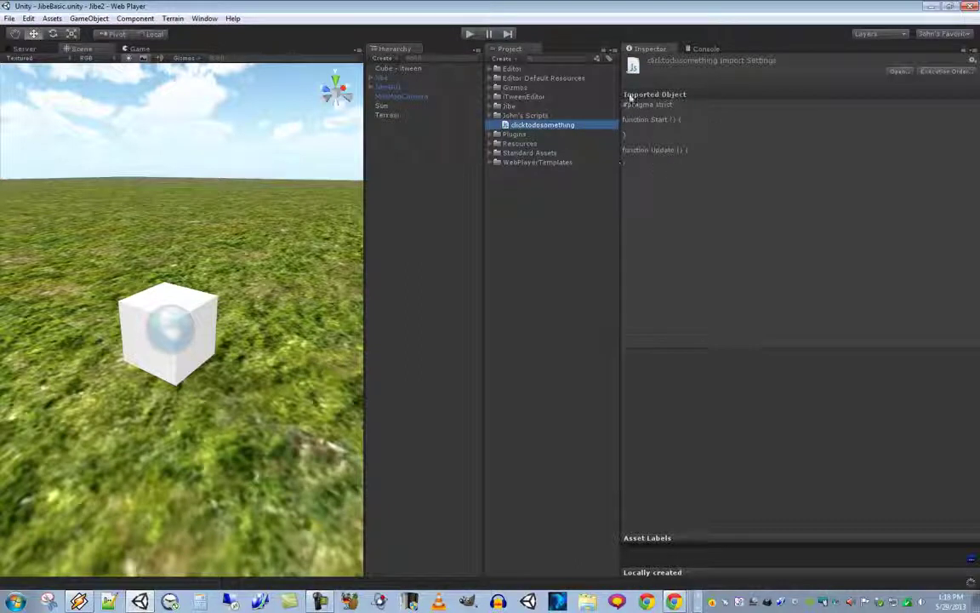
- Open the clicktodosomething script in Notepad++ and replace its default contents with the copied tutorial code
double_click(541, 125)
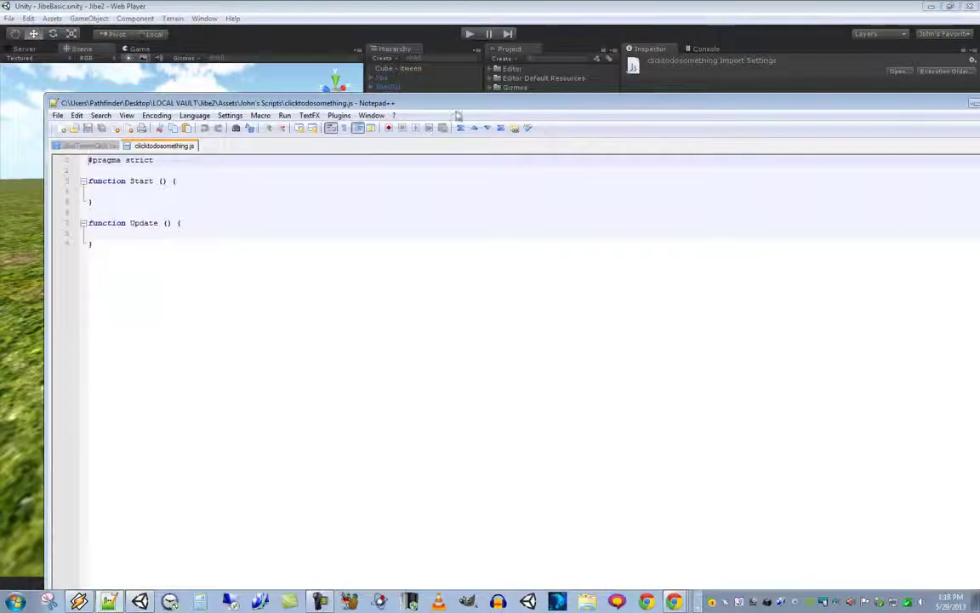
left_click_drag(451, 108, 430, 65)
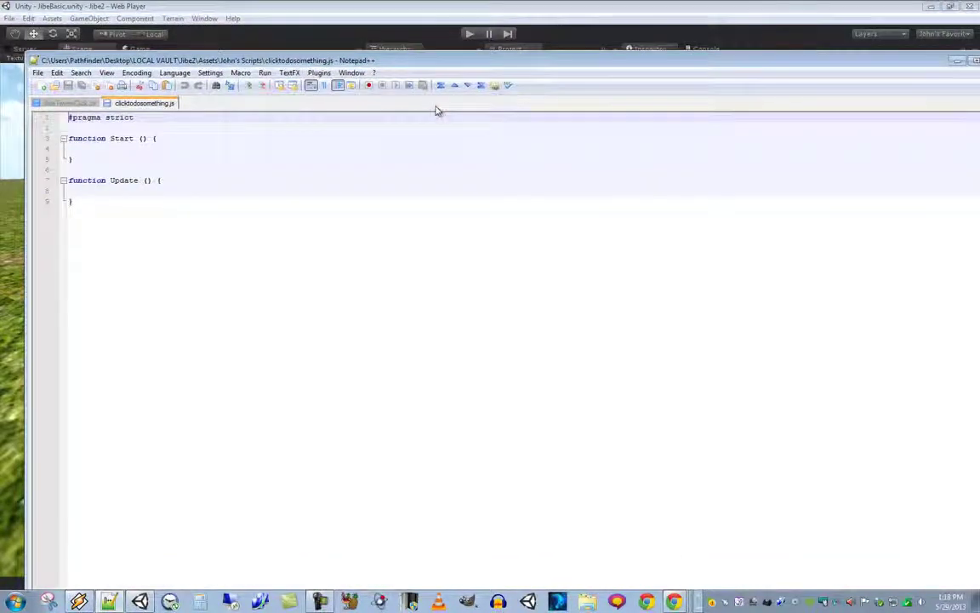
left_click_drag(103, 210, 68, 117)
key("ctrl+v")
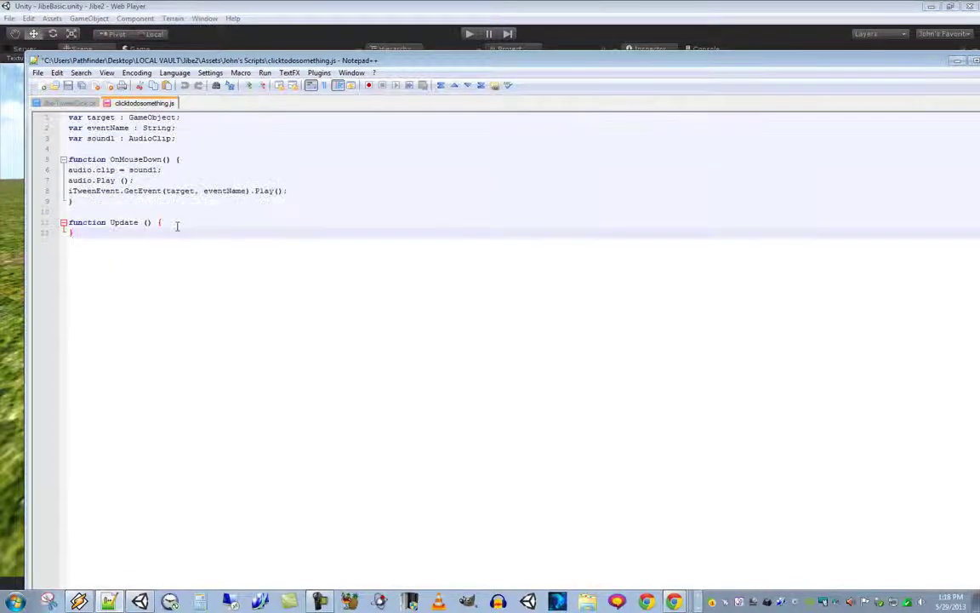
- Delete the sound1 variable declaration and the audio.clip and audio.Play lines from the script
left_click(246, 201)
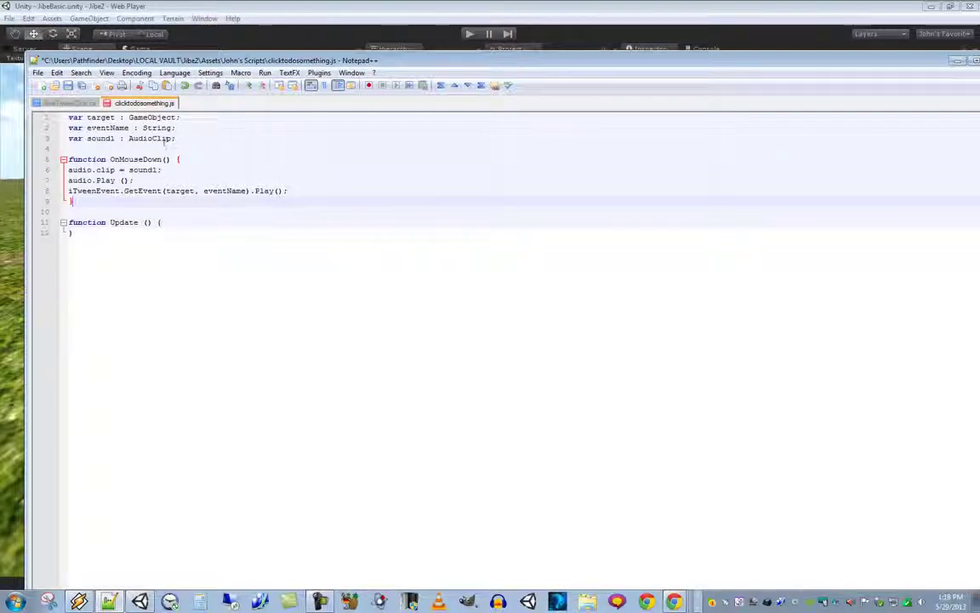
left_click_drag(186, 139, 68, 138)
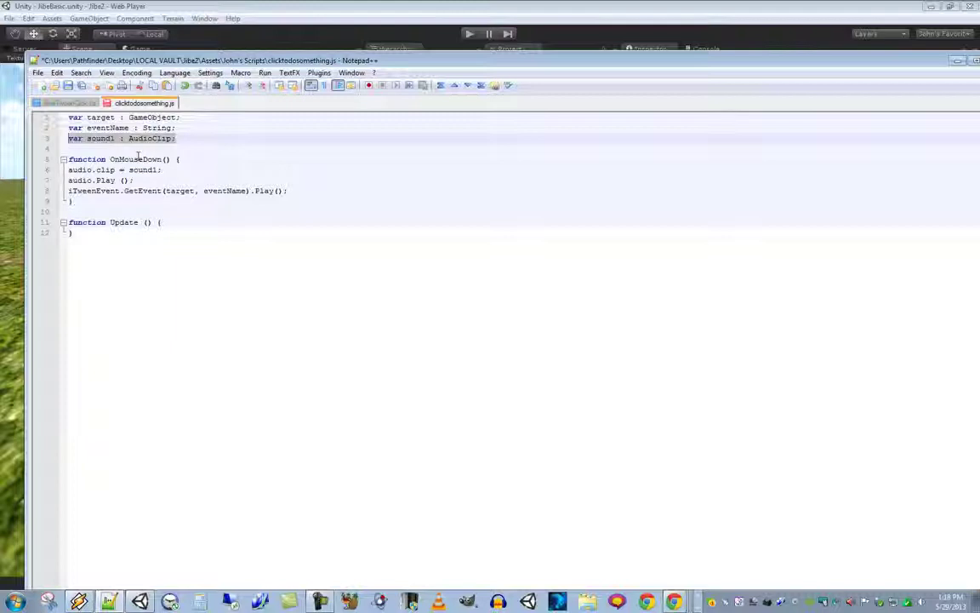
key("BackSpace")
key("BackSpace")
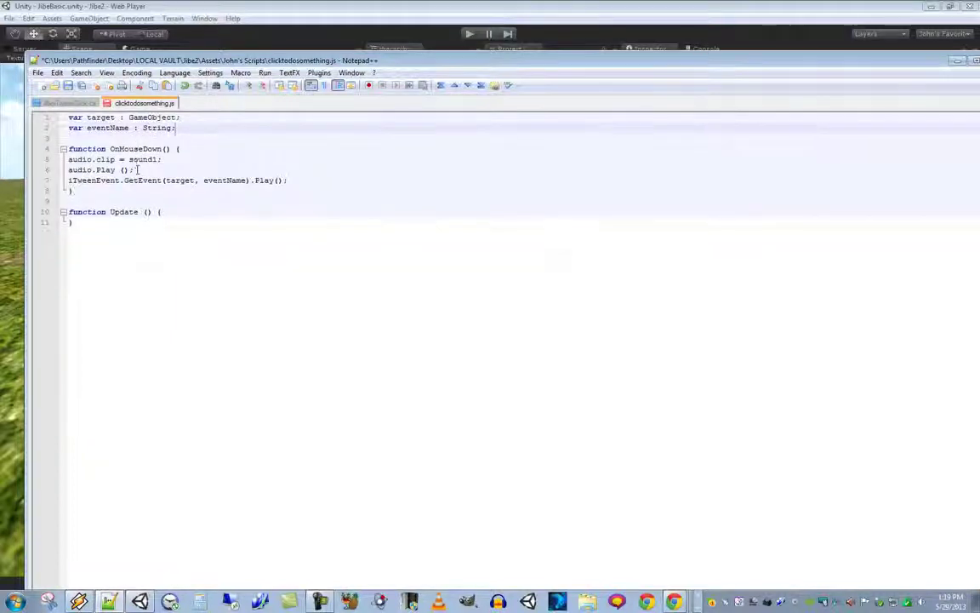
left_click_drag(133, 170, 68, 159)
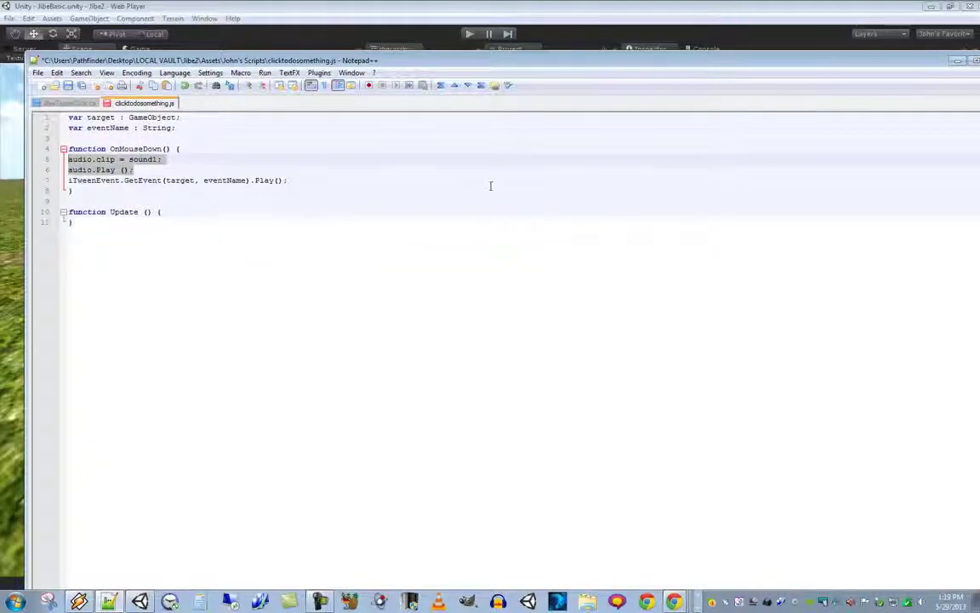
key("BackSpace")
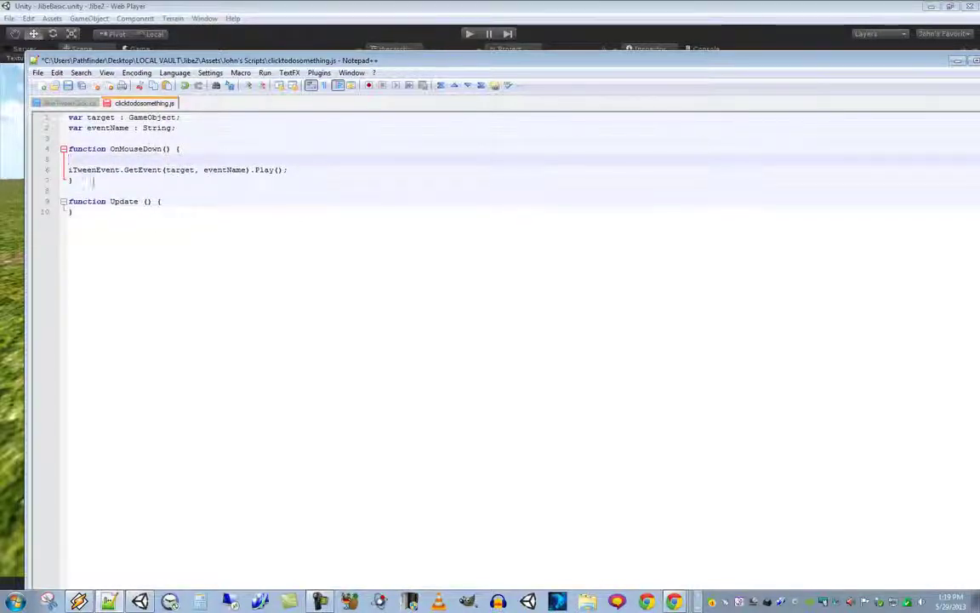
- Review the iTweenEvent.GetEvent(target, eventName).Play() line, save clicktodosomething.js and return to Unity
left_click_drag(285, 170, 73, 173)
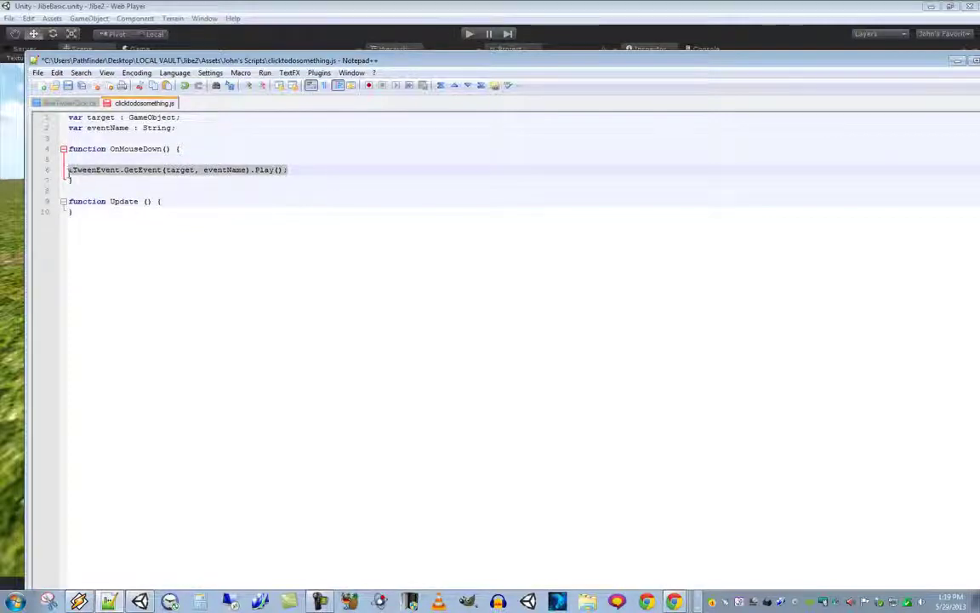
left_click(311, 169)
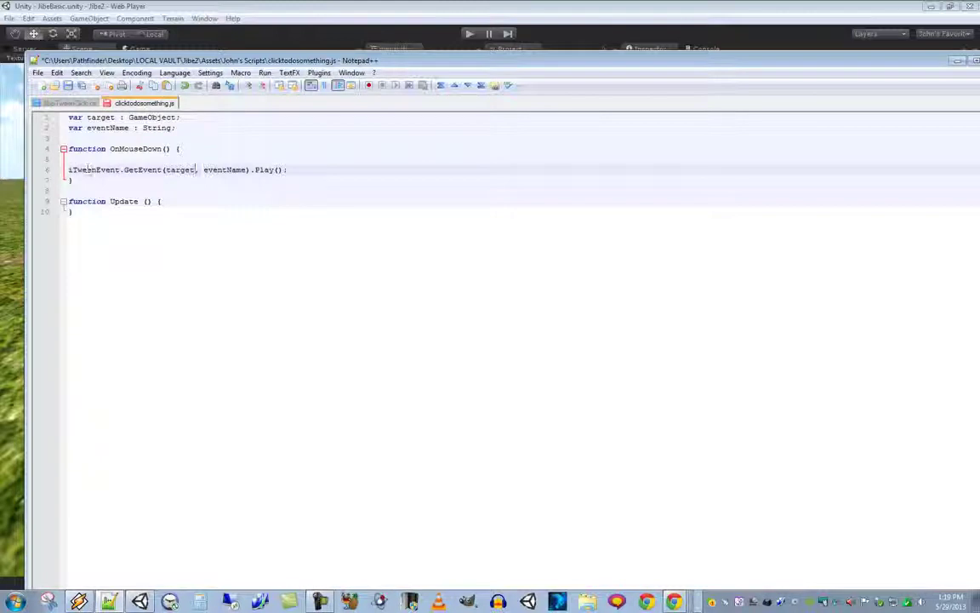
left_click_drag(288, 169, 68, 170)
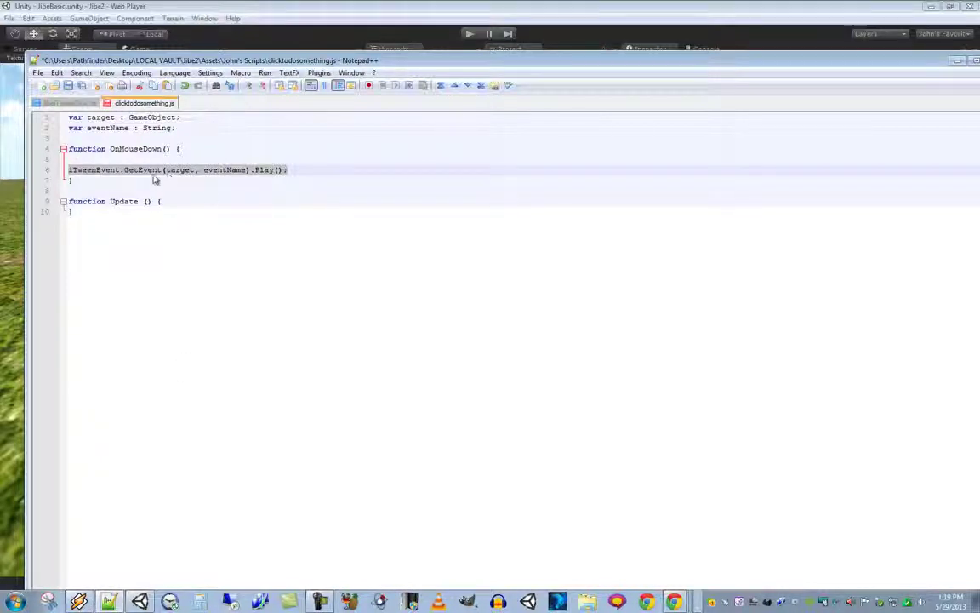
left_click(320, 277)
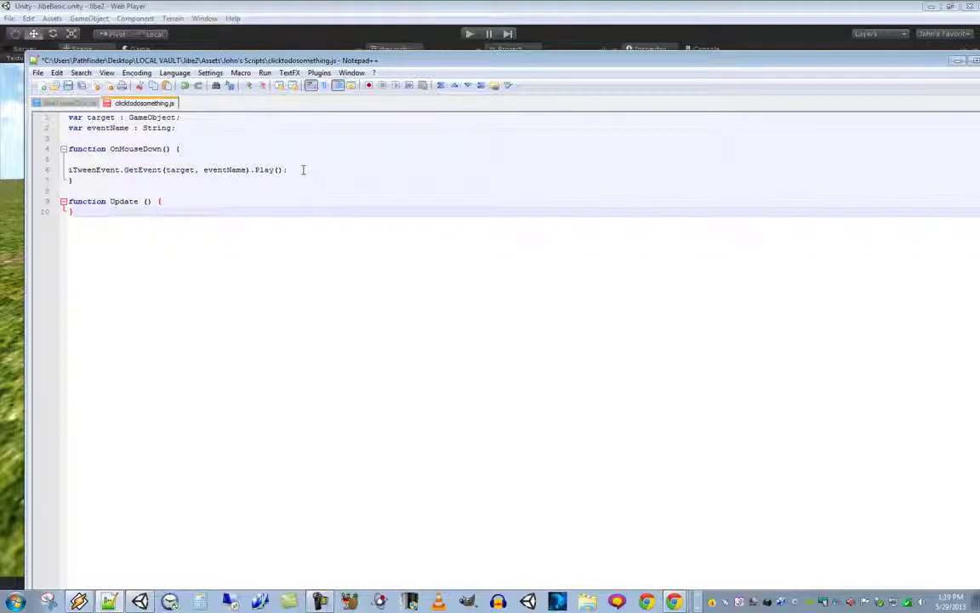
left_click_drag(300, 169, 59, 167)
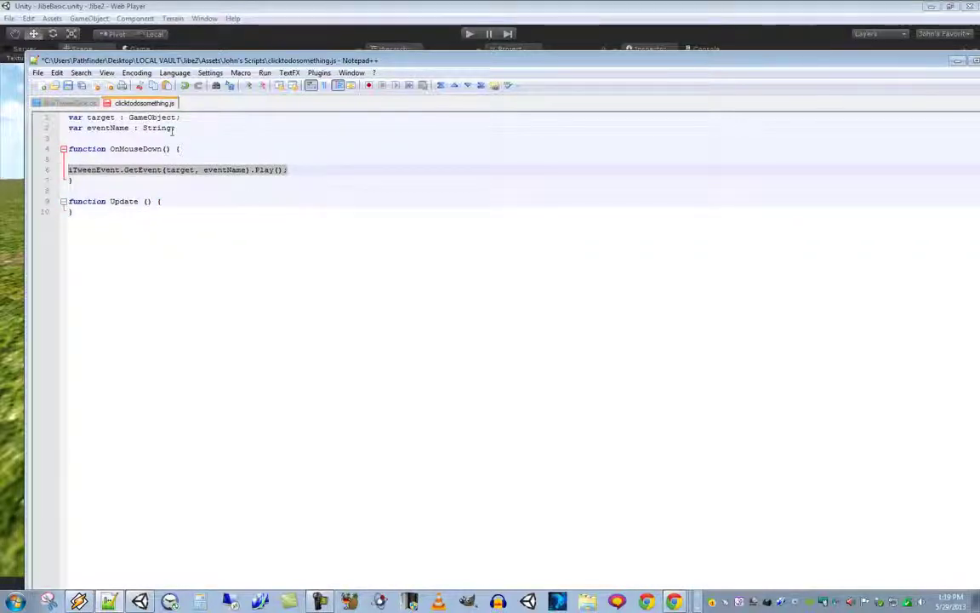
left_click(68, 86)
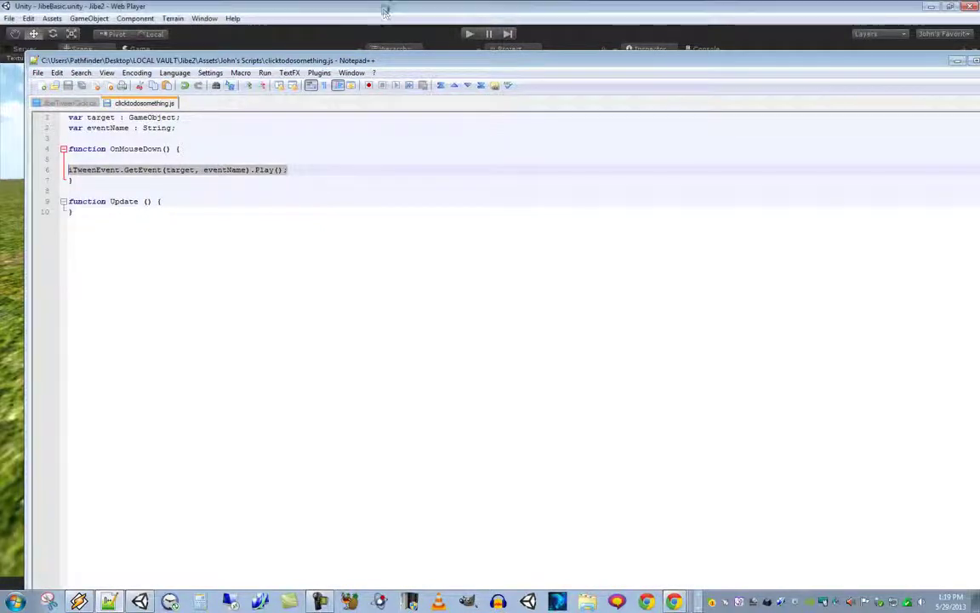
left_click(349, 14)
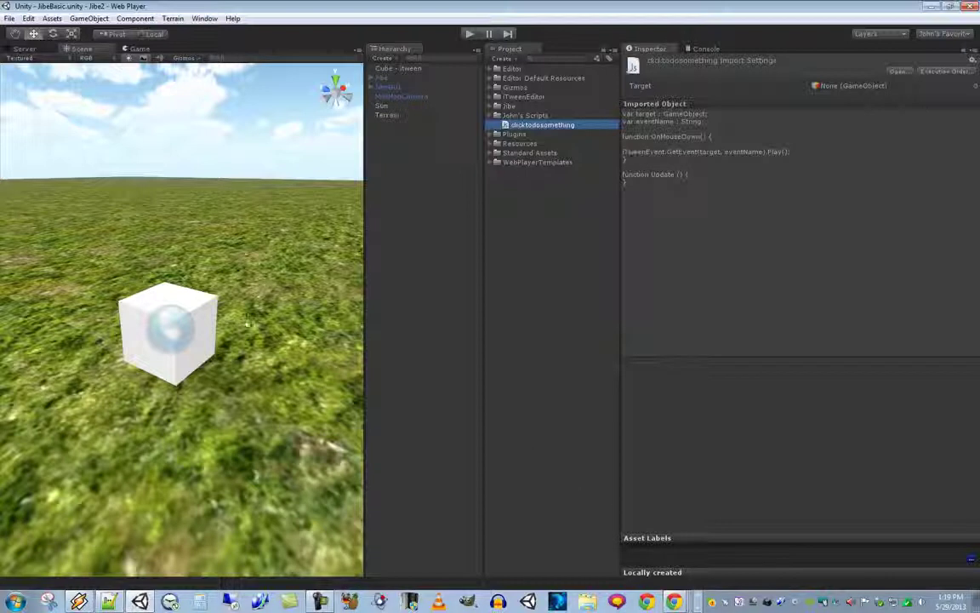
- Turn off Play Automatically in the cube's iTween Event component, check its event name and collapse the component
left_click(187, 324)
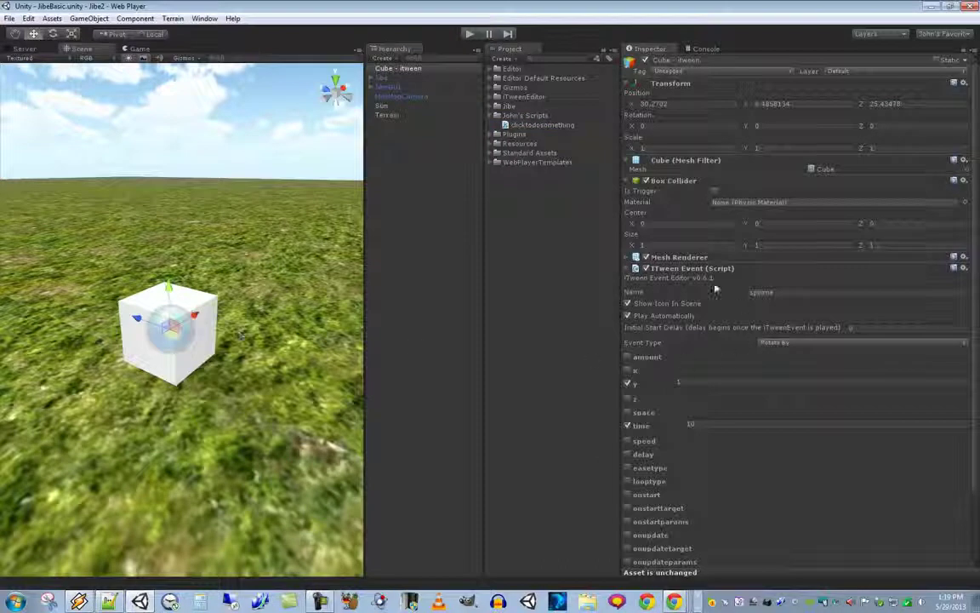
left_click(766, 293)
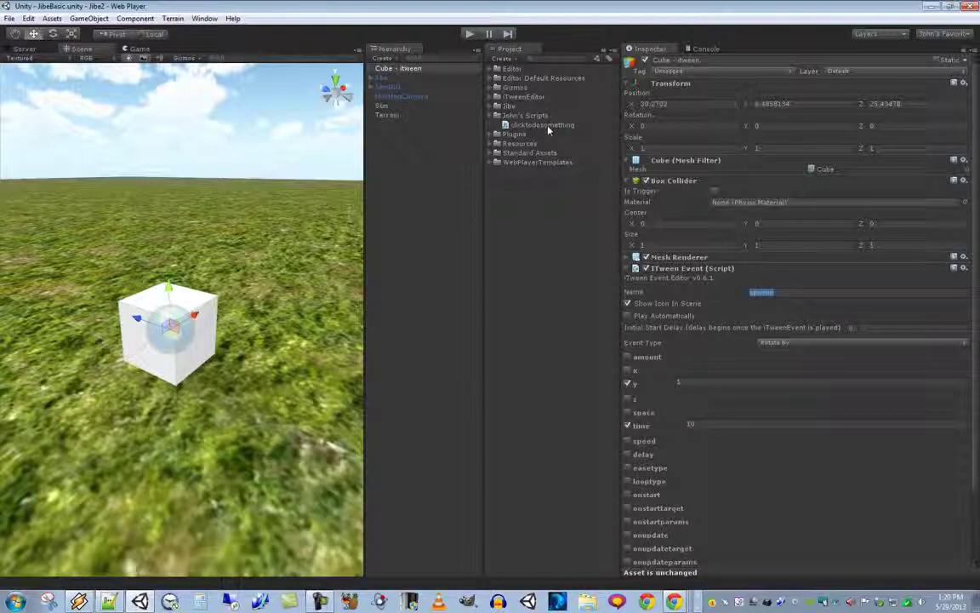
left_click(635, 269)
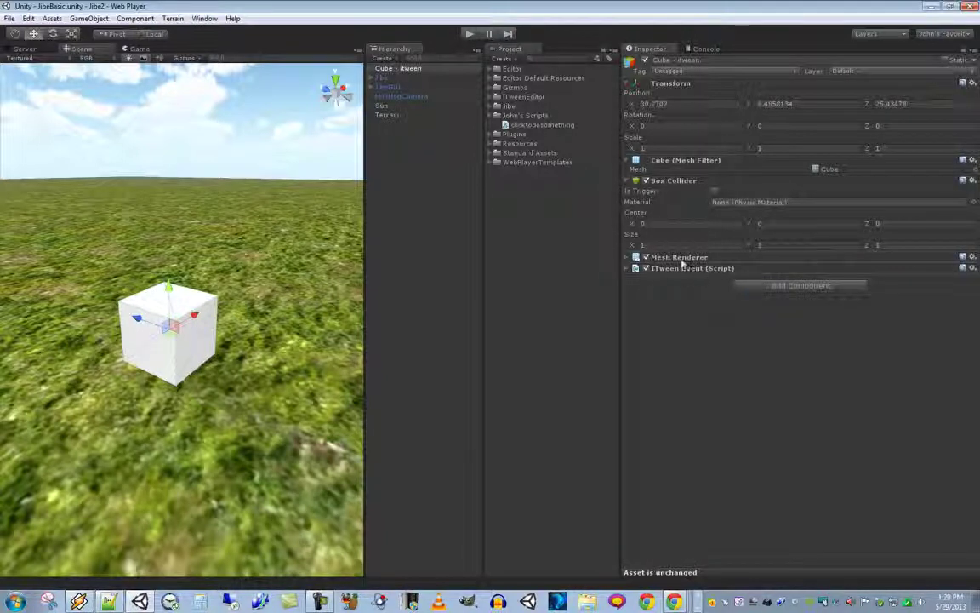
- Attach the clicktodosomething script to the Cube - itween object as a component
left_click(523, 128)
left_click_drag(523, 128, 706, 389)
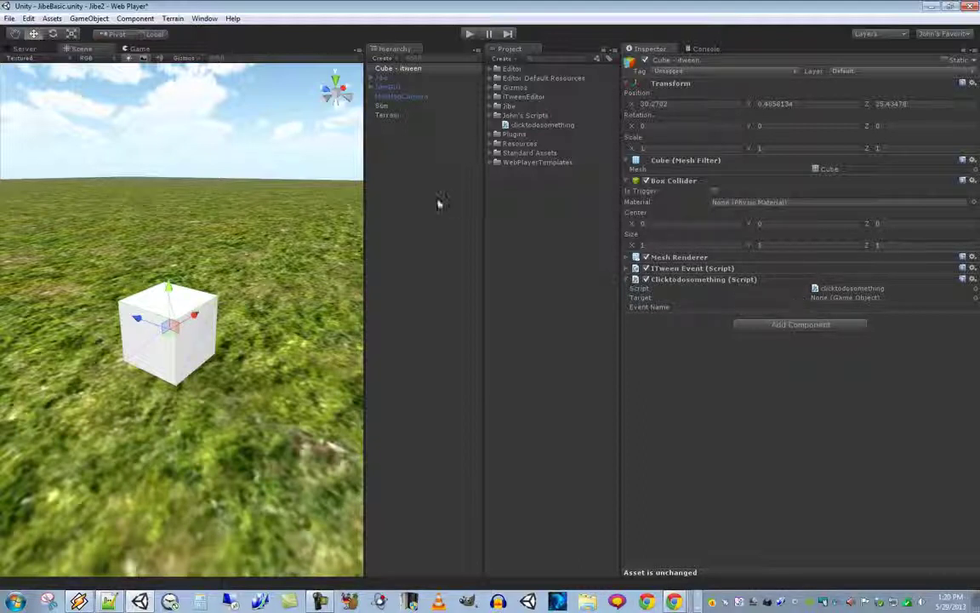
- In the cube's Clicktodosomething component, set Target to Cube - itween and Event Name to spinme
left_click(384, 70)
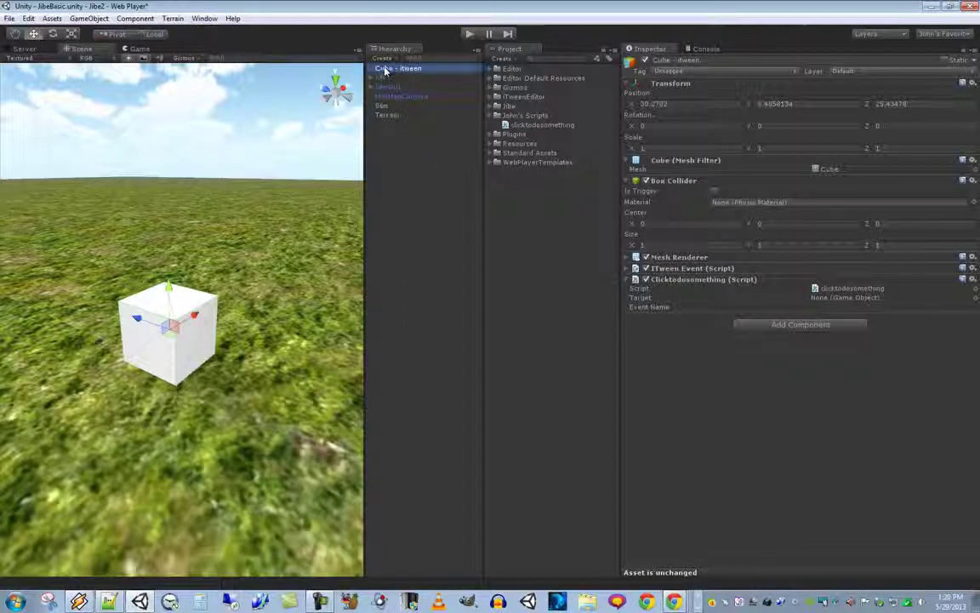
left_click_drag(383, 70, 842, 300)
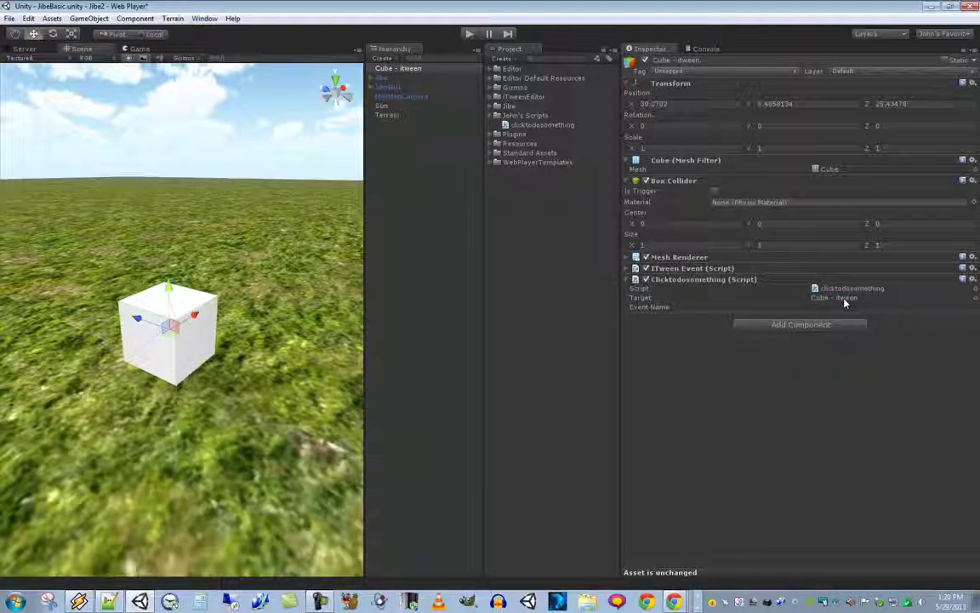
left_click(848, 306)
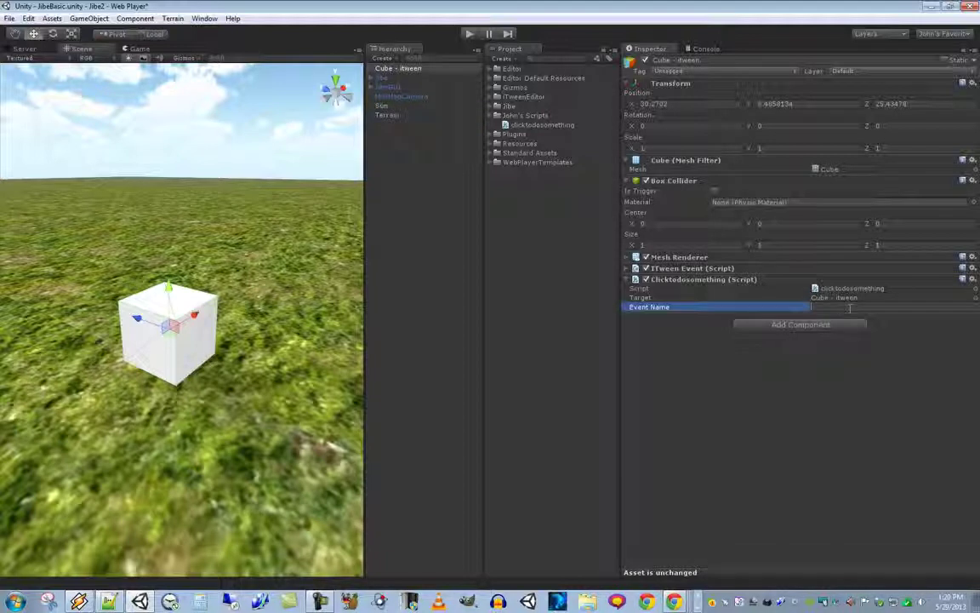
left_click(628, 268)
double_click(779, 292)
key("ctrl+c")
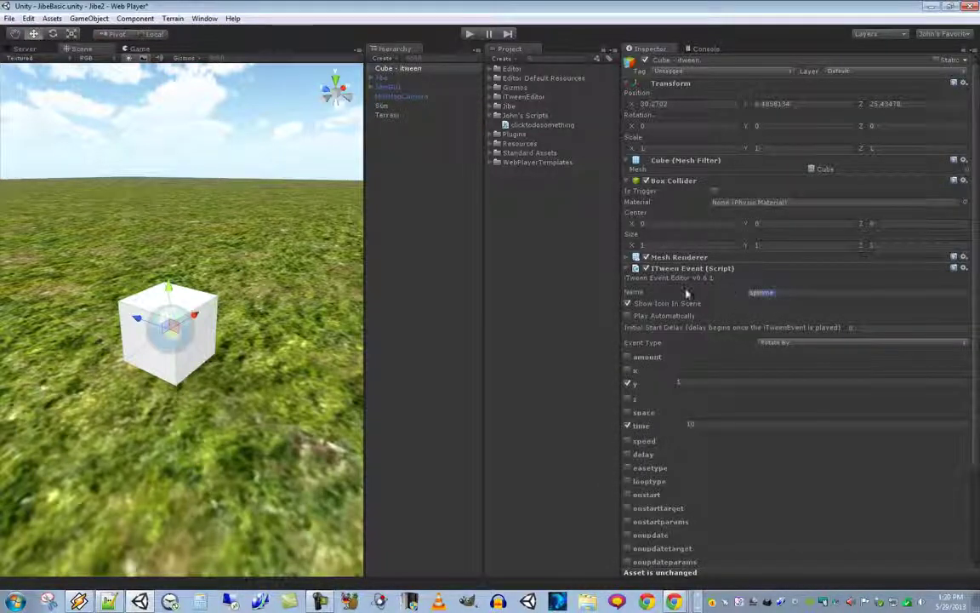
left_click(630, 268)
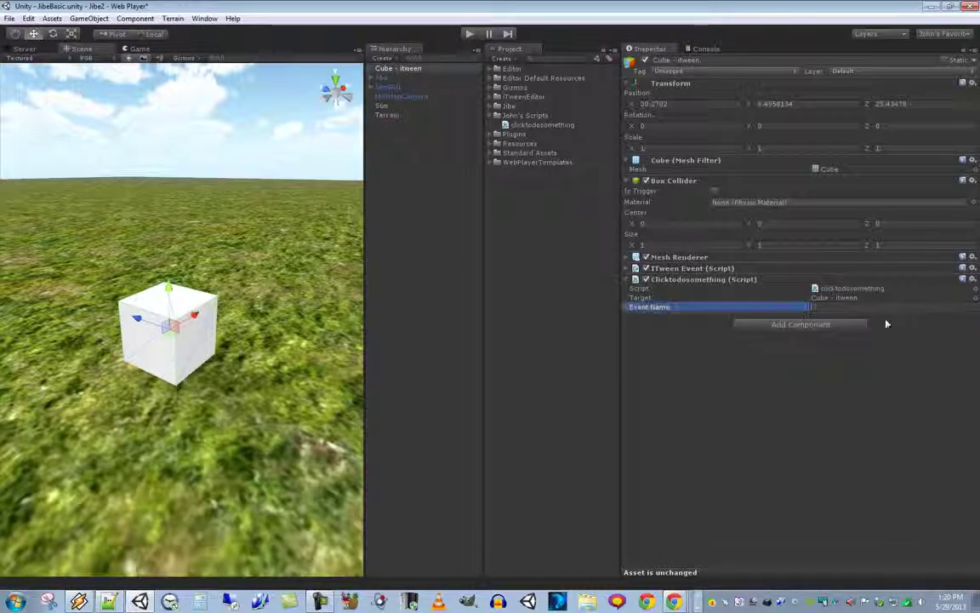
key("ctrl+v")
key("BackSpace")
key("BackSpace")
key("BackSpace")
type("inme")
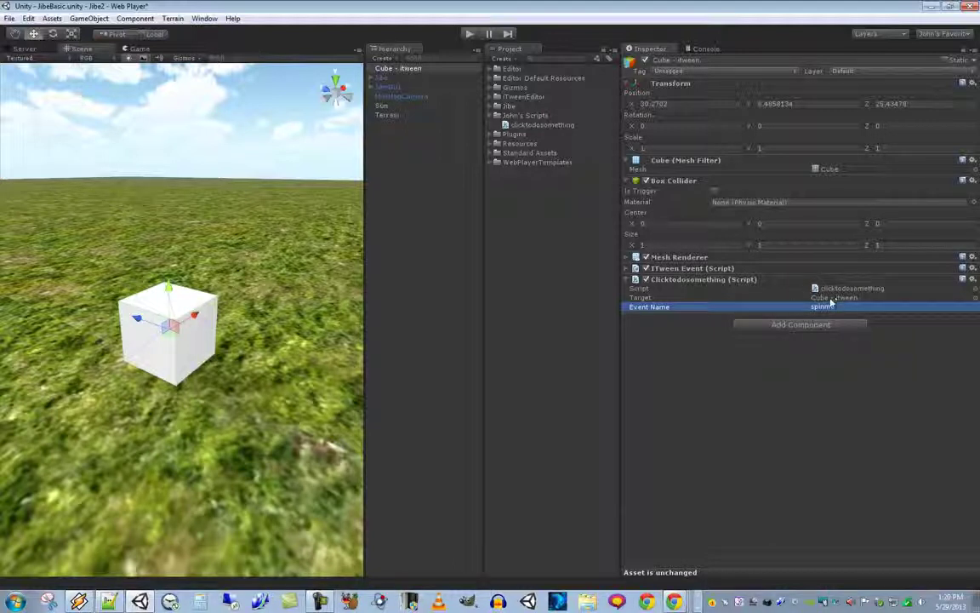
- Review the clicktodosomething script's contents and save the scene
left_click(537, 125)
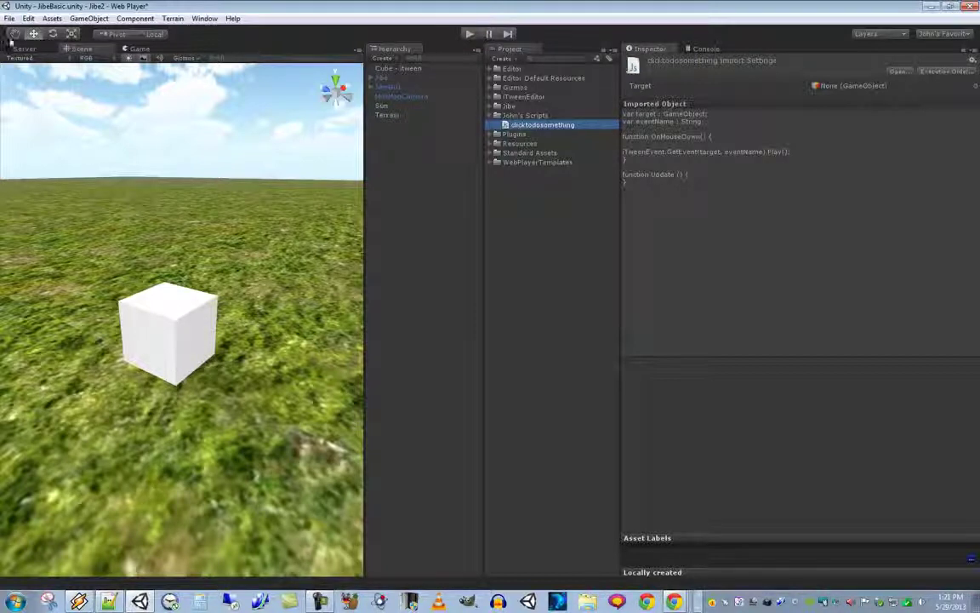
left_click(8, 18)
left_click(20, 60)
- Play-test the scene by walking the avatar to the cube and triggering its click event, and stop playback
left_click(469, 34)
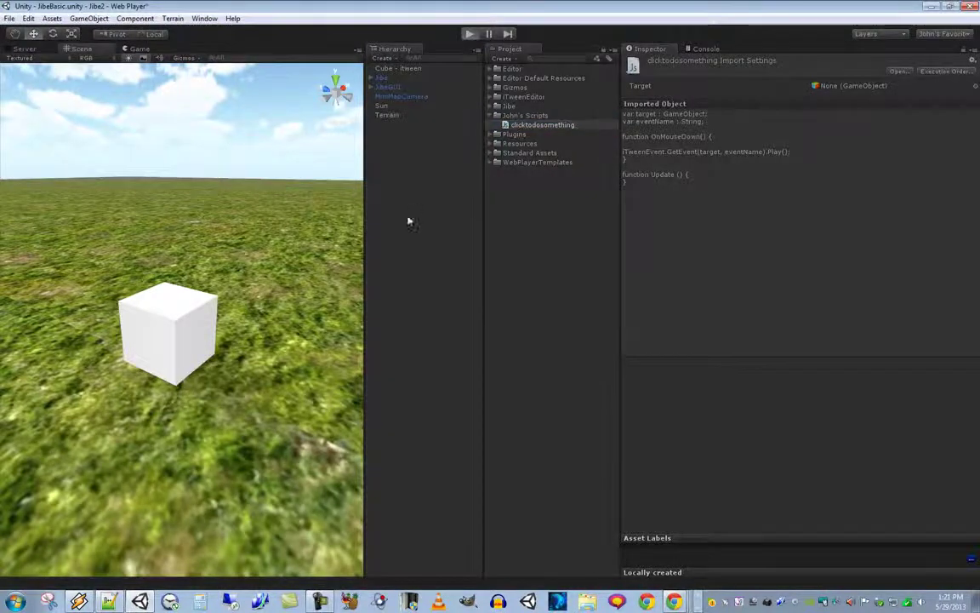
left_click(34, 275)
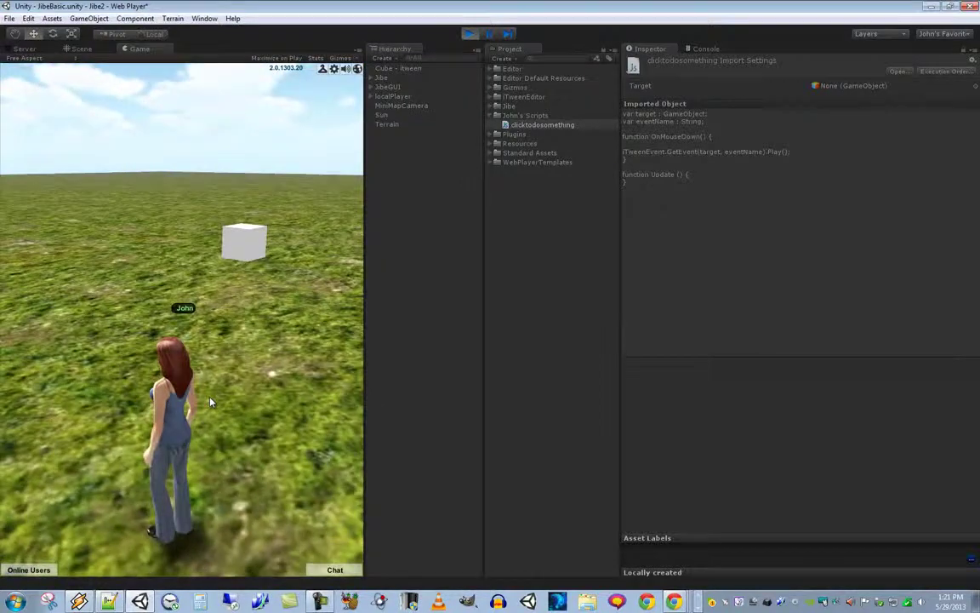
key("d")
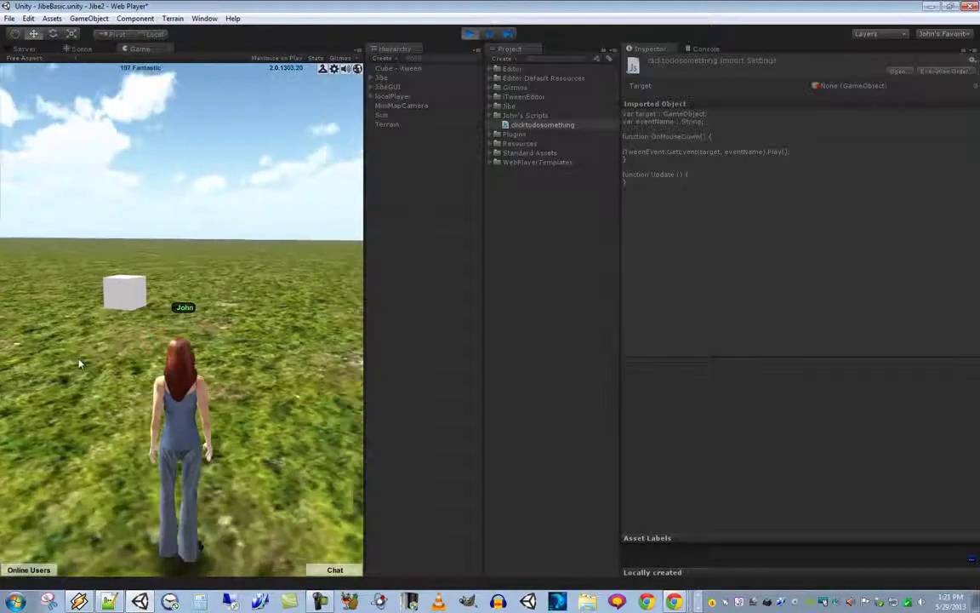
key("w")
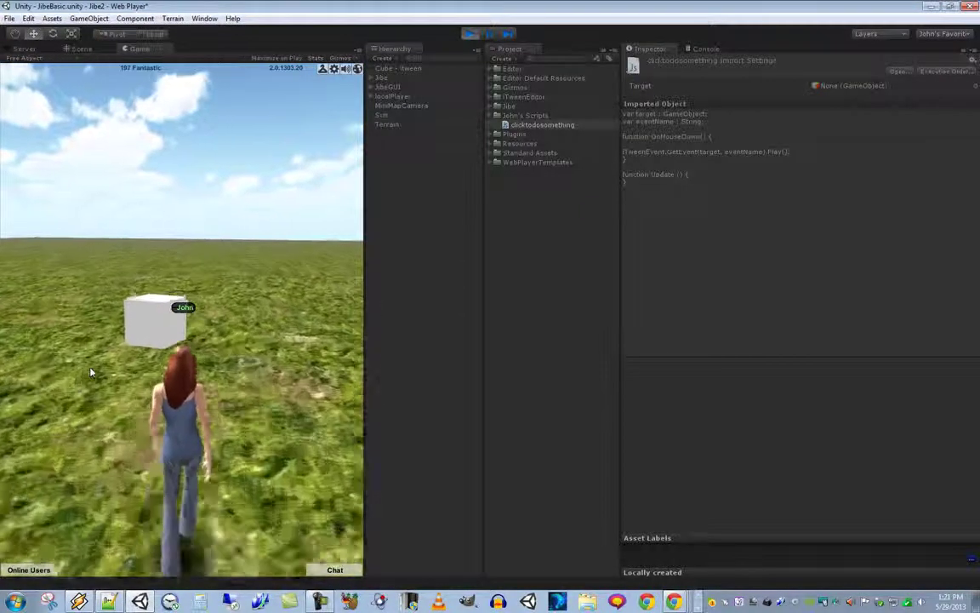
left_click(109, 397)
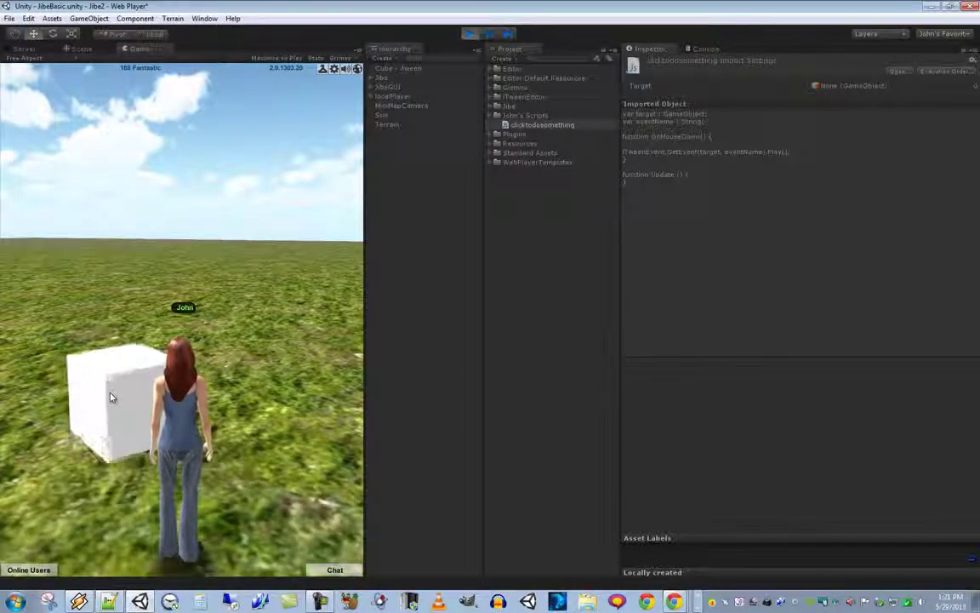
left_click(469, 34)
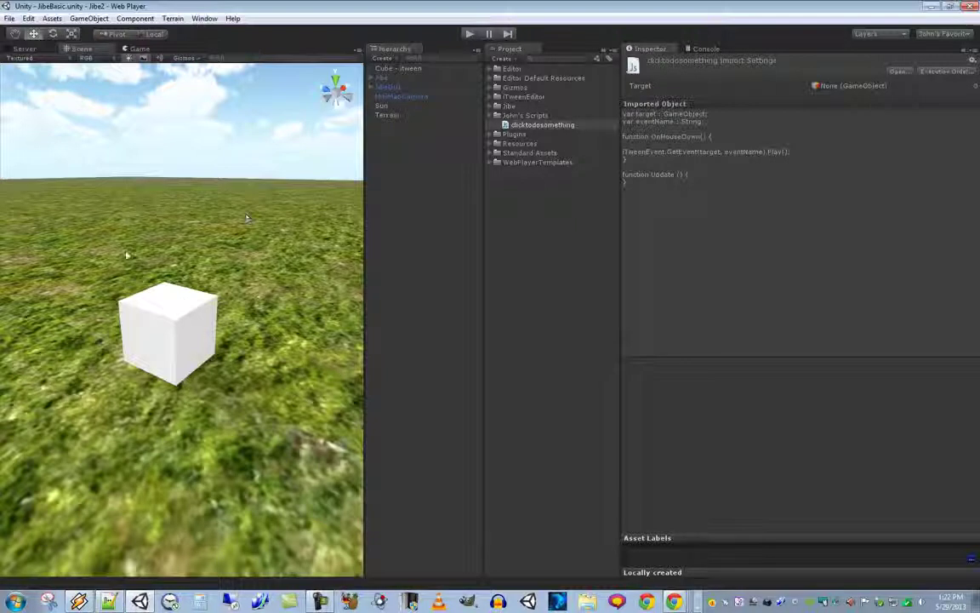
left_click_drag(231, 330, 280, 356, "alt")
scroll(280, 356, "down", 5)
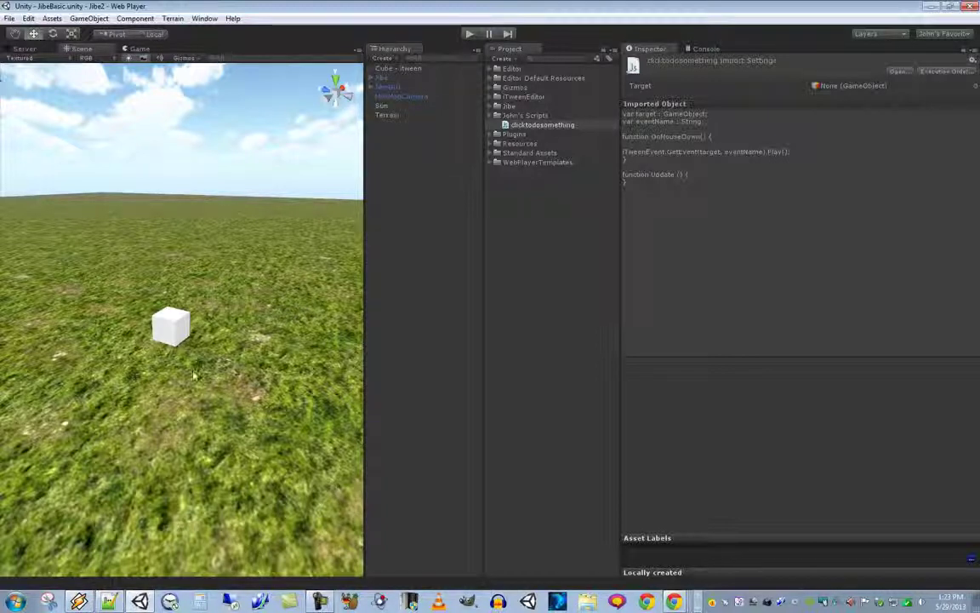
mouse_move(216, 360)
right_mouse_down()
mouse_move(192, 365)
mouse_move(202, 365)
right_mouse_up()
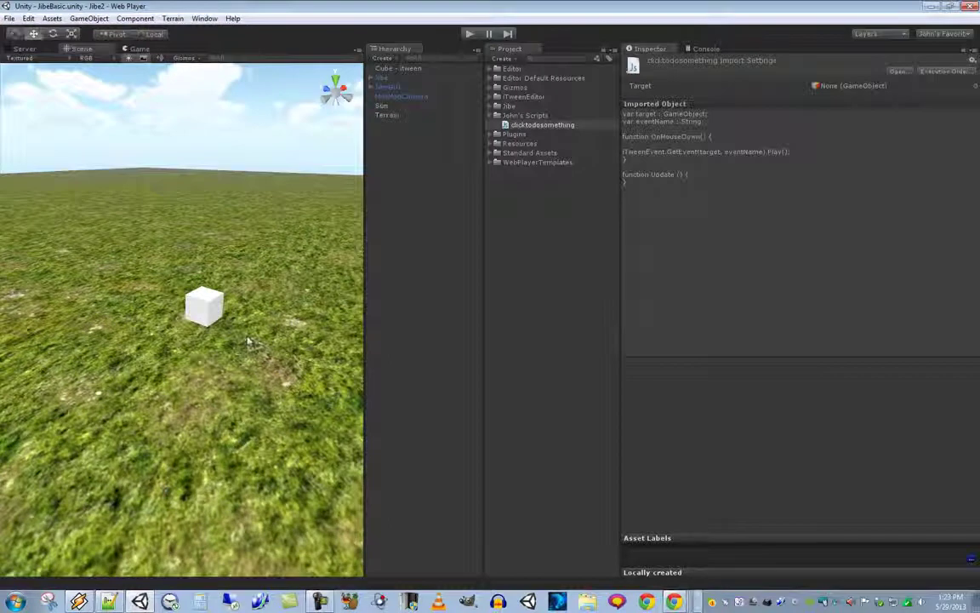
right_click_drag(247, 338, 256, 314)
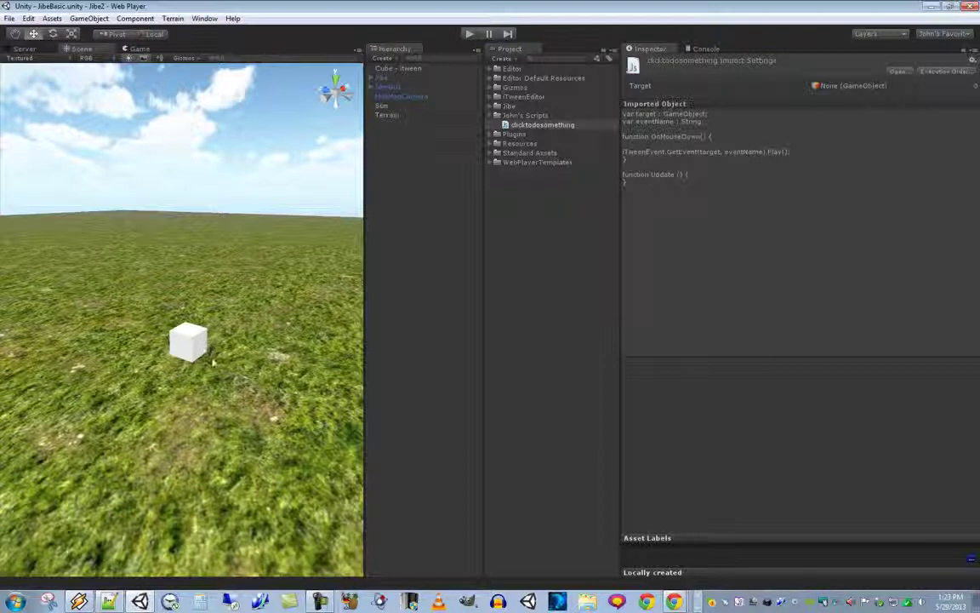
right_click_drag(189, 327, 207, 361)
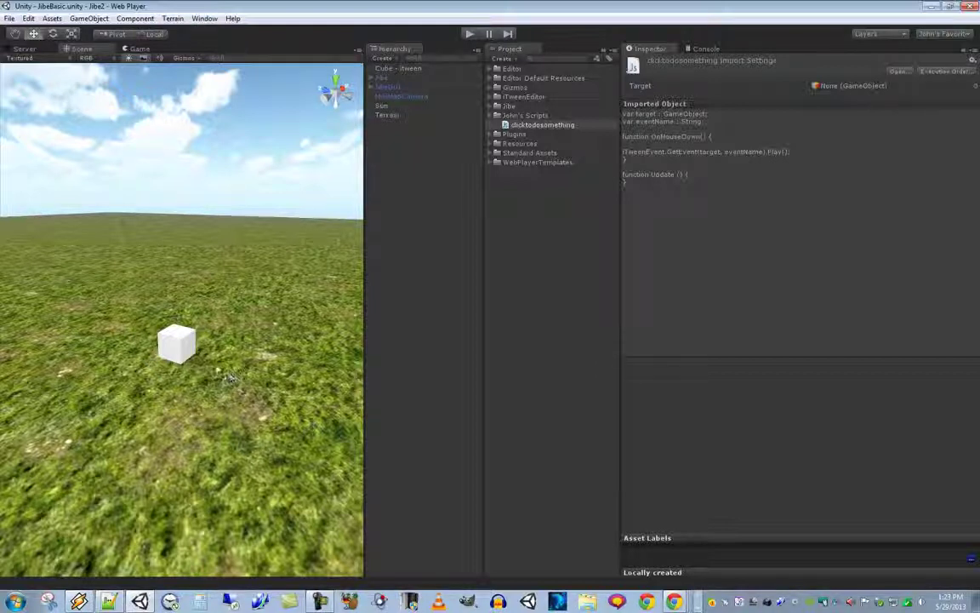
left_click_drag(256, 356, 232, 356, "alt")
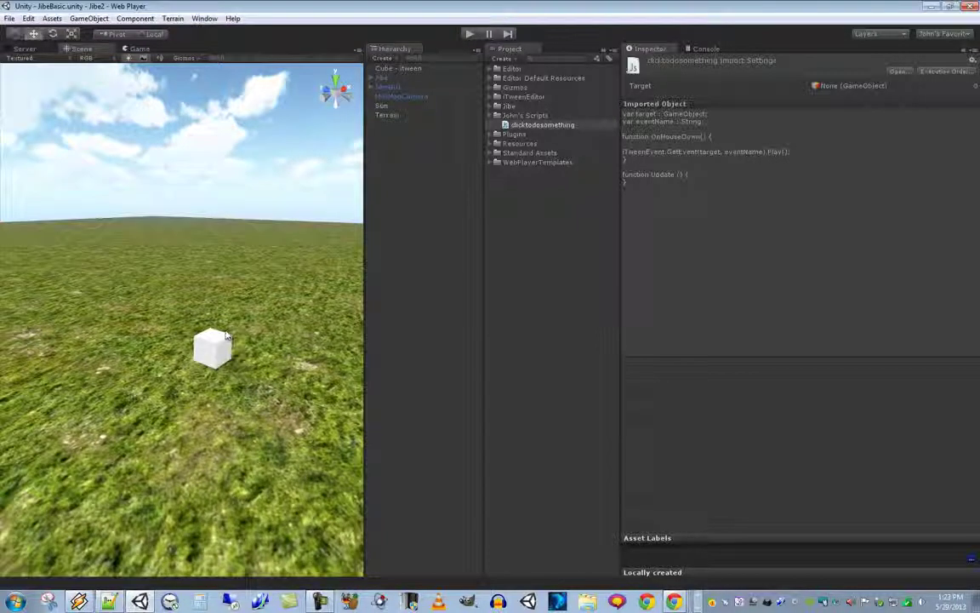
left_click(405, 70)
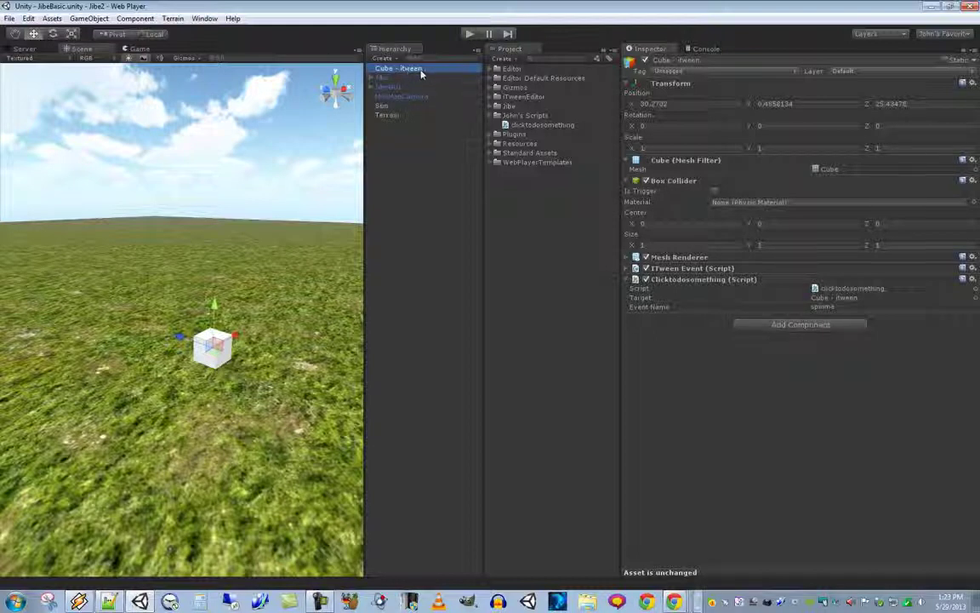
left_click_drag(248, 357, 255, 339, "alt")
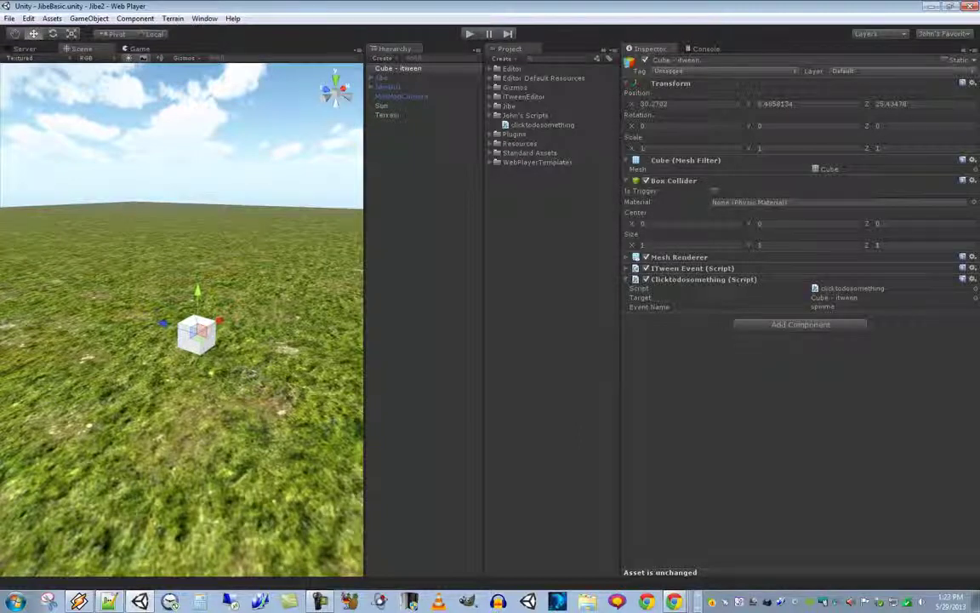
left_click(251, 371)
left_click(196, 334)
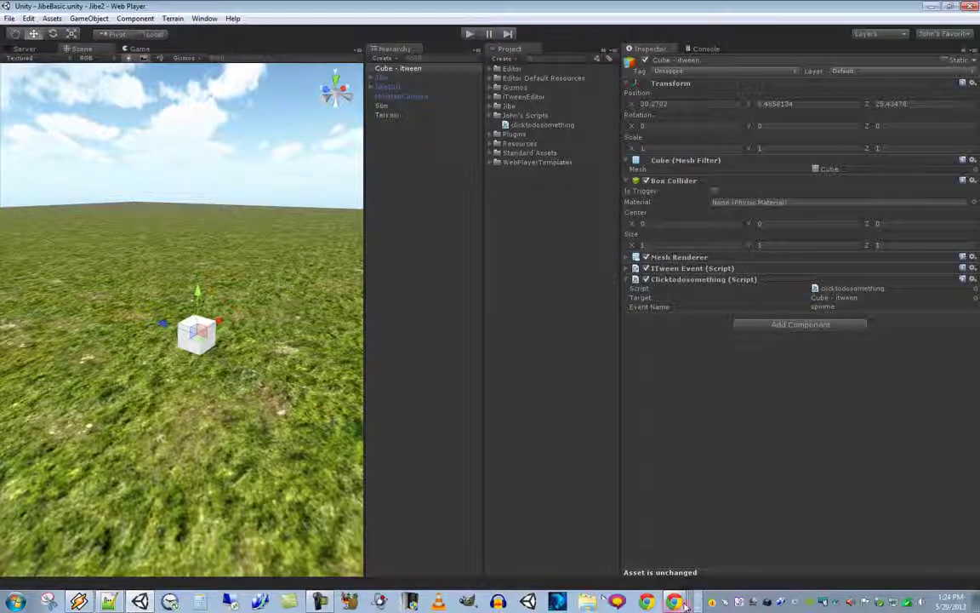
- Switch to Chrome to view the iTween documentation page and return to Unity
mouse_move(675, 602)
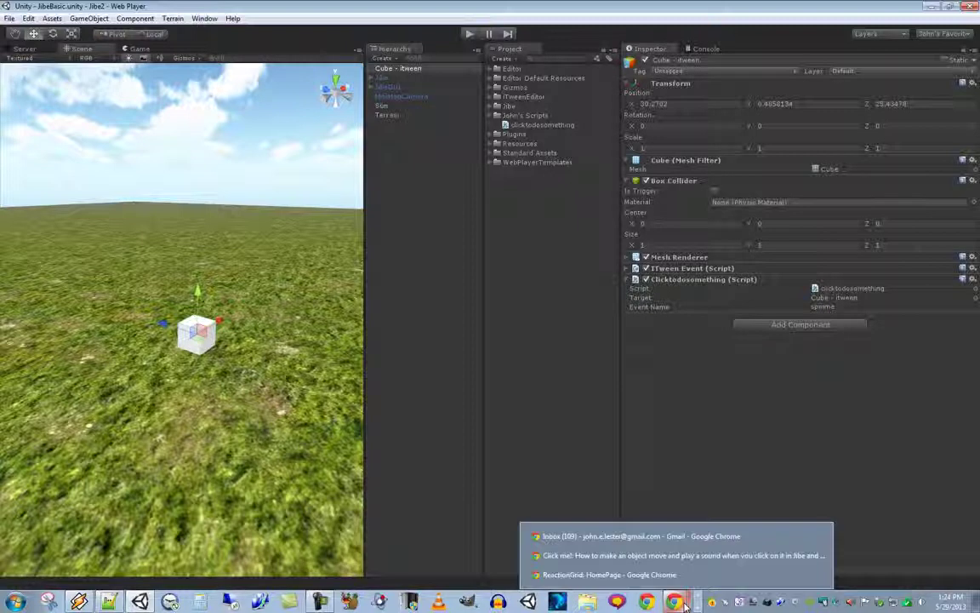
left_click(678, 557)
key("ctrl+1")
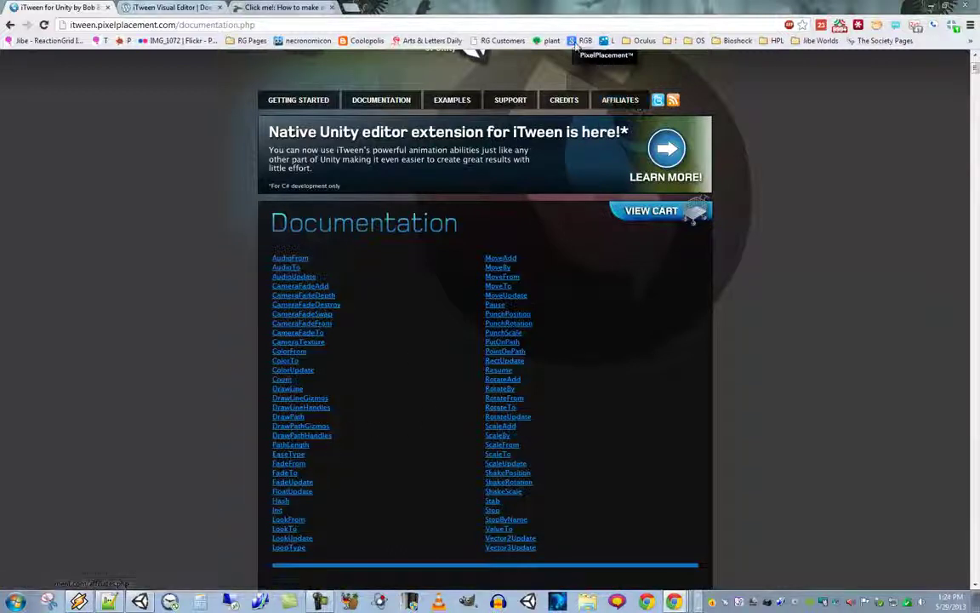
key("alt+Tab")
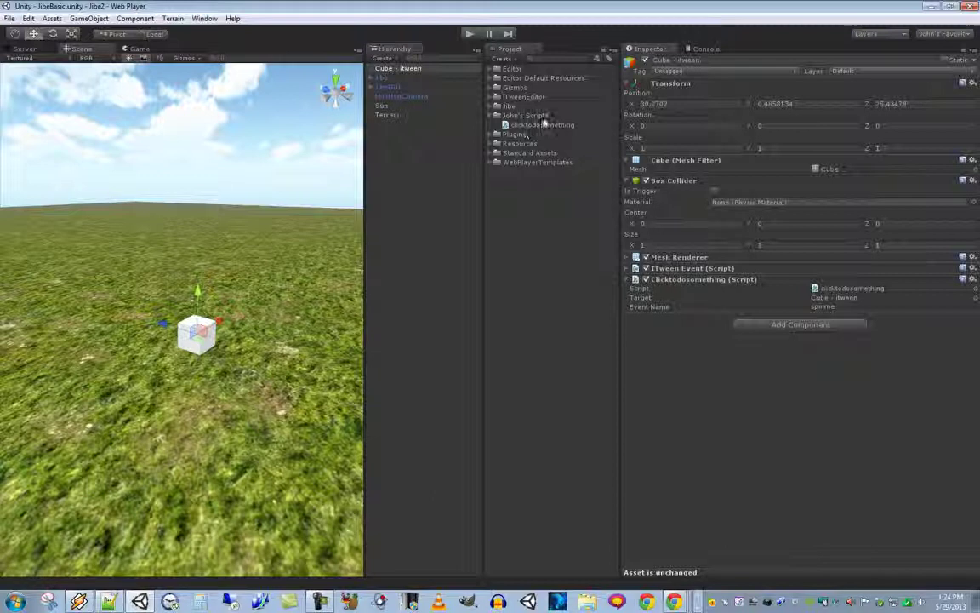
- Create a second cube and place it on the grass beside the Cube - itween object
right_click_drag(325, 271, 299, 324)
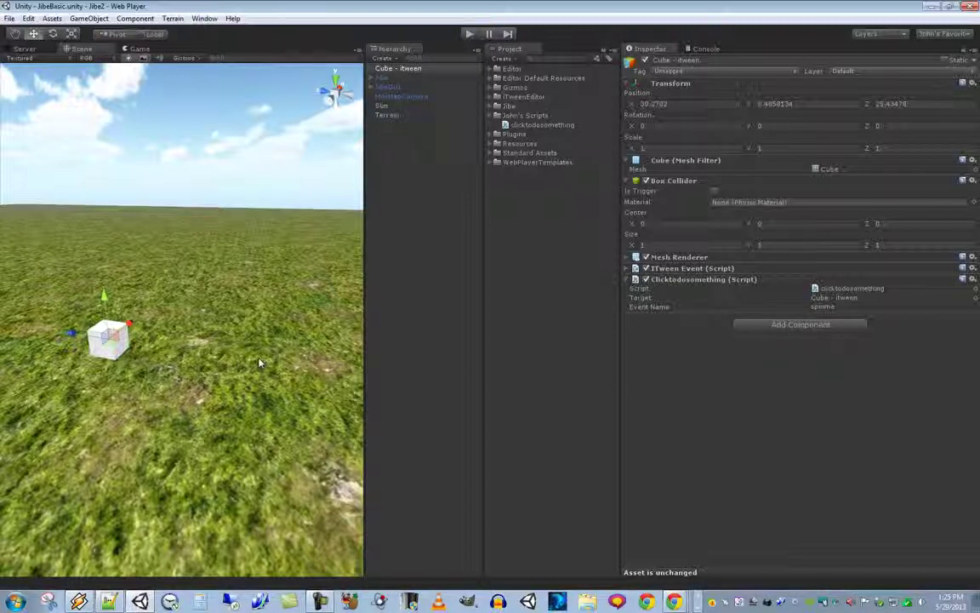
left_click(89, 19)
mouse_move(99, 45)
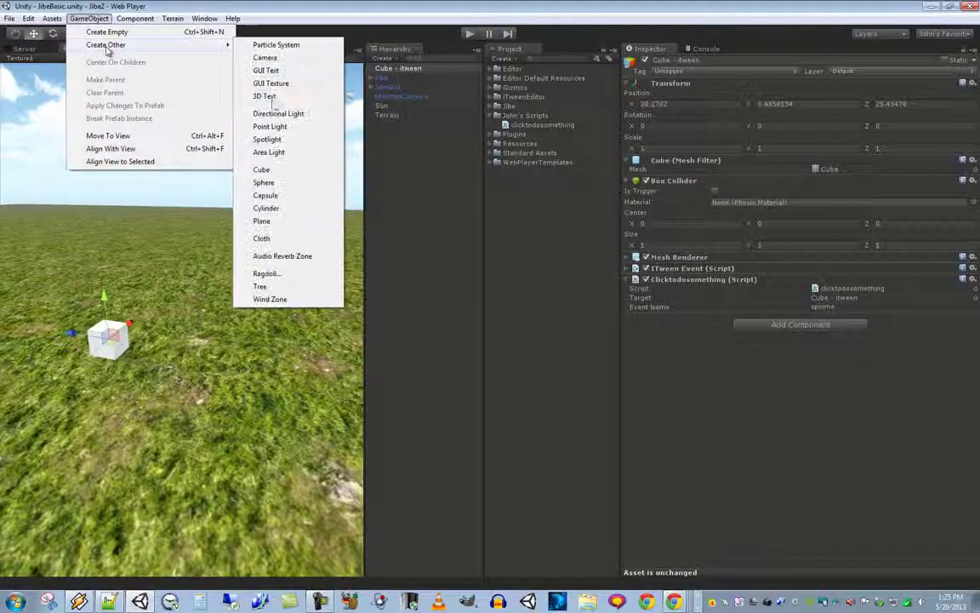
left_click(270, 171)
left_click_drag(162, 253, 245, 351)
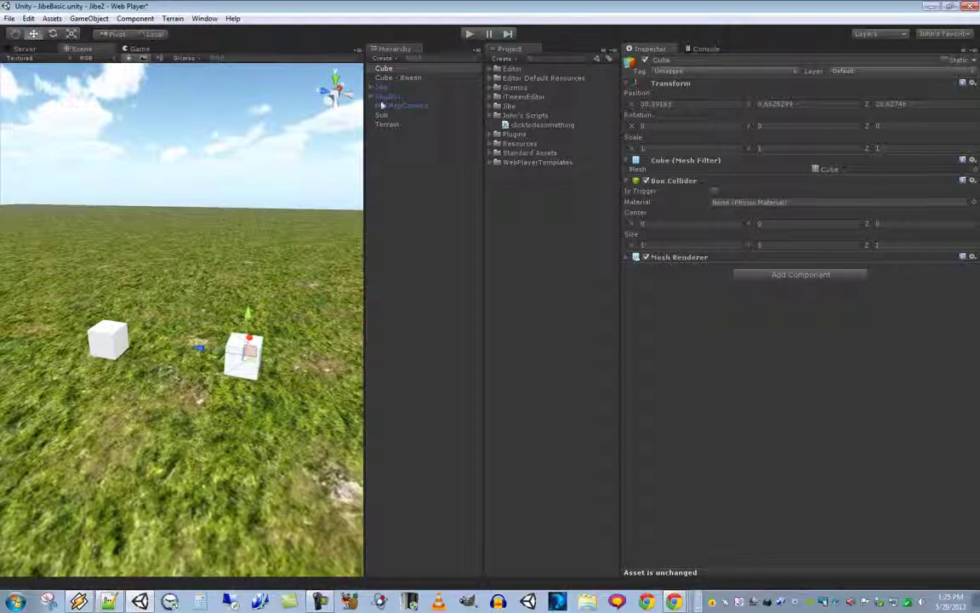
- Rename the new cube as Cube - itween networked
left_click(391, 69)
left_click(391, 69)
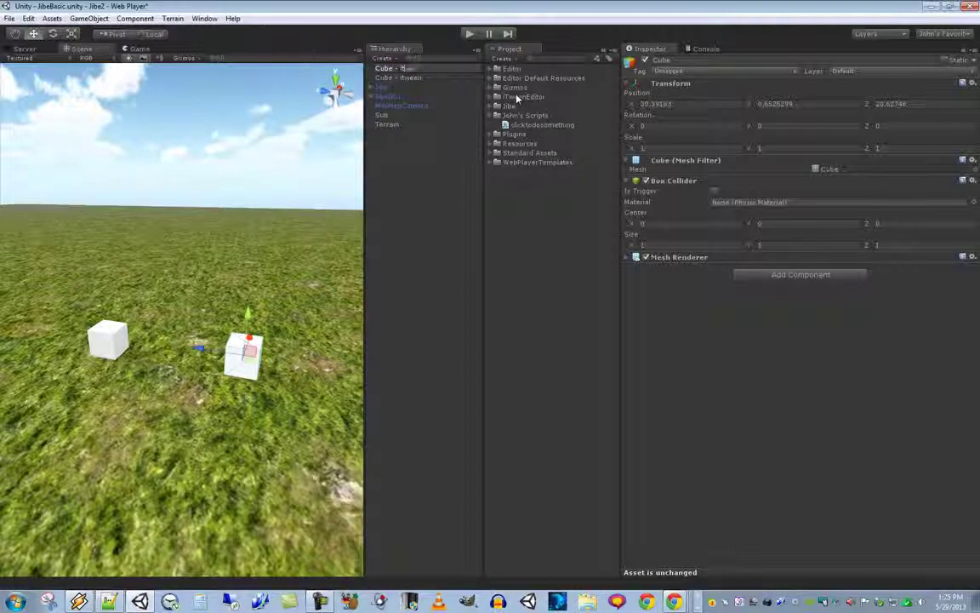
type("networked")
key("Return")
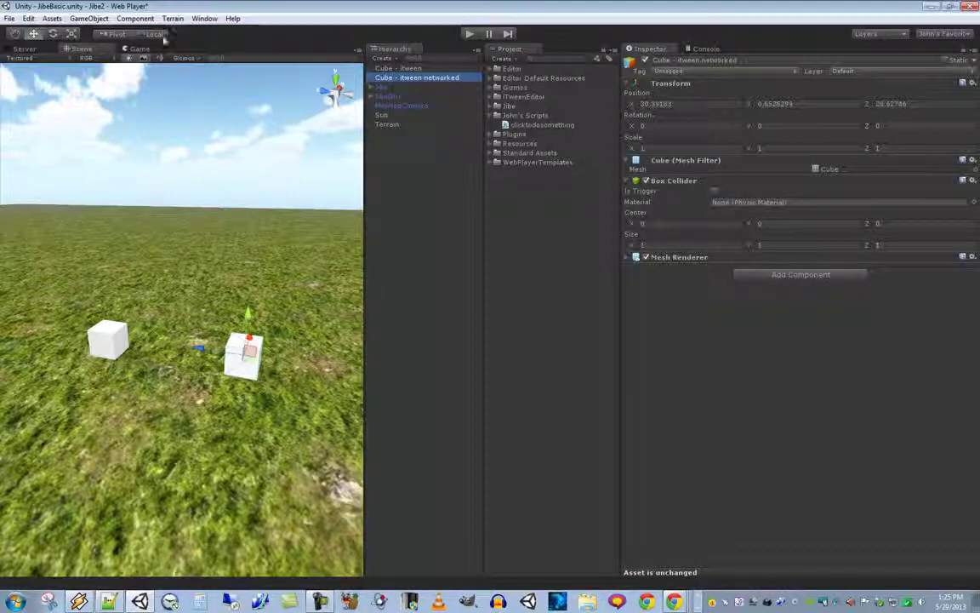
- Add an iTweenEvent component to the Cube - itween networked object
left_click(134, 18)
mouse_move(136, 165)
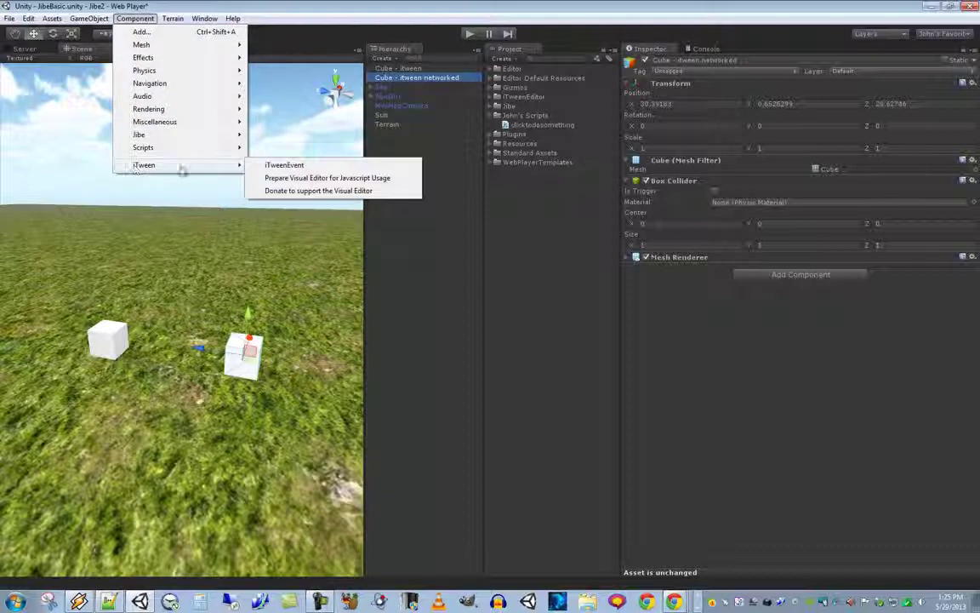
left_click(272, 164)
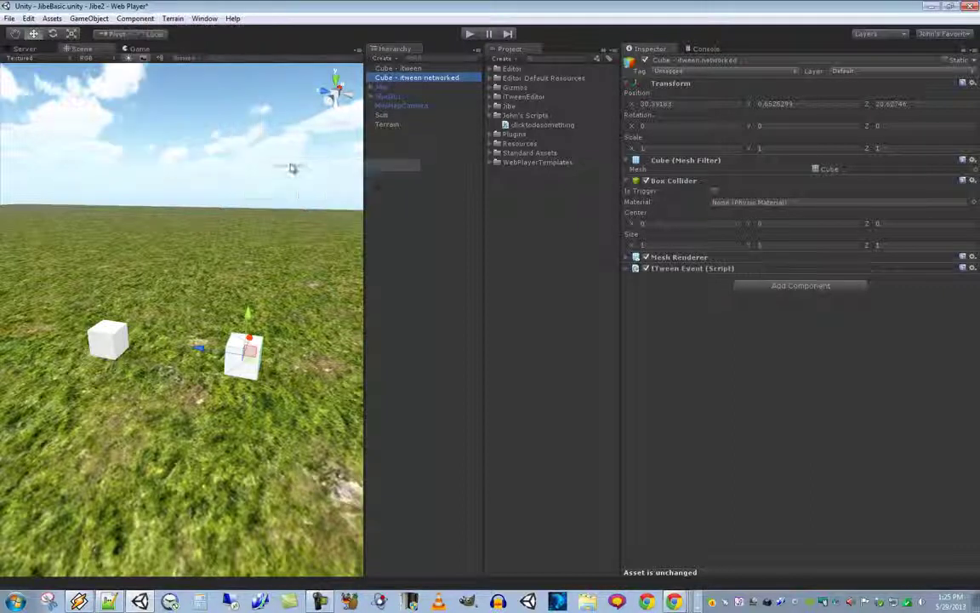
- Name the networked cube's iTween event spinme2 and turn off Play Automatically
left_click(629, 270)
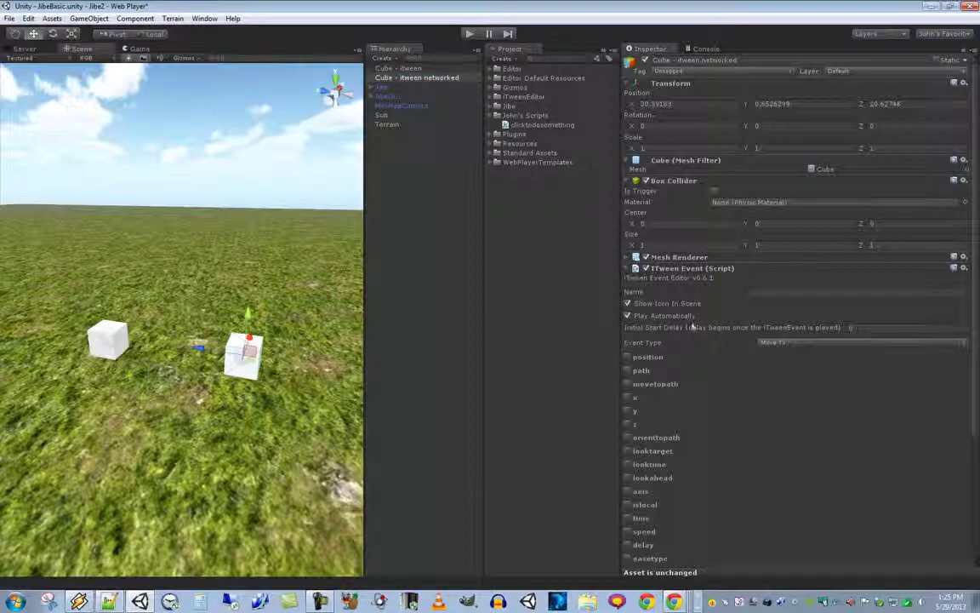
left_click(820, 292)
type("spinme")
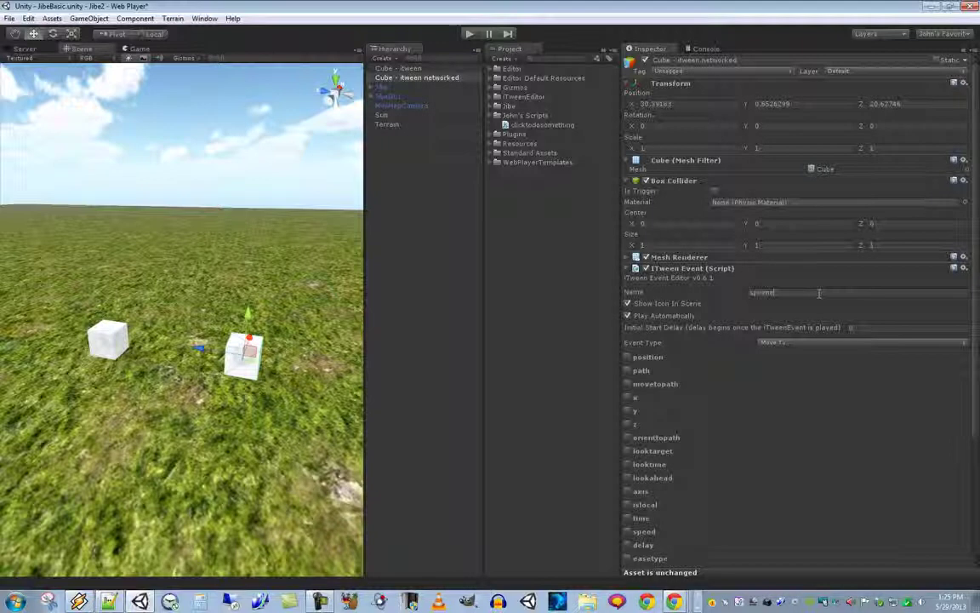
type("2")
left_click(629, 317)
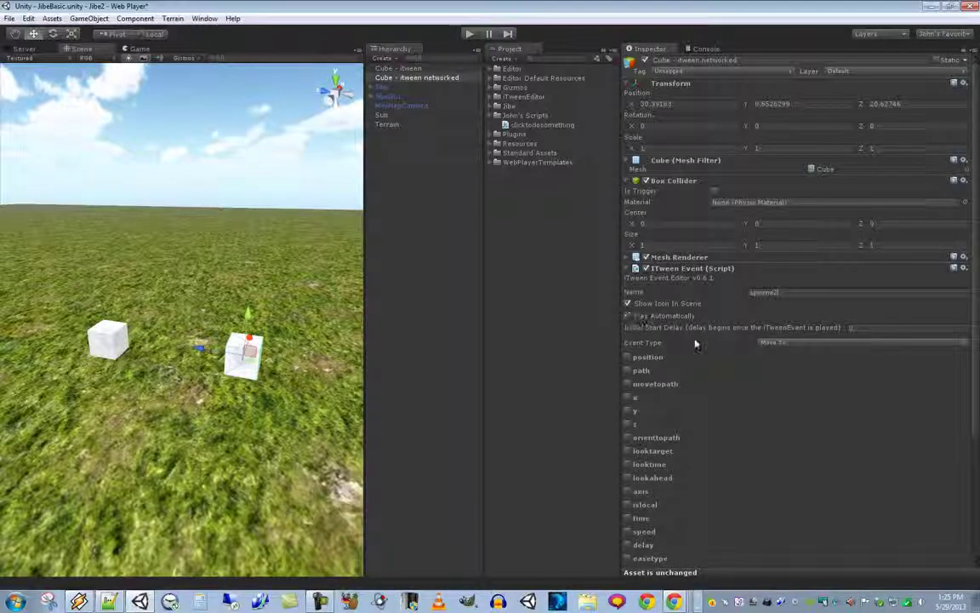
- Set the spinme2 event type to Rotate By with a y value of 1 and a time of 10, and collapse the component
left_click(776, 343)
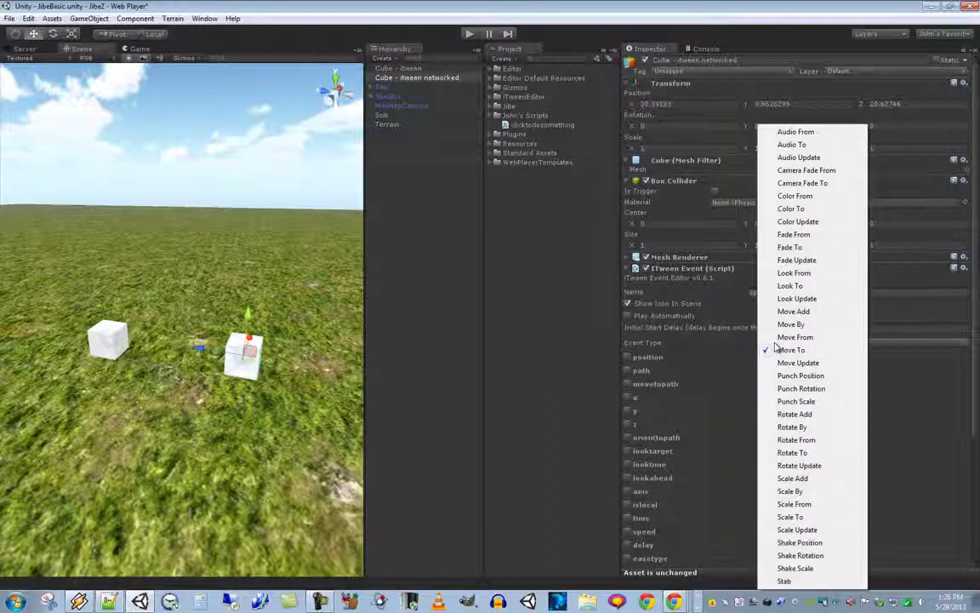
left_click(809, 427)
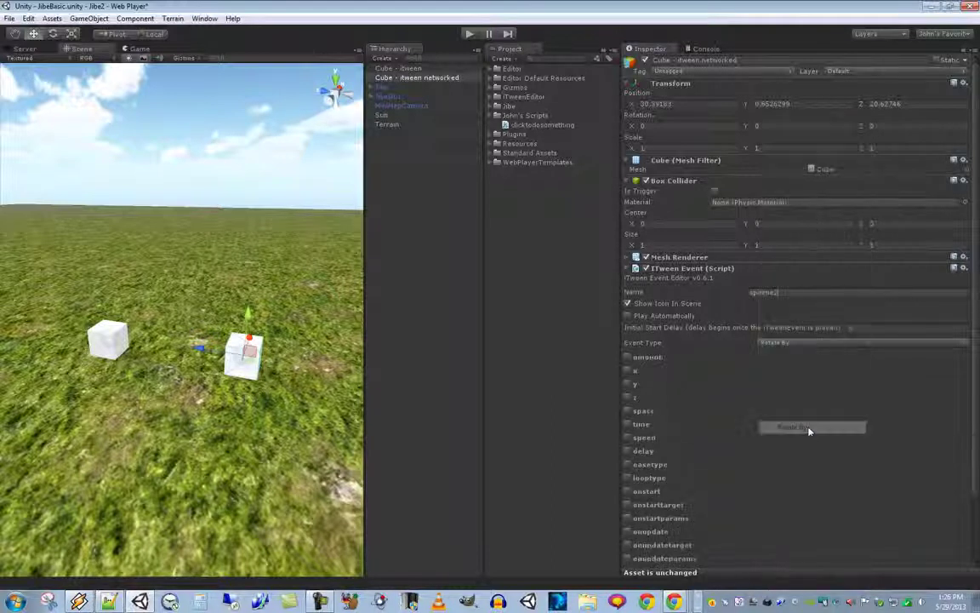
left_click(628, 387)
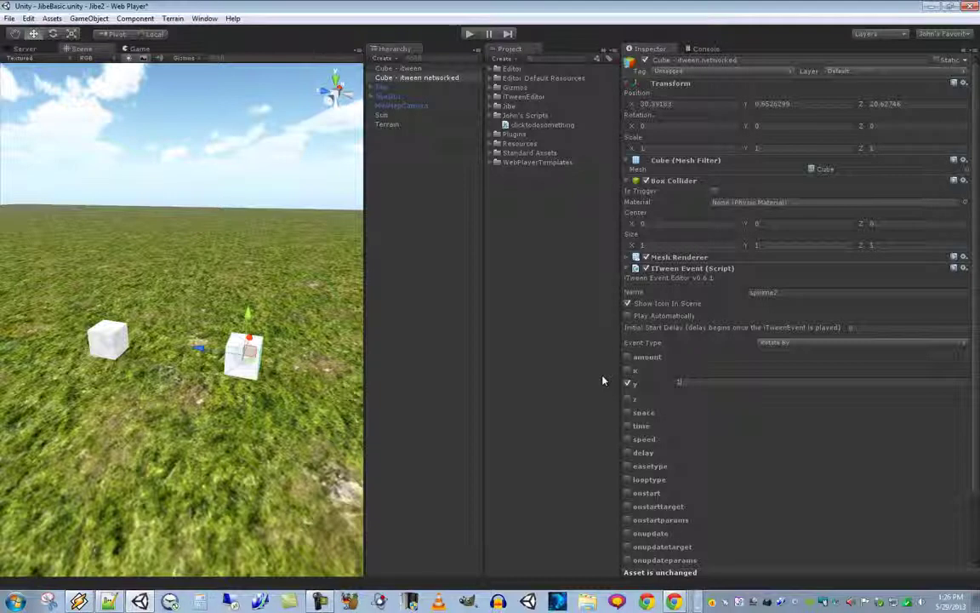
type("2")
left_click(630, 426)
left_click(689, 424)
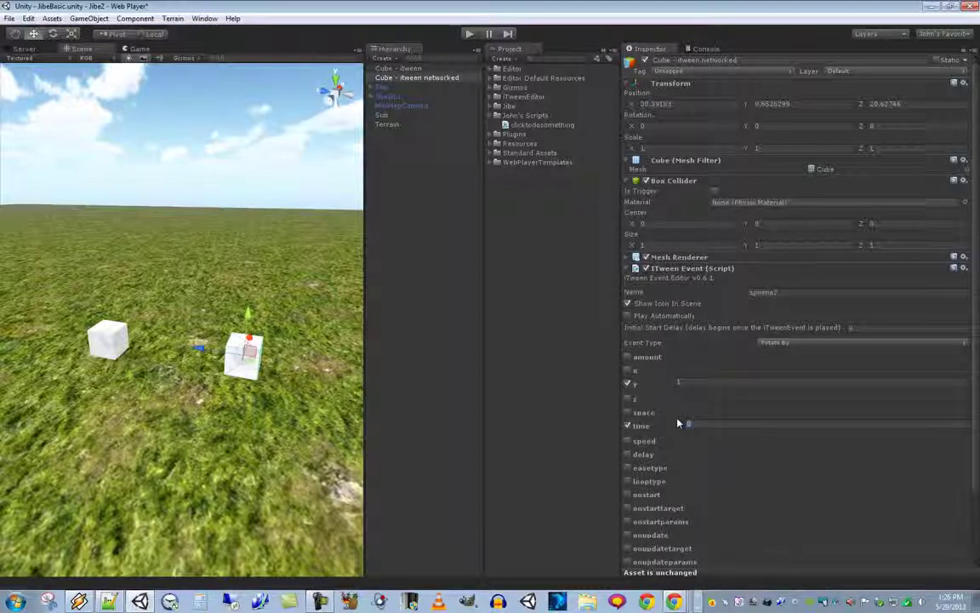
type("10")
left_click(761, 292)
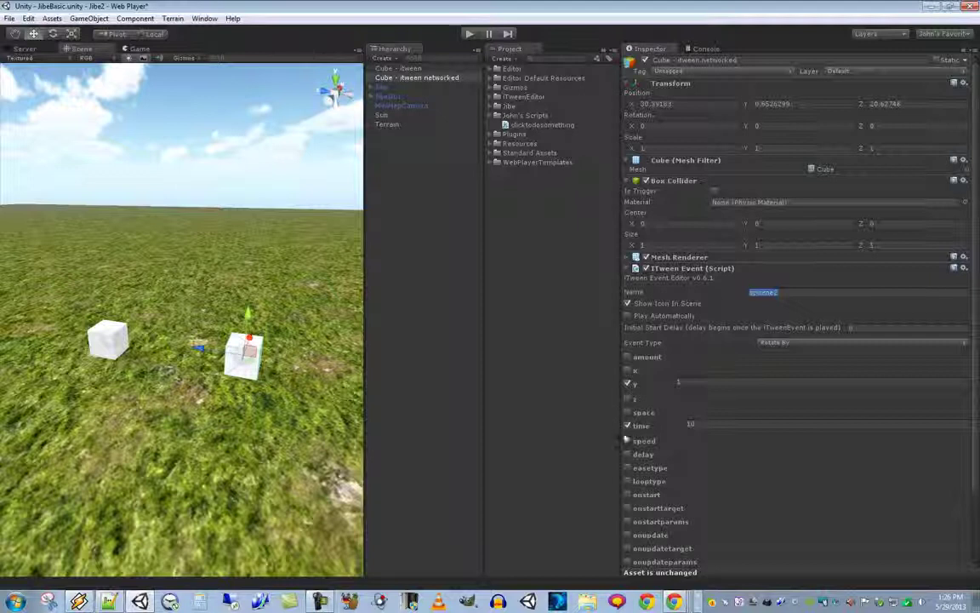
left_click(689, 269)
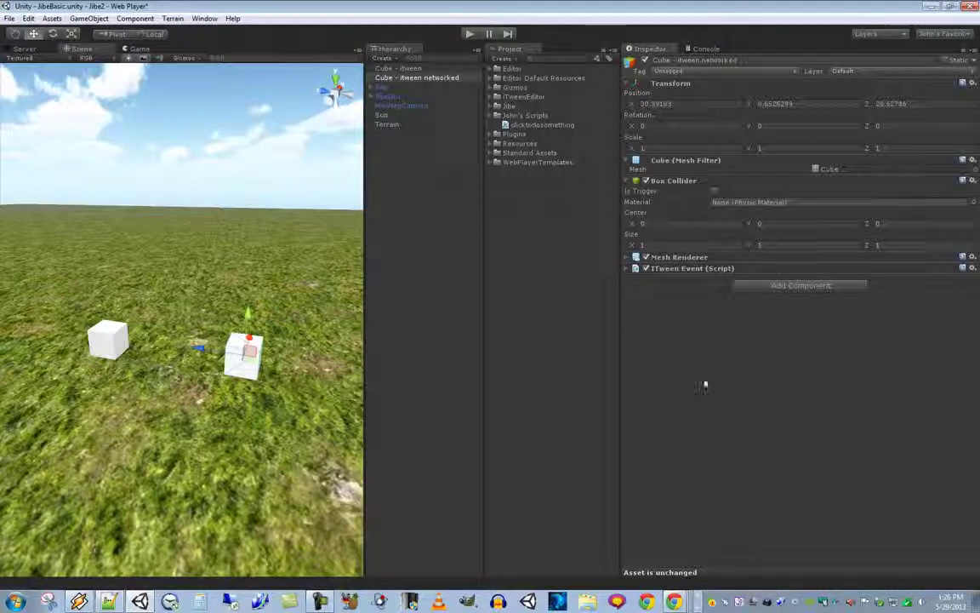
- Find the JibeiTweenClick script in the Samples folder of Jibe's Scripts and open it in Notepad++
left_click(491, 108)
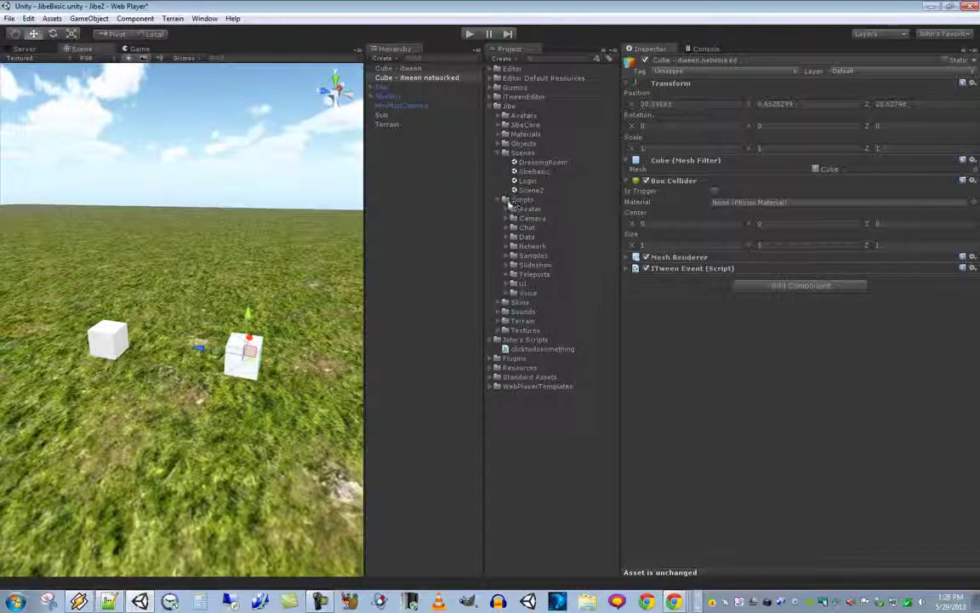
left_click(525, 201)
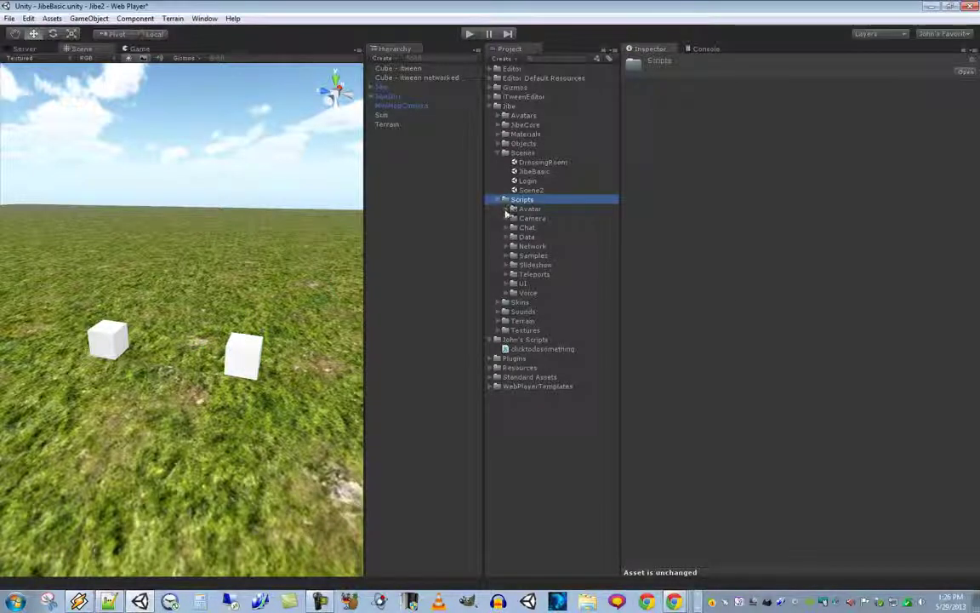
left_click(507, 209)
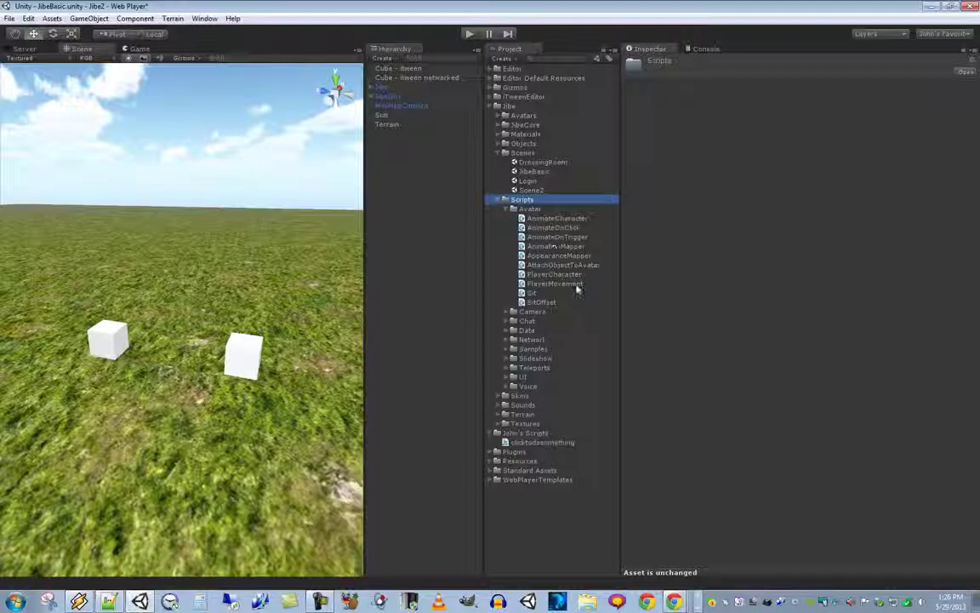
left_click(508, 312)
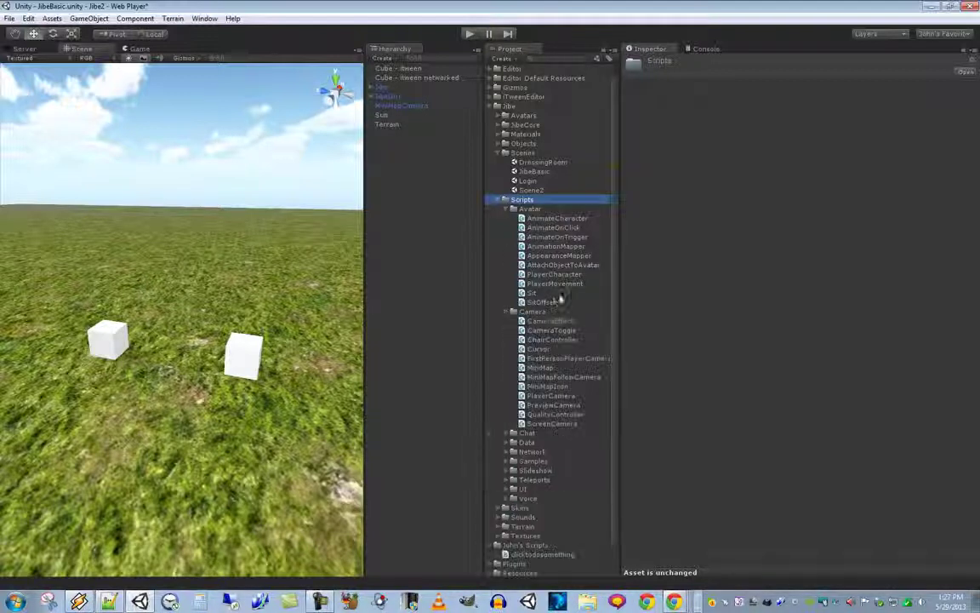
scroll(555, 303, "down", 1)
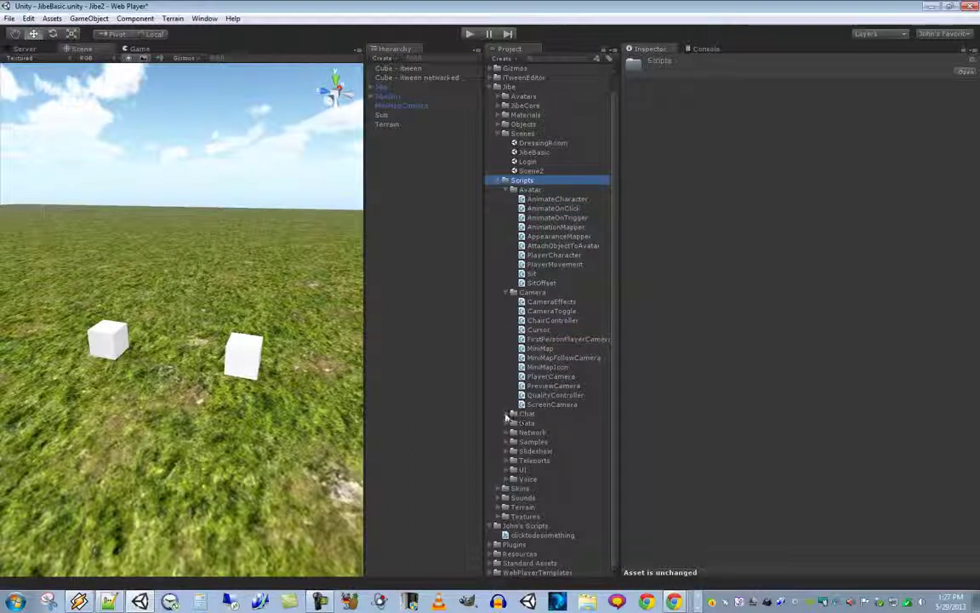
left_click(534, 434)
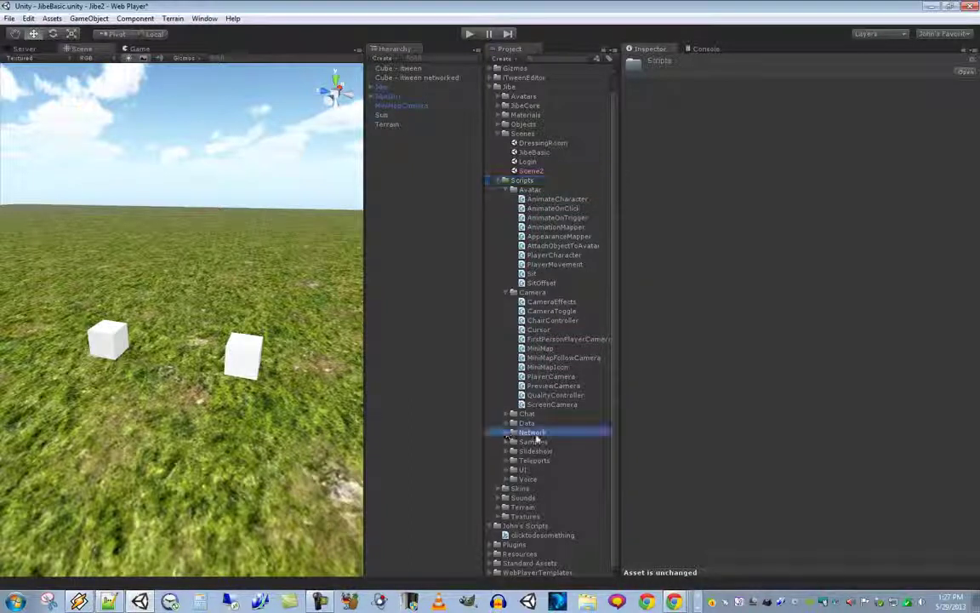
left_click(508, 434)
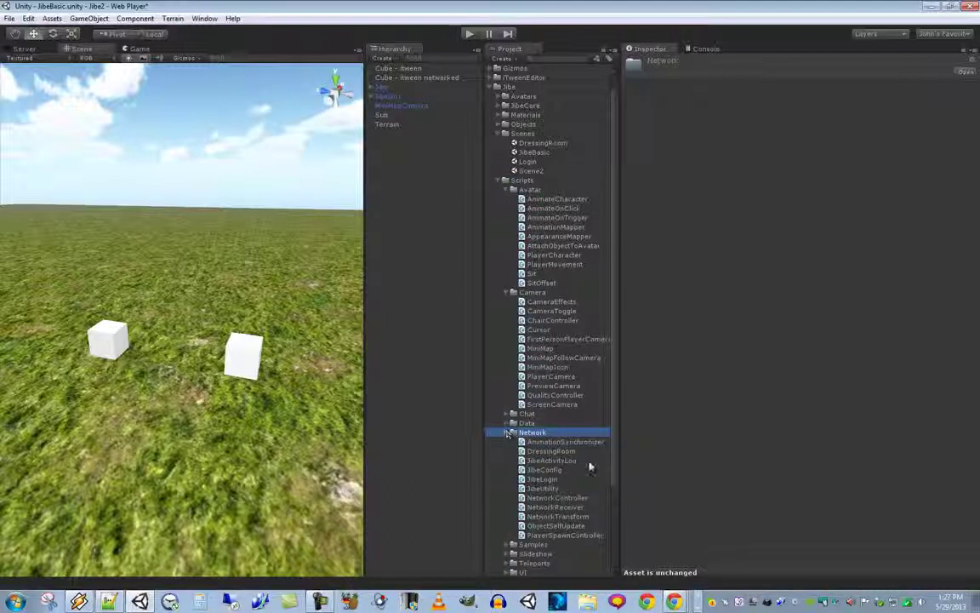
scroll(589, 464, "down", 4)
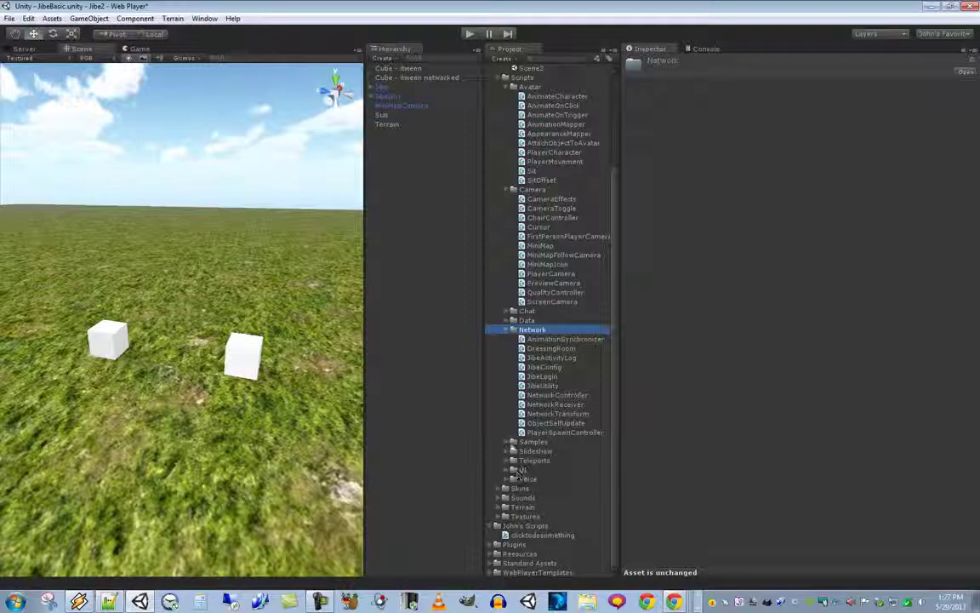
left_click(506, 443)
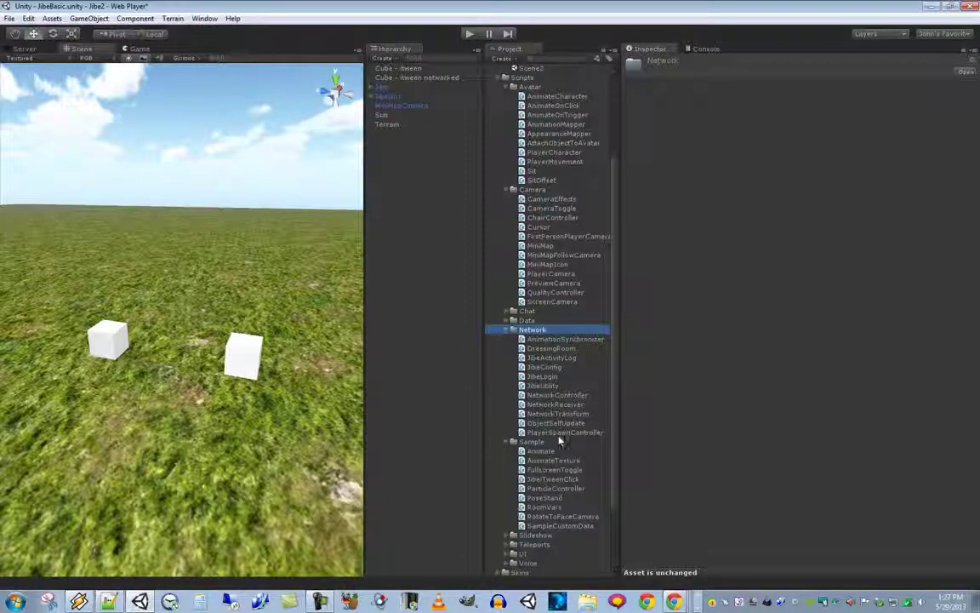
scroll(544, 425, "down", 3)
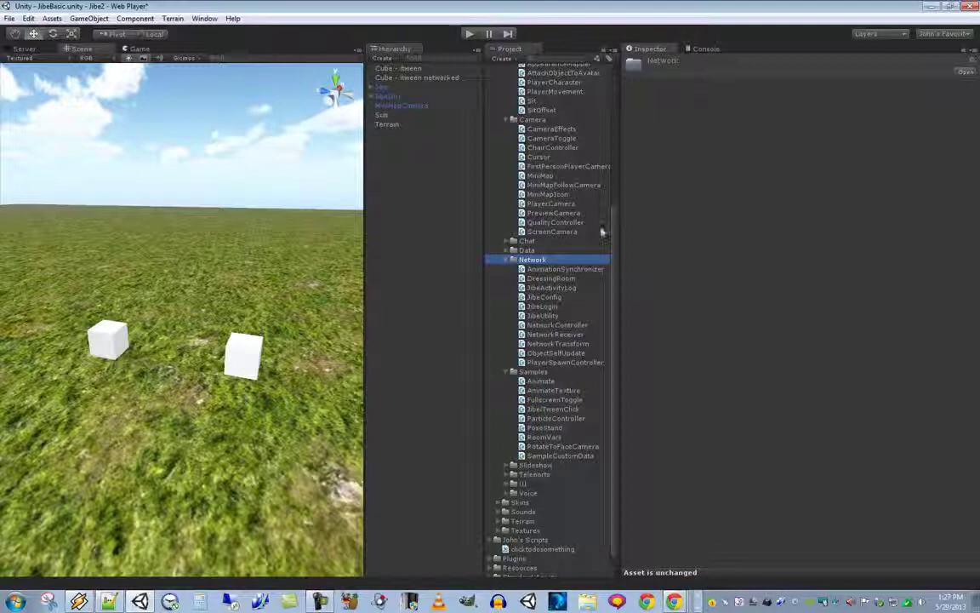
left_click(556, 412)
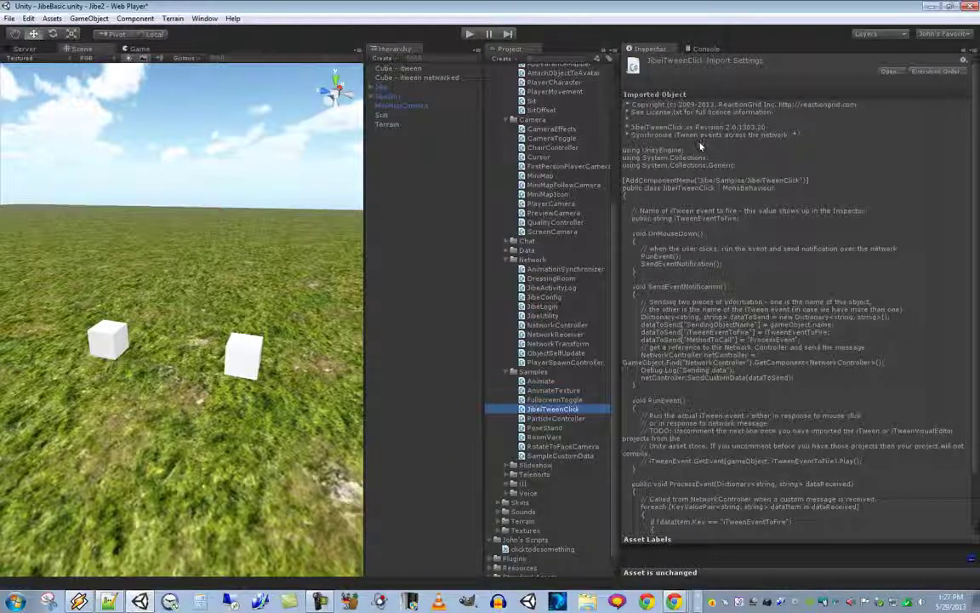
double_click(535, 410)
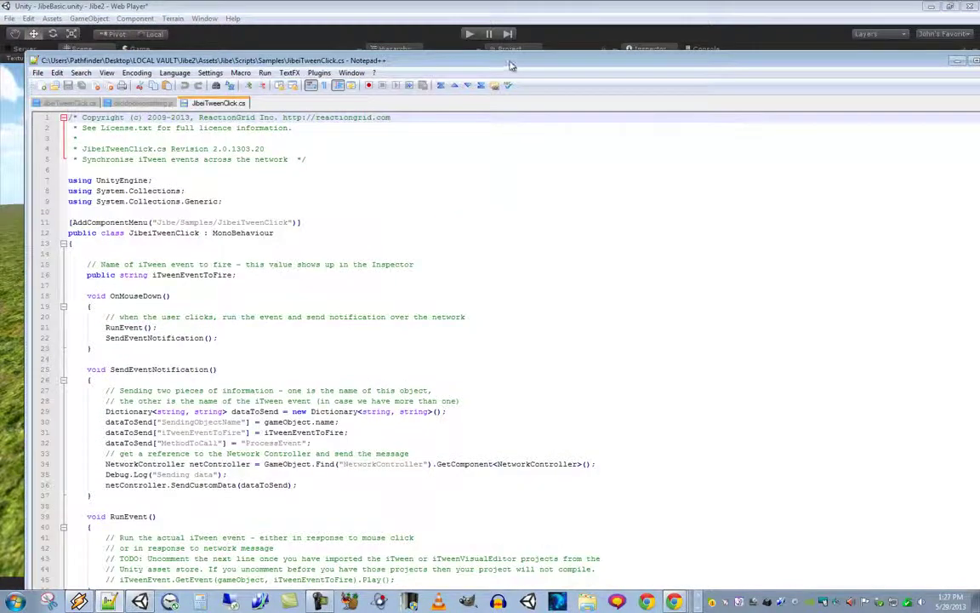
- Examine the script's OnMouseDown comment, the TODO note in RunEvent and the commented-out iTweenEvent line
left_click_drag(510, 66, 501, 31)
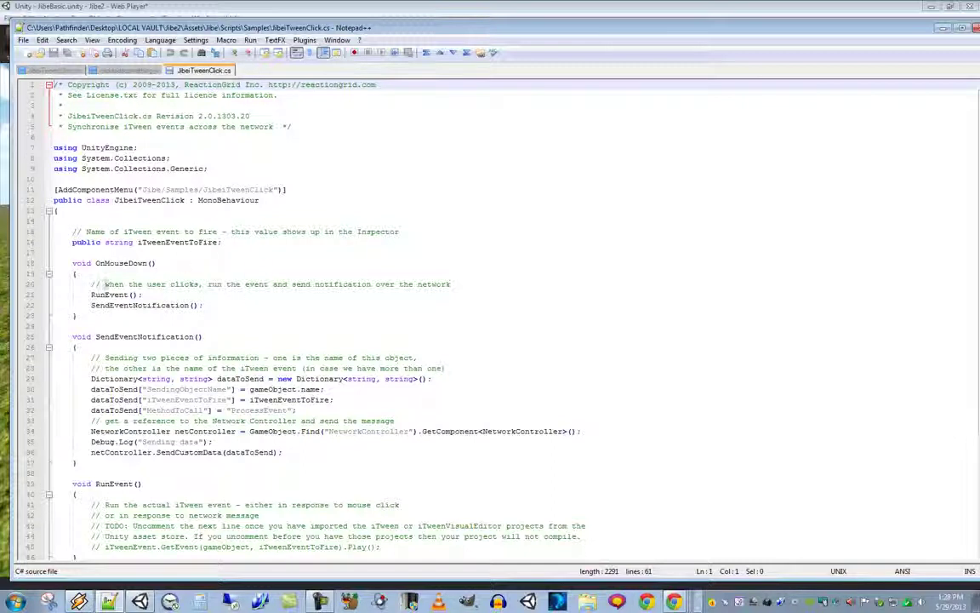
left_click_drag(86, 284, 464, 287)
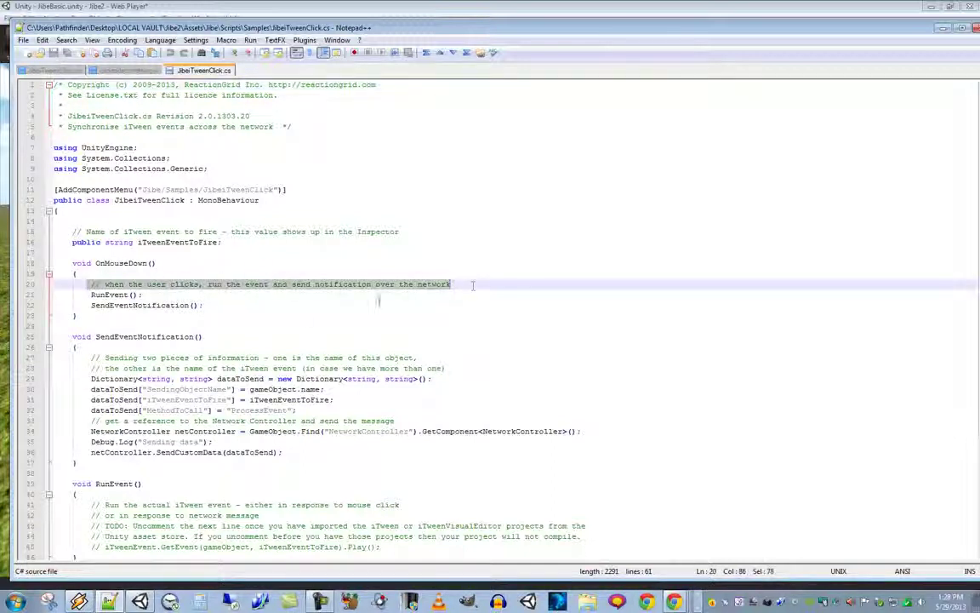
left_click(266, 316)
scroll(267, 316, "down", 2)
scroll(266, 316, "down", 3)
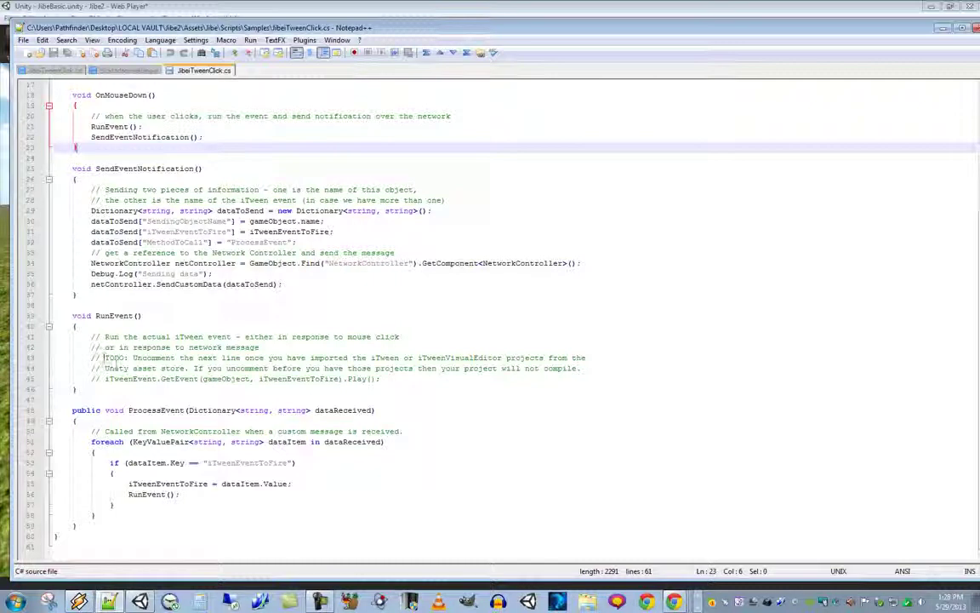
left_click_drag(104, 358, 636, 369)
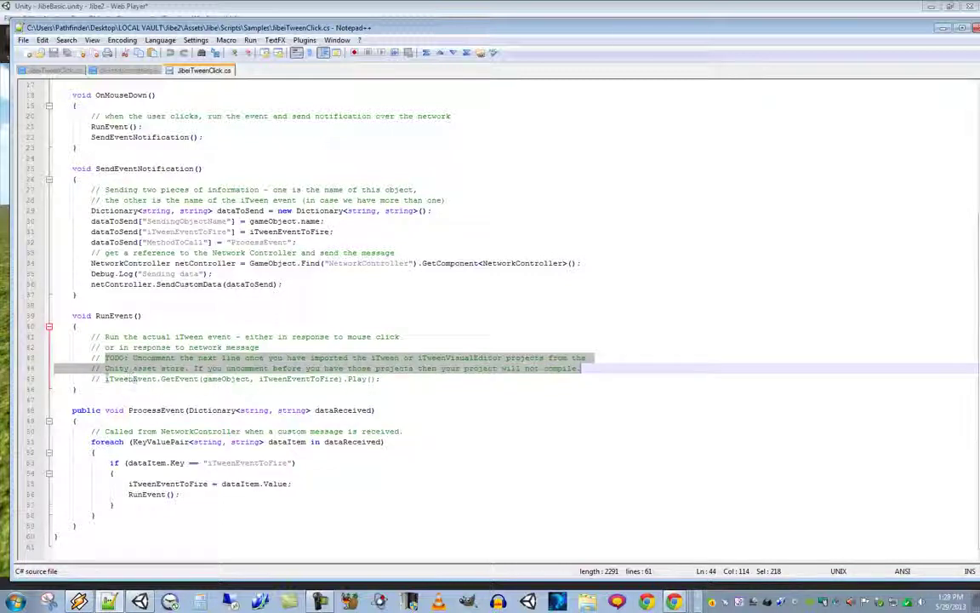
left_click_drag(92, 379, 392, 380)
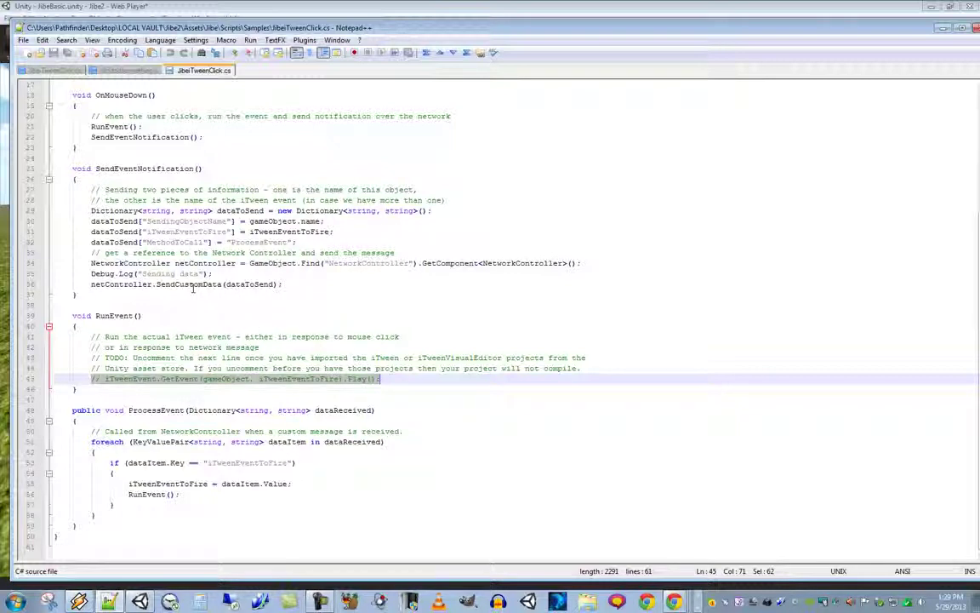
- Uncomment the iTweenEvent.GetEvent(gameObject, iTweenEventToFire).Play(); line in the RunEvent function
left_click_drag(104, 378, 92, 378)
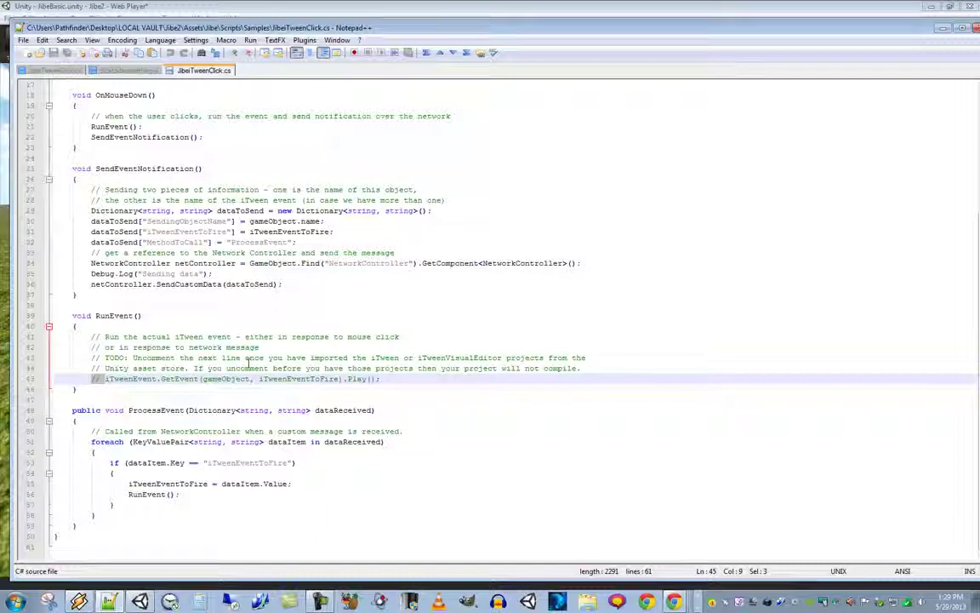
left_click(137, 368)
left_click_drag(91, 380, 105, 380)
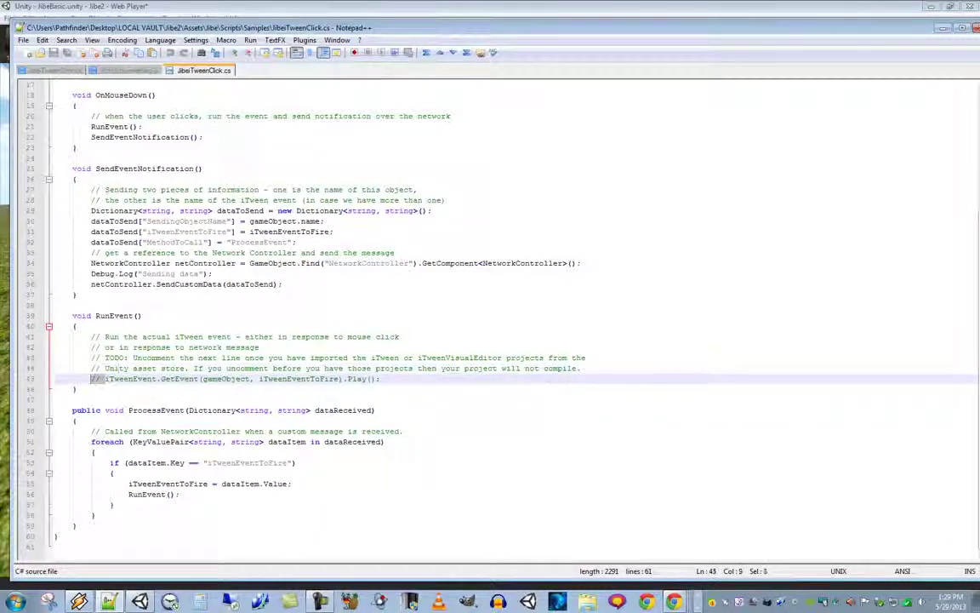
key("Delete")
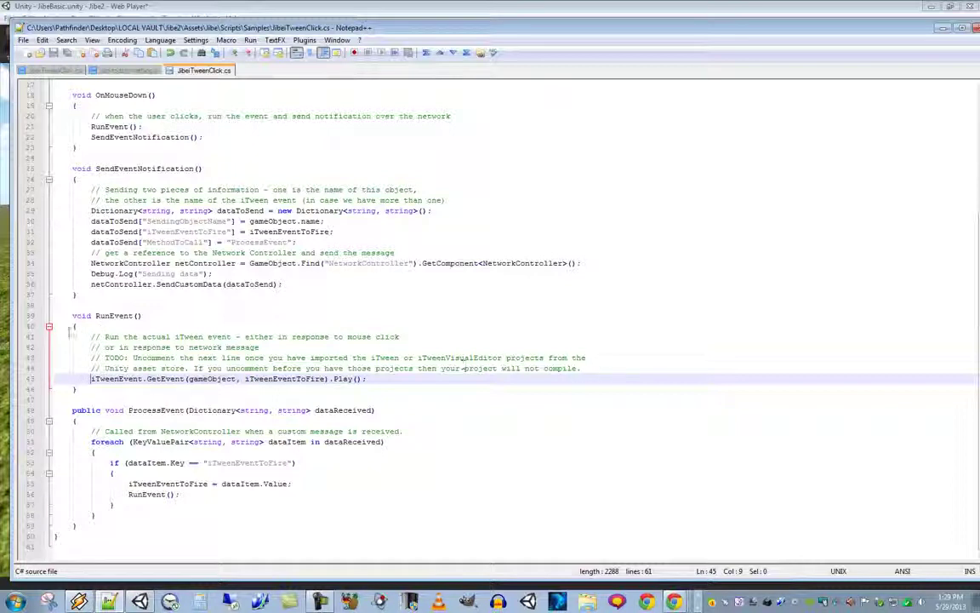
- Check the RunEvent comments and the edited iTweenEvent line, and save and close the JibeiTweenClick script
left_click_drag(91, 333, 589, 367)
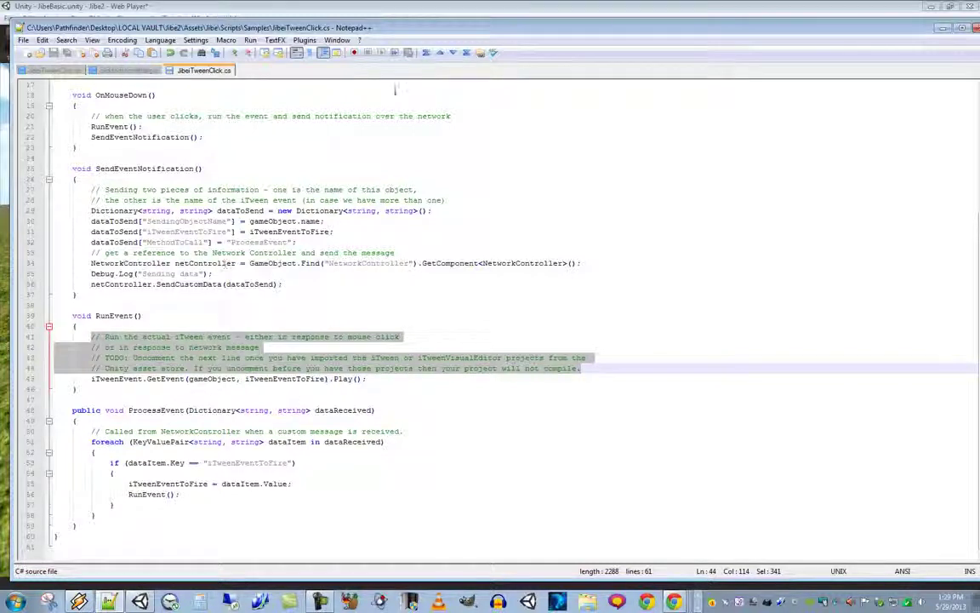
double_click(839, 27)
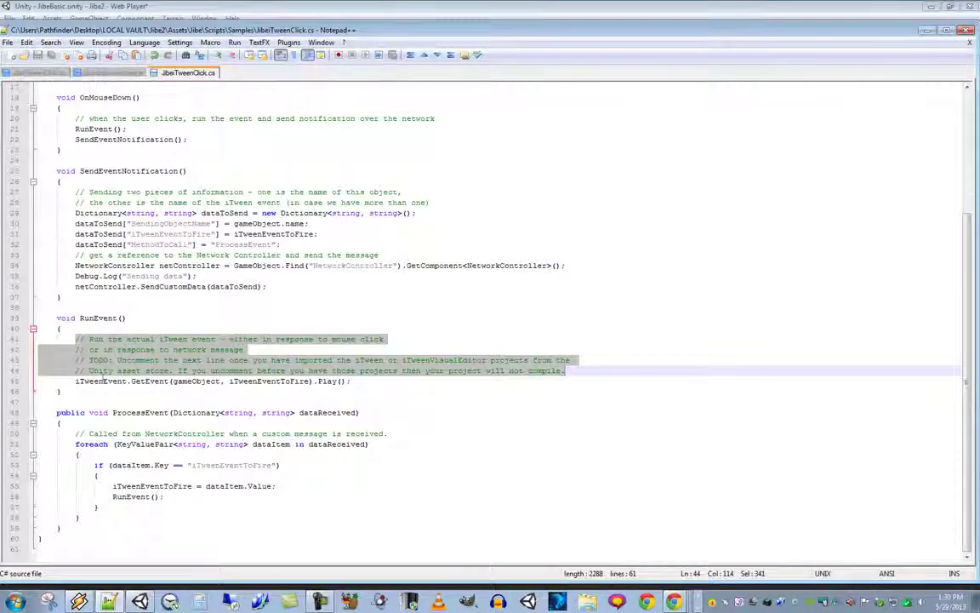
left_click(67, 390)
left_click_drag(75, 380, 355, 380)
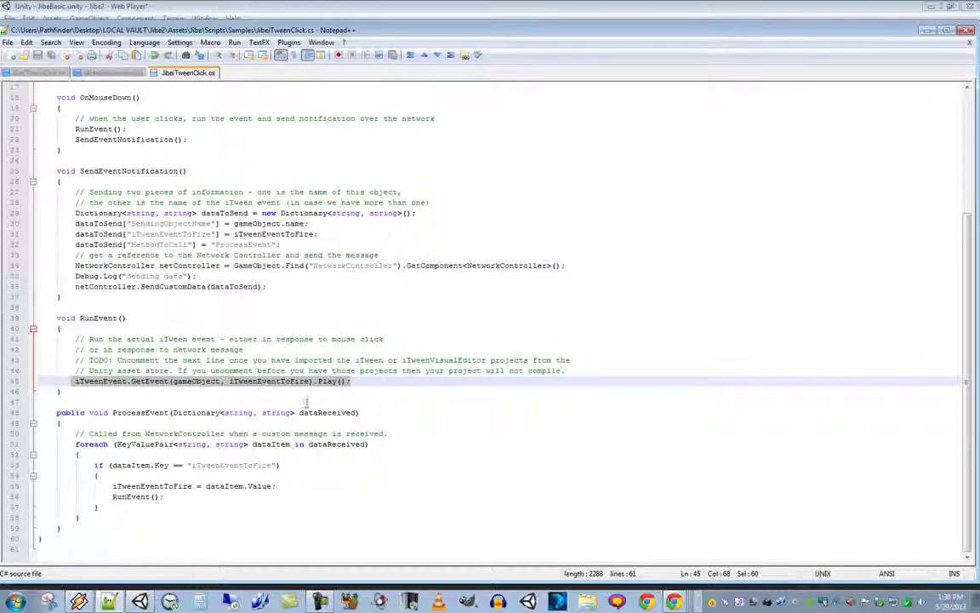
left_click(551, 317)
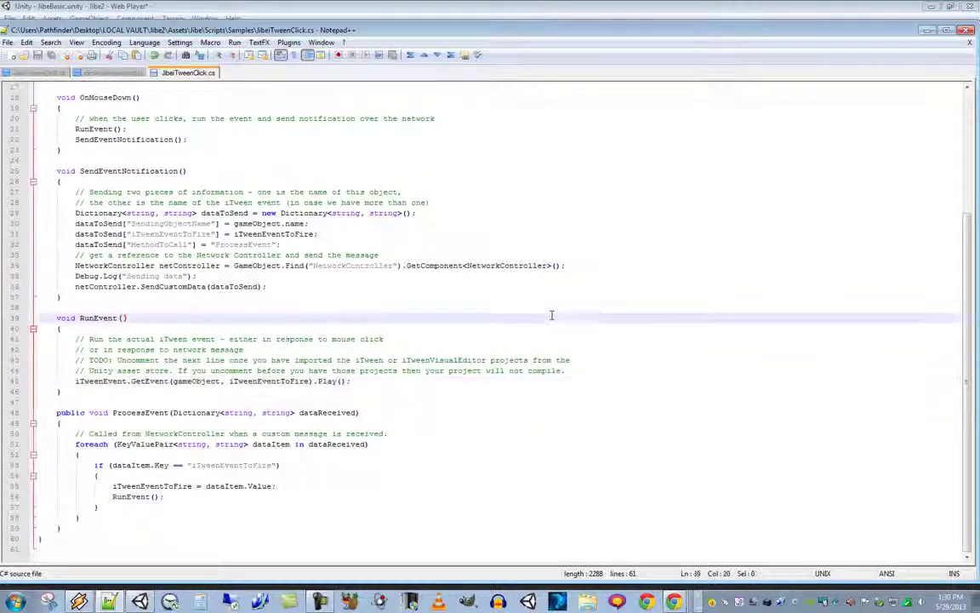
left_click(967, 32)
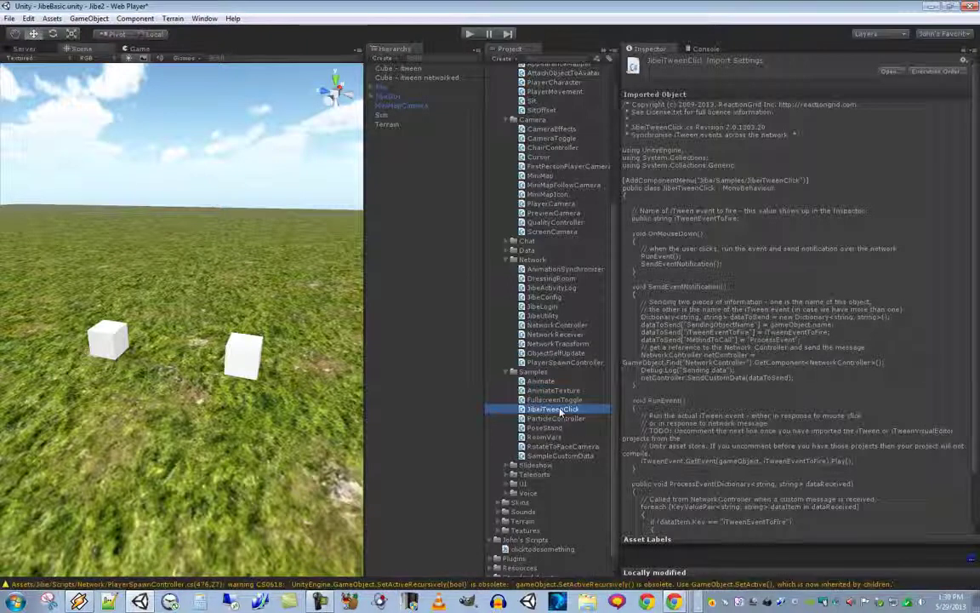
- Attach the JibeiTweenClick script to the Cube - itween networked object
left_click(243, 353)
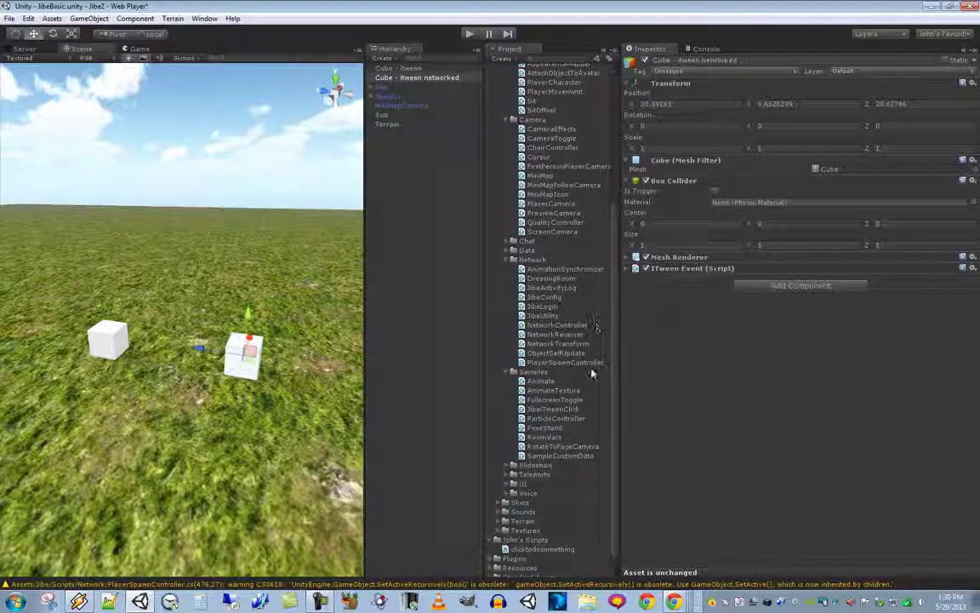
left_click(552, 410)
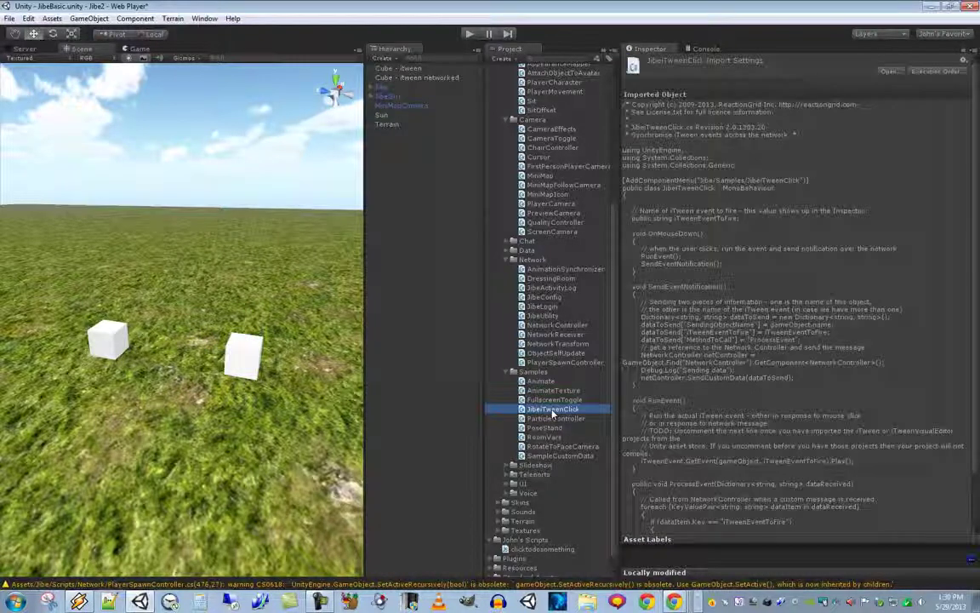
left_click_drag(552, 413, 247, 362)
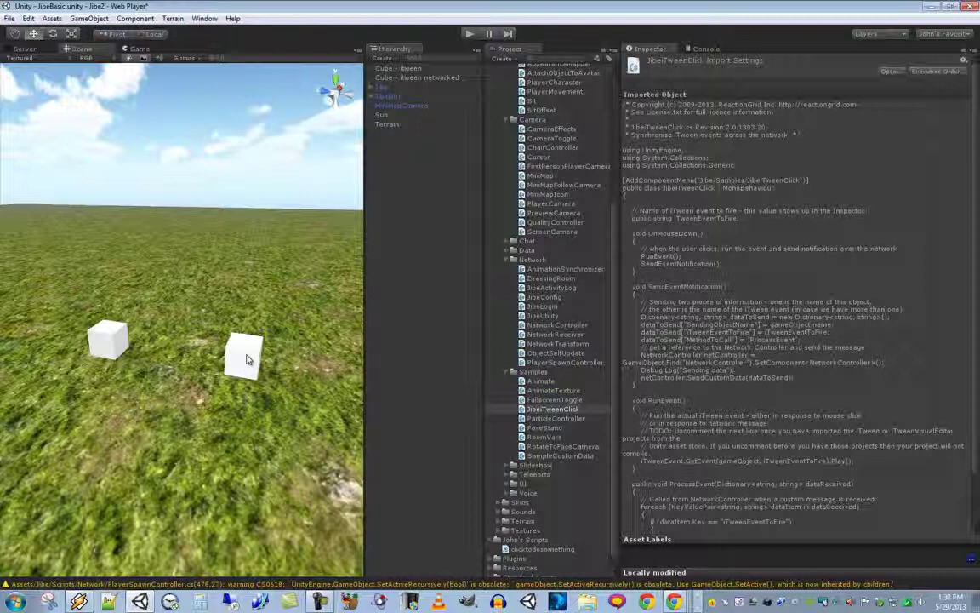
left_click_drag(247, 359, 247, 359)
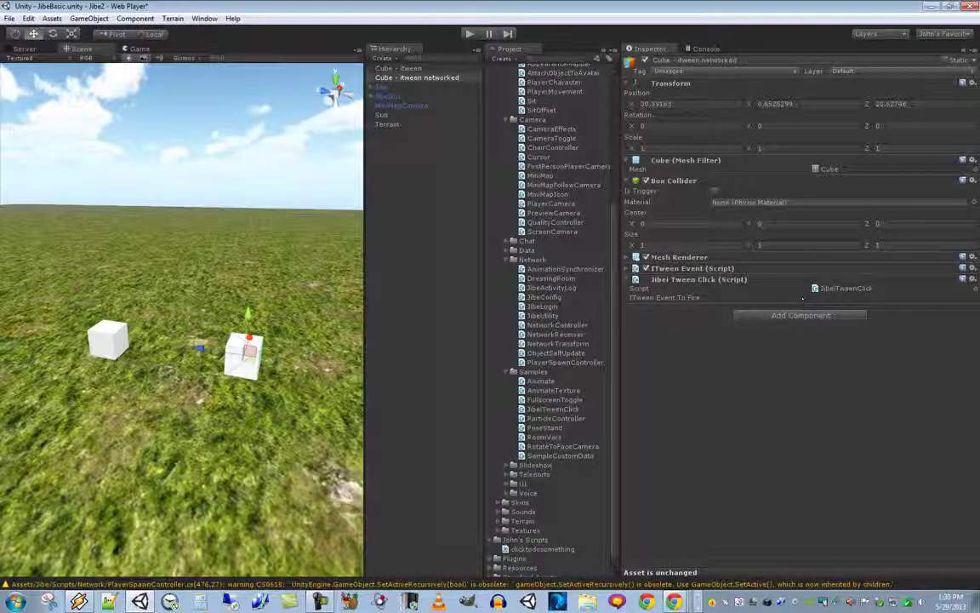
- Check the iTween event's name, set the JibeiTweenClick script's ITween Event To Fire to spinme2, and save the scene
left_click(681, 269)
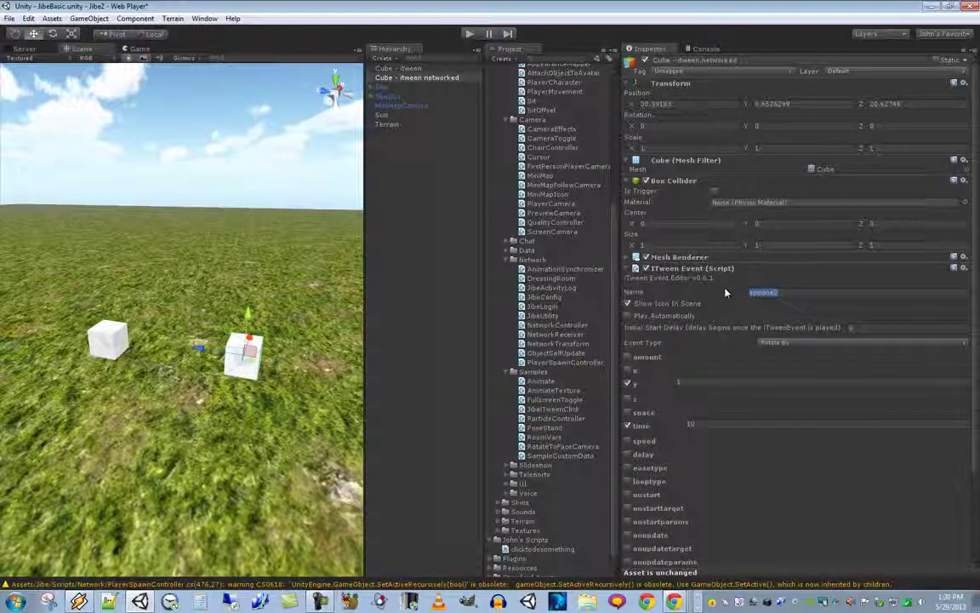
left_click(634, 268)
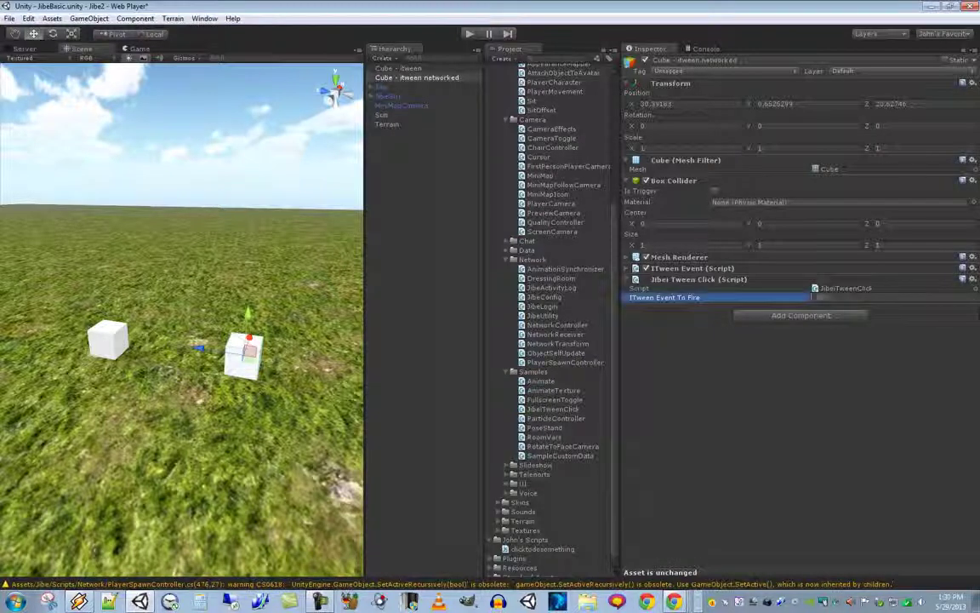
left_click(842, 297)
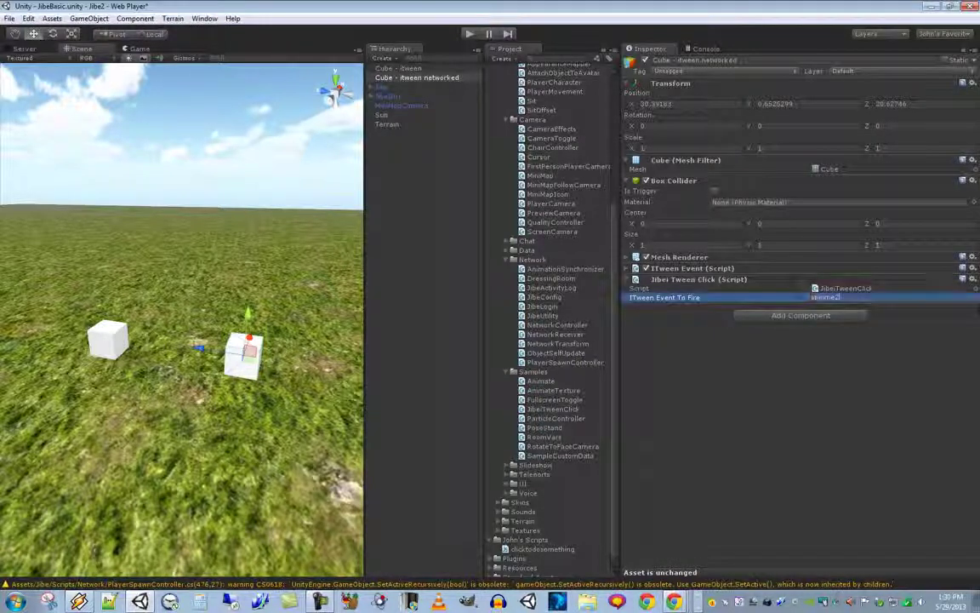
left_click(9, 18)
left_click(31, 72)
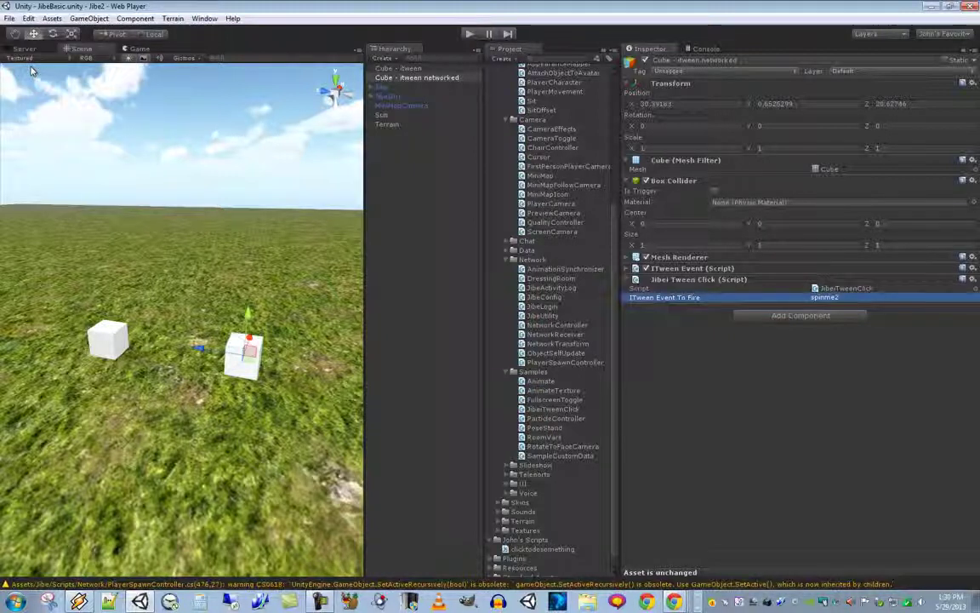
- Run the scene, enter the world, walk the avatar to the cubes to test the click rotation, and stop play mode
left_click(470, 34)
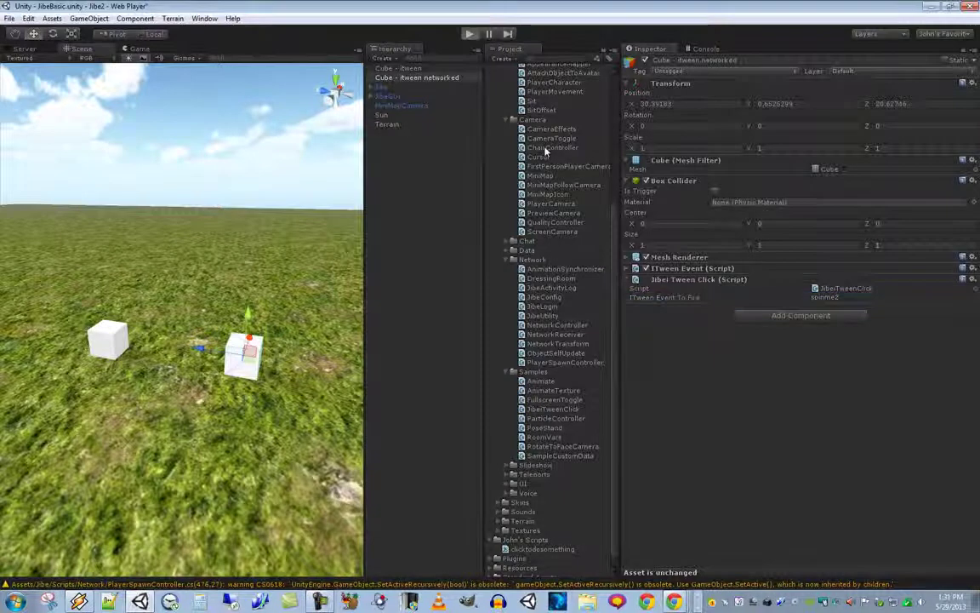
left_click(32, 274)
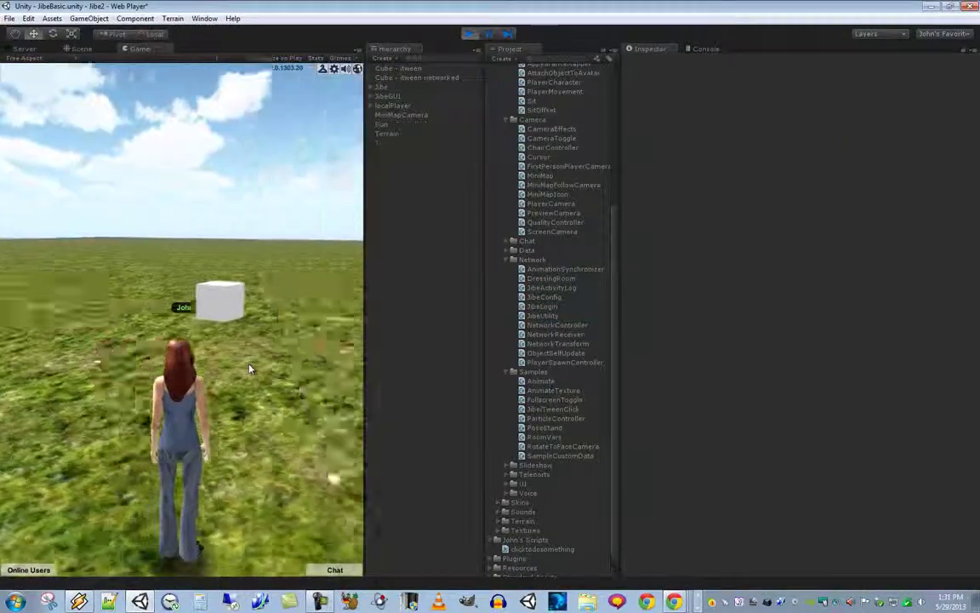
key("w")
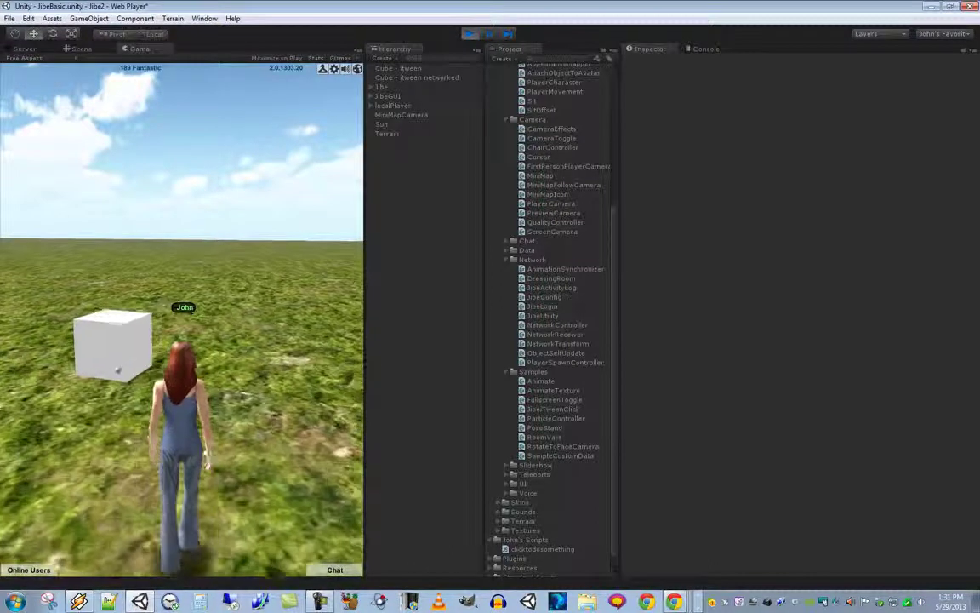
key("w")
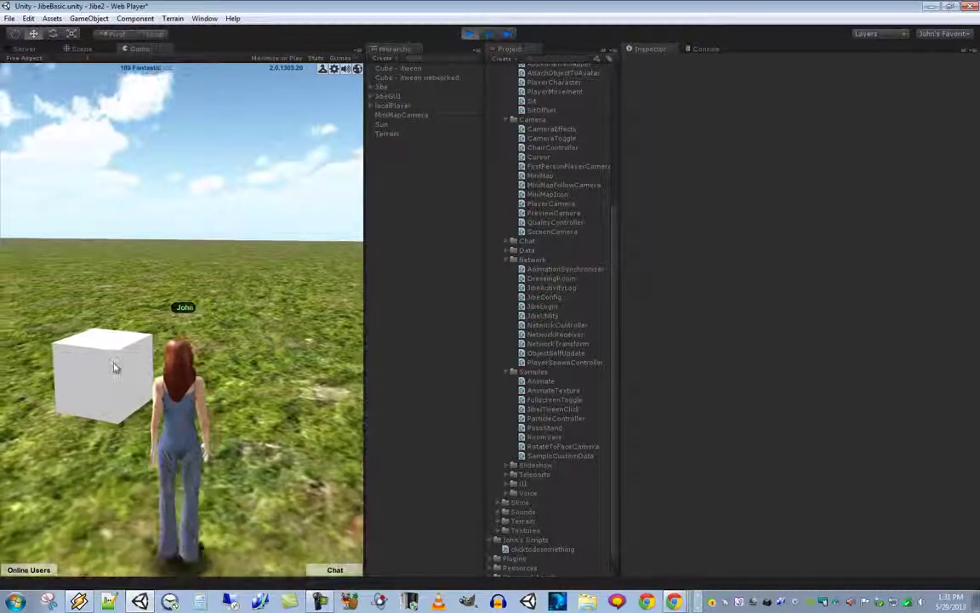
left_click(114, 368)
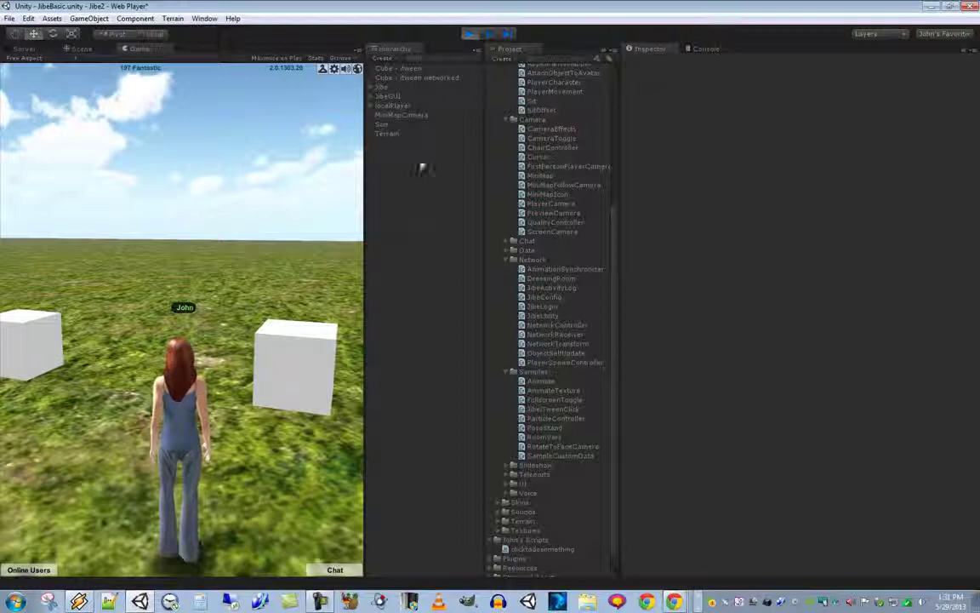
left_click(469, 34)
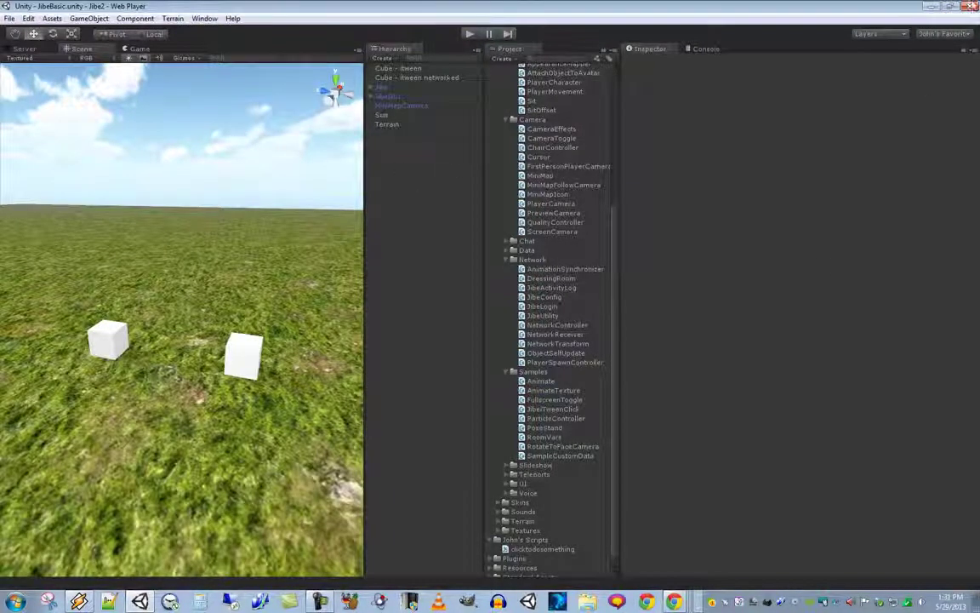
- Switch to the ReactionGrid Chrome window, open pathfinder.jibemix.com/jibe/wut.html, enter an avatar name and start the world
mouse_move(681, 606)
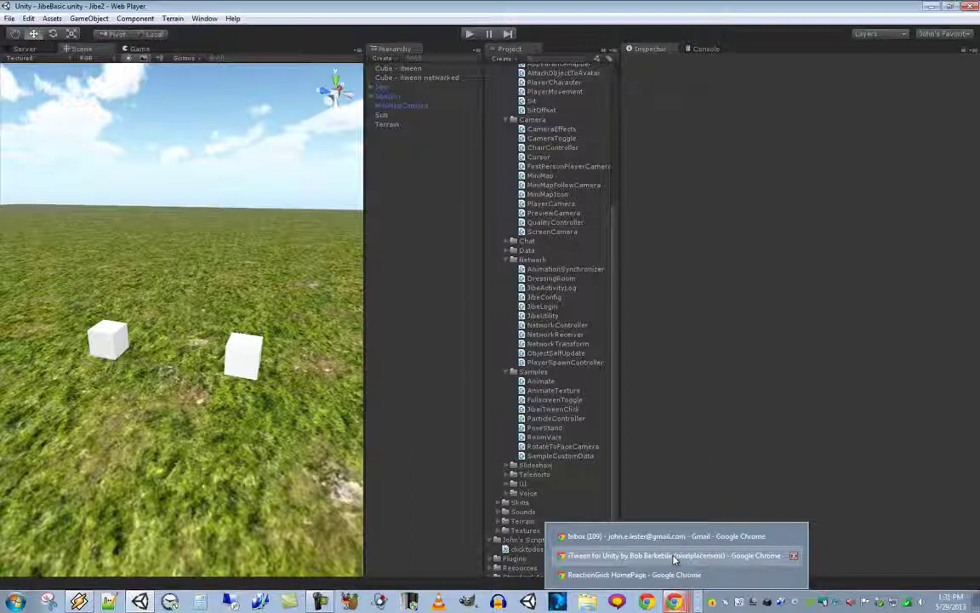
left_click(675, 557)
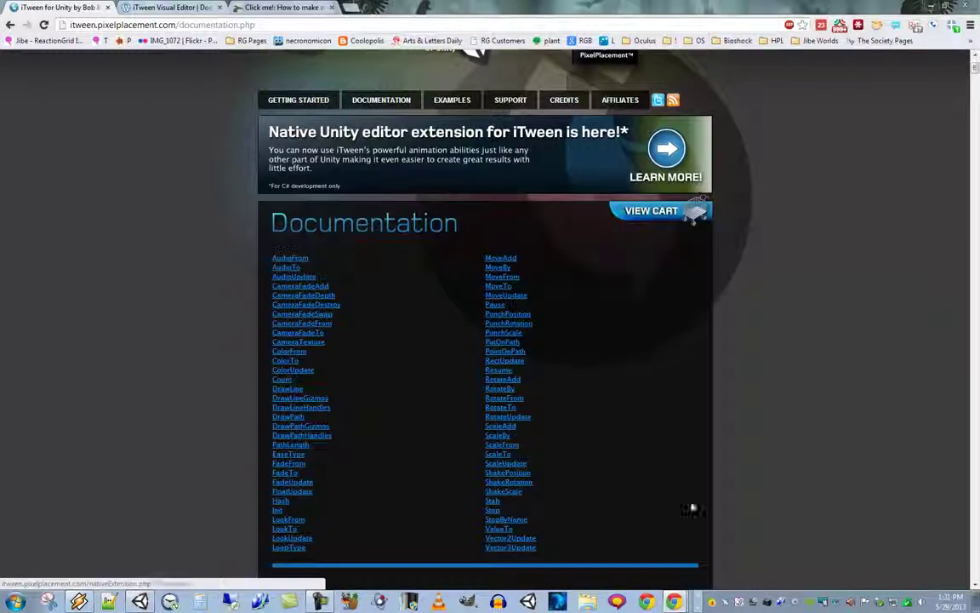
left_click(659, 577)
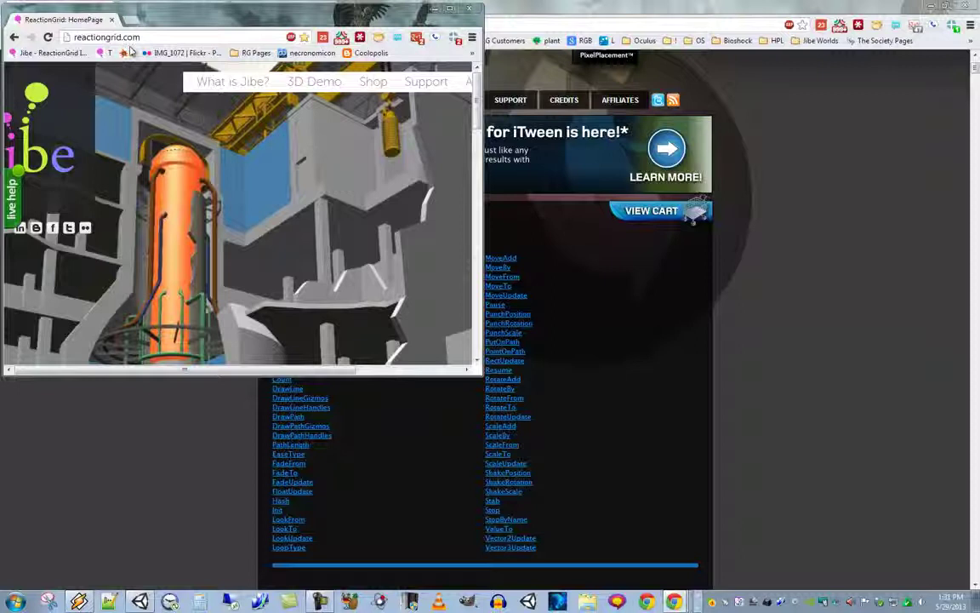
left_click(36, 53)
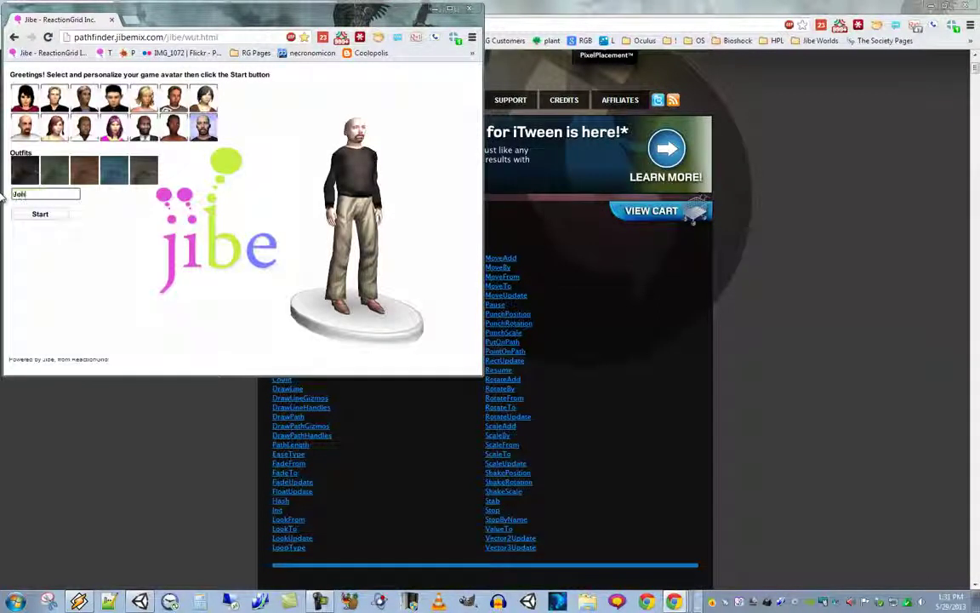
type("hrome")
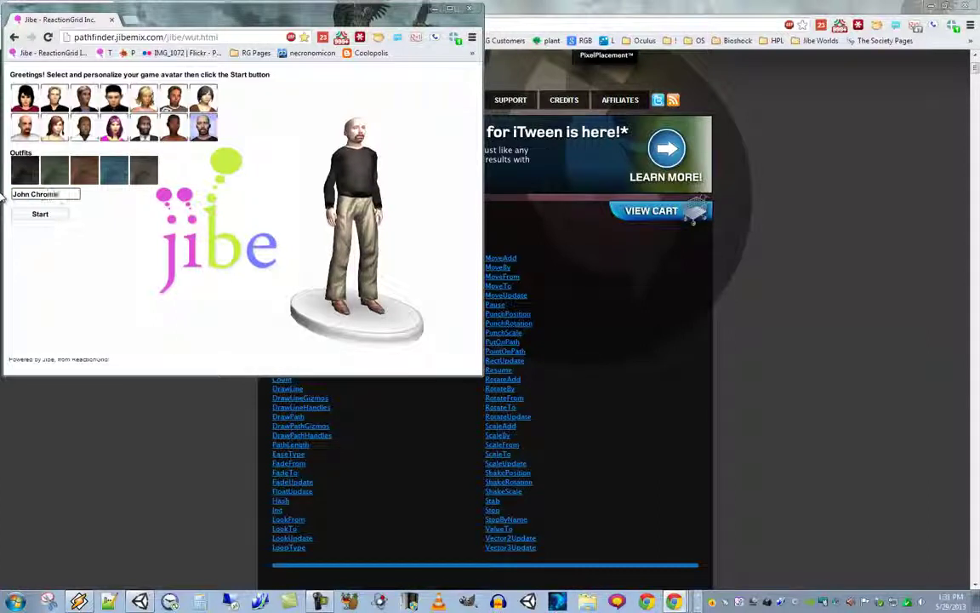
left_click(32, 215)
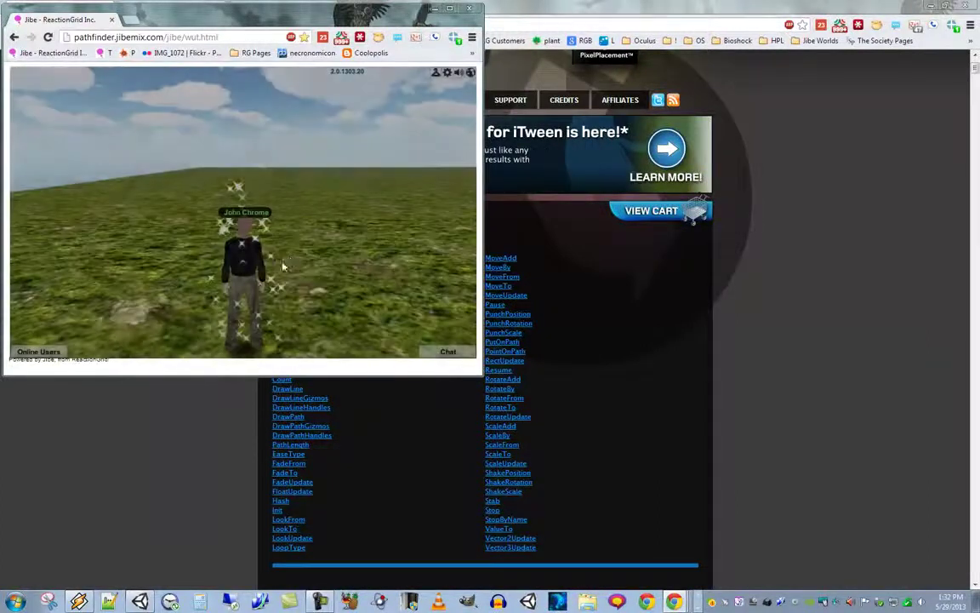
- Walk the Chrome avatar across the grass until it stands between the two white cubes
key("Up")
key("Right")
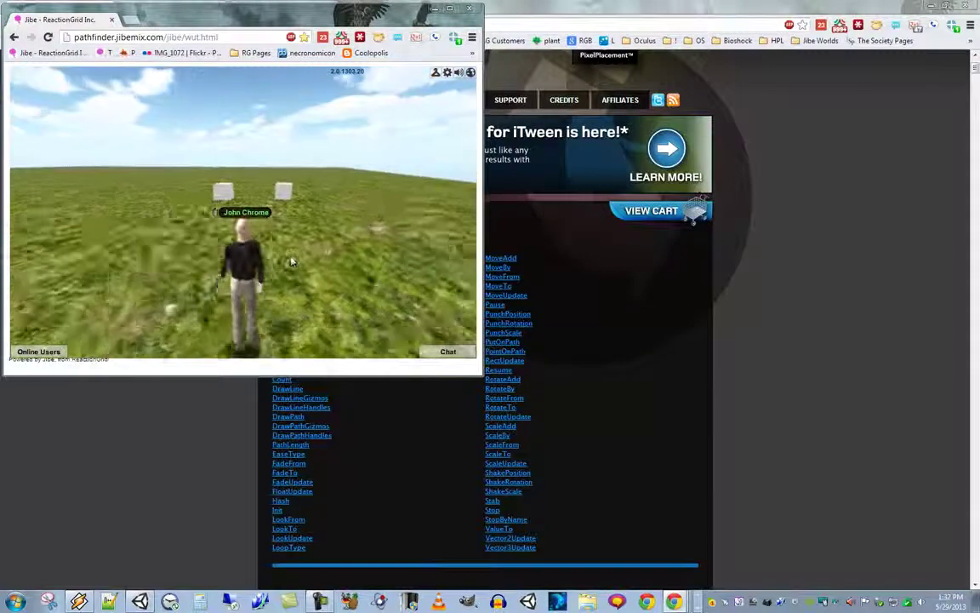
key("Left")
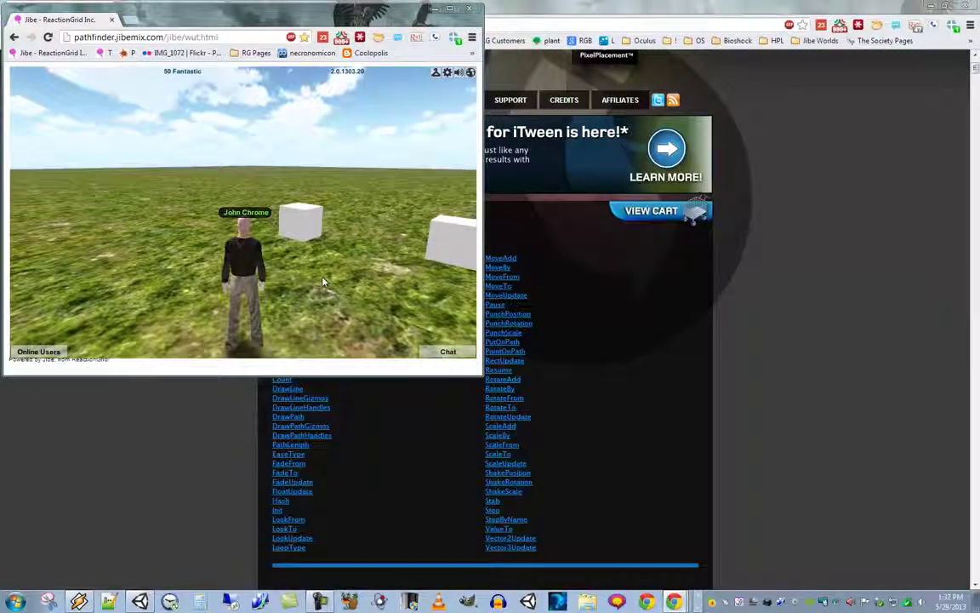
key("Right")
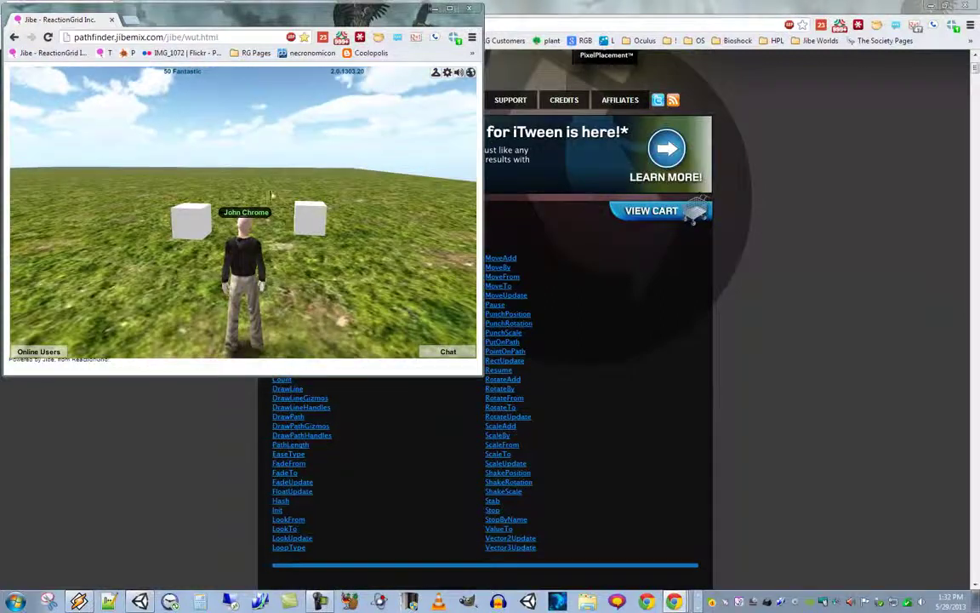
key("Down")
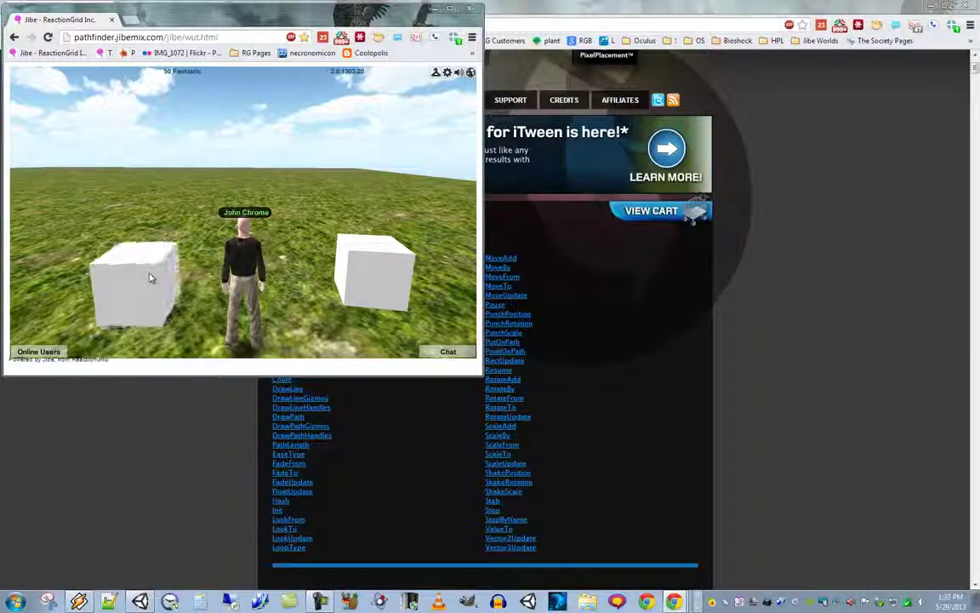
- Test the click rotation on both cubes in the Chrome world, and back the avatar off so both stay in view
key("Down")
key("Up")
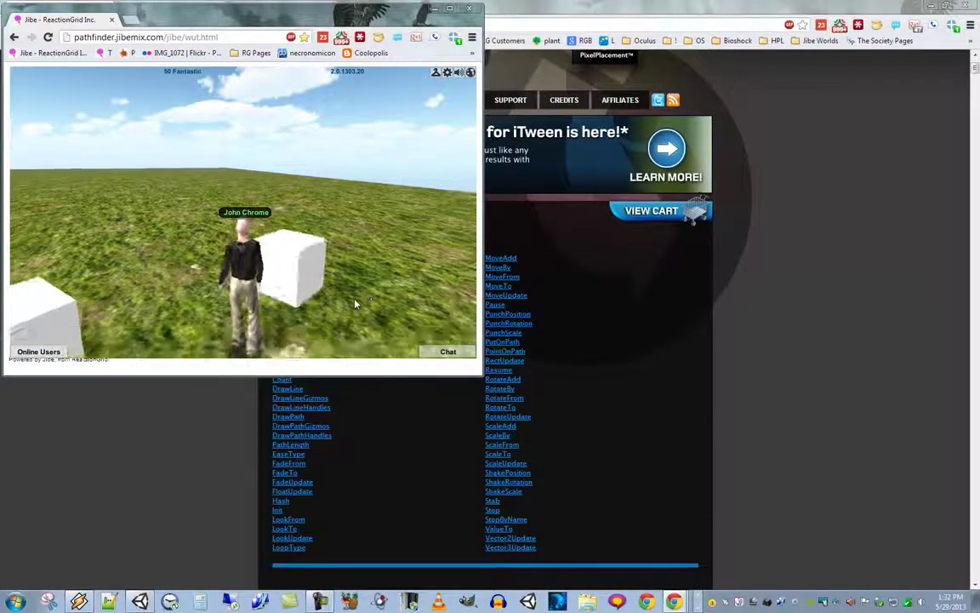
key("Down")
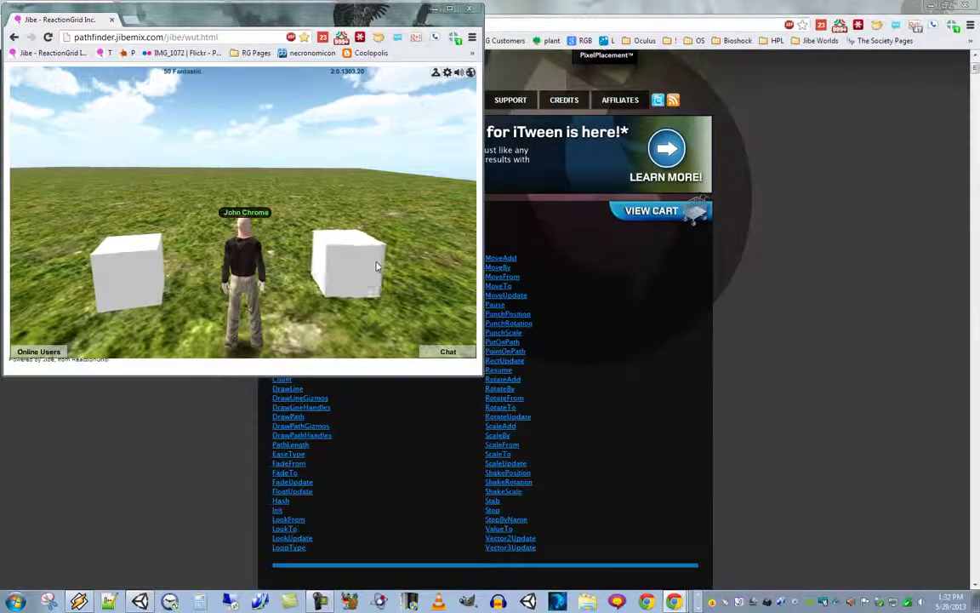
key("Up")
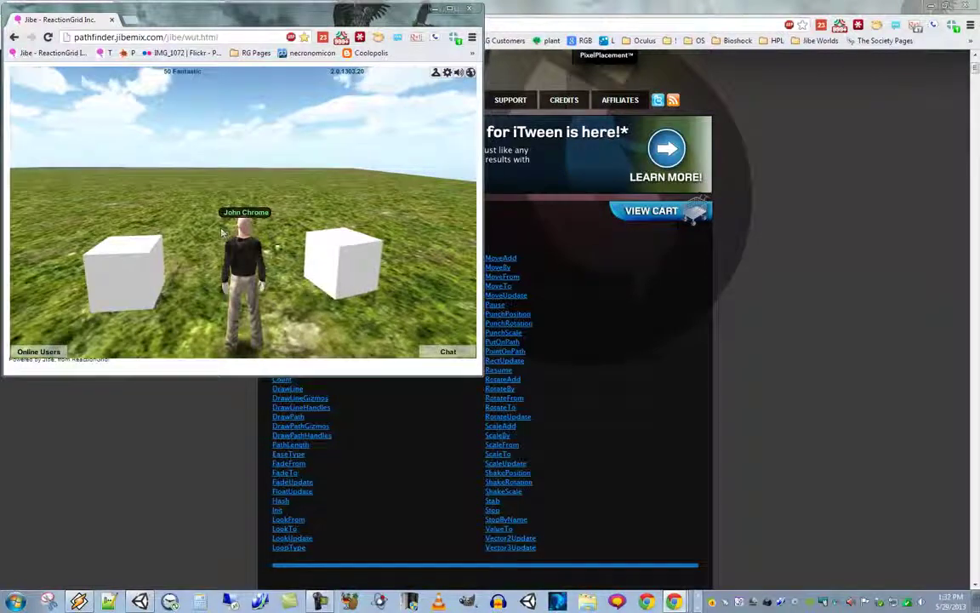
left_click(303, 258)
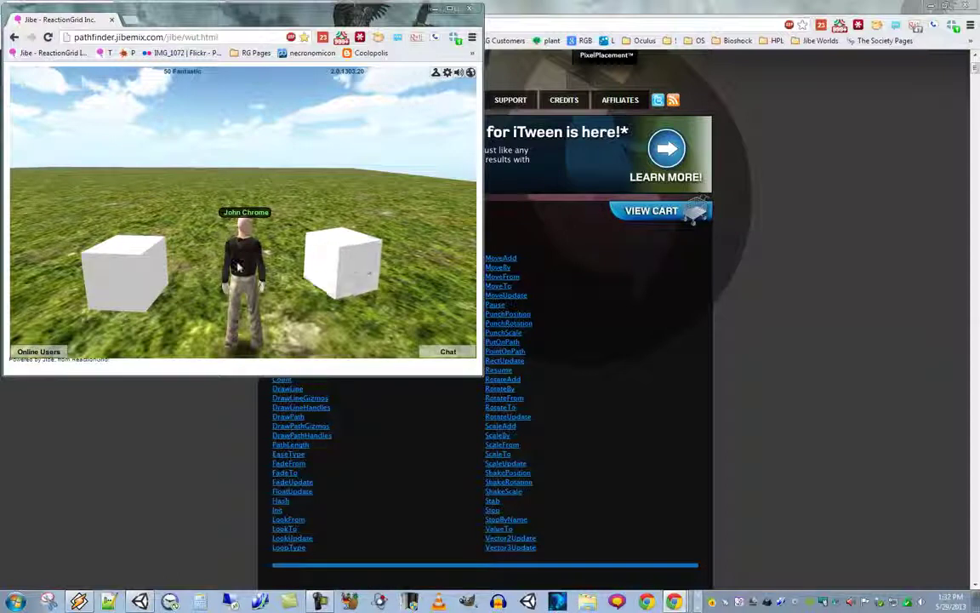
key("Left")
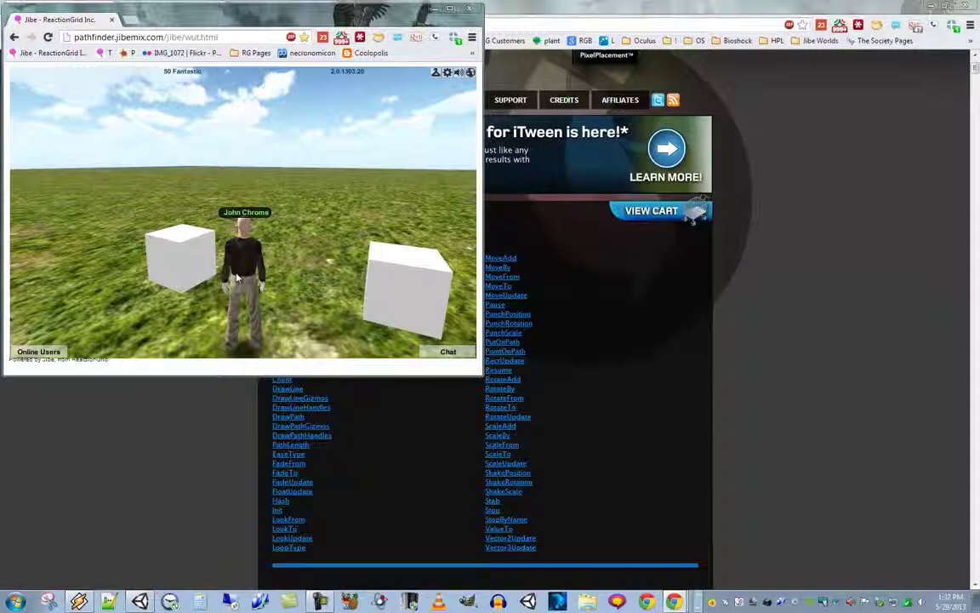
key("Right")
key("Down")
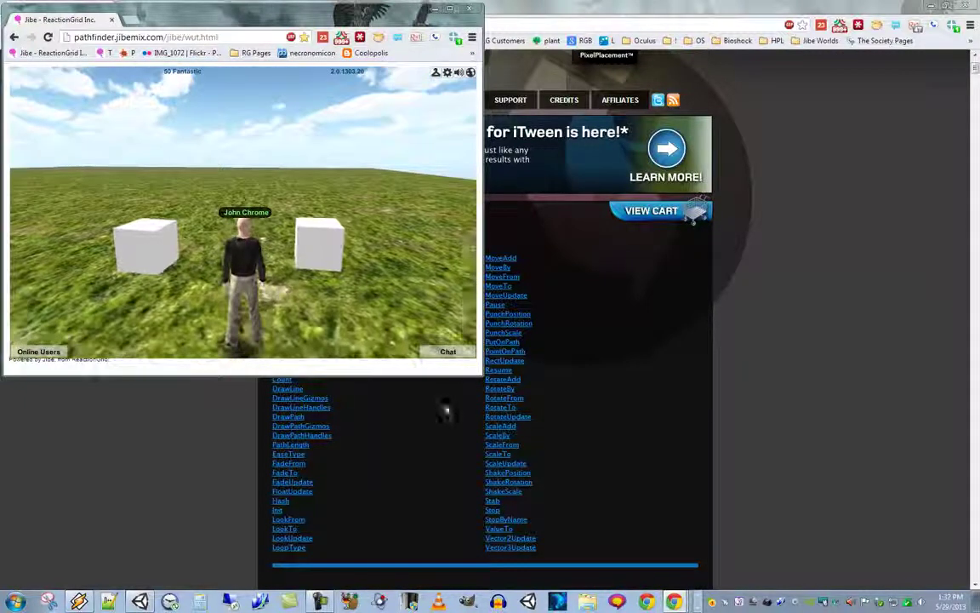
- Open the same Jibe world in Firefox, enter a second avatar name, choose the grey-shirt-and-jeans avatar and start the world
left_click(696, 600)
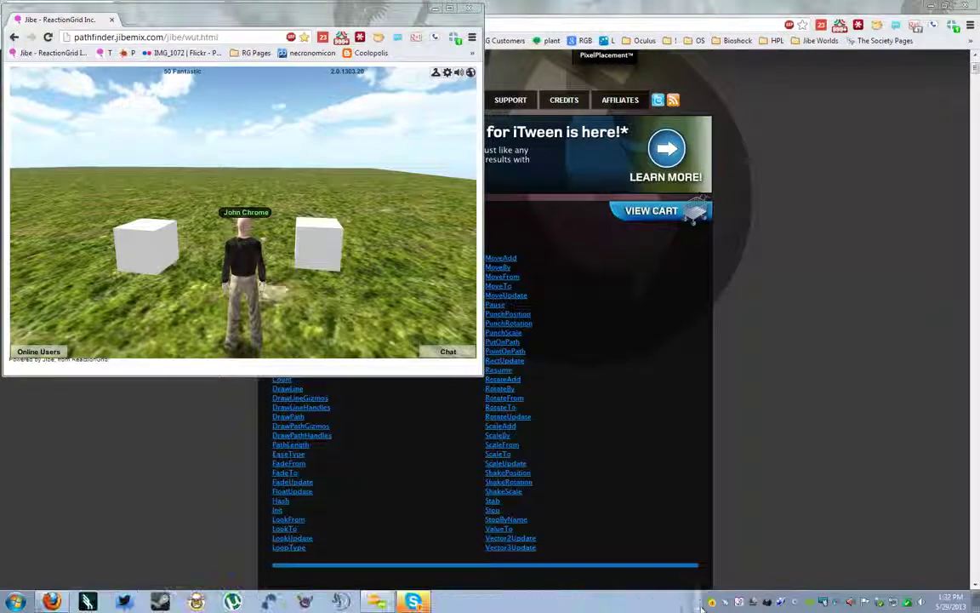
left_click(56, 603)
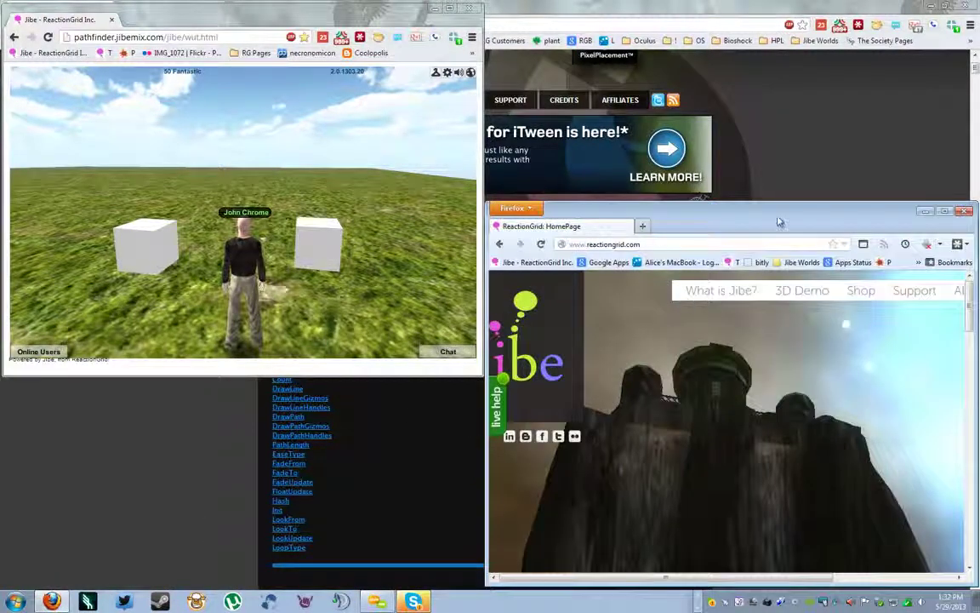
left_click(668, 262)
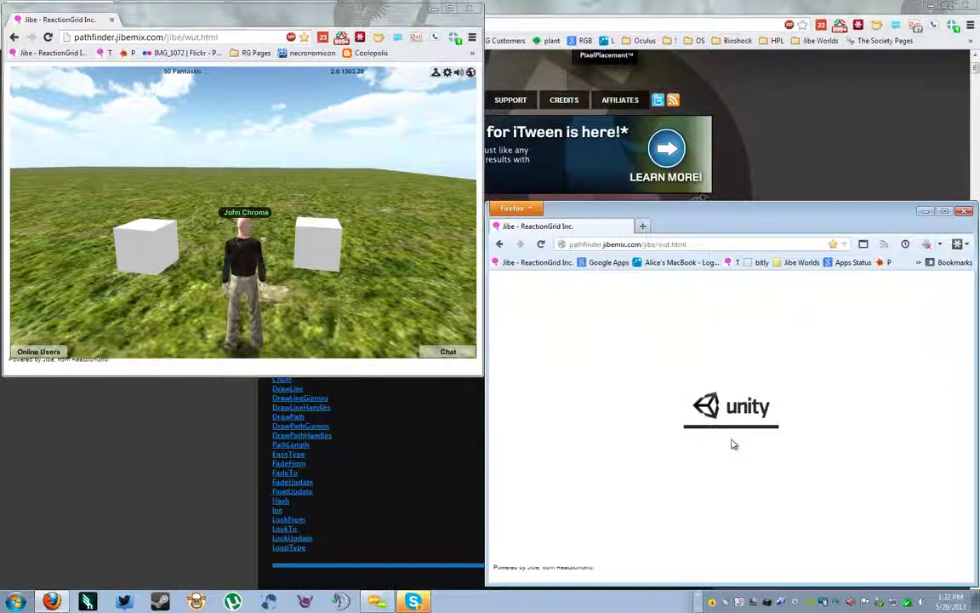
type("John Firefox")
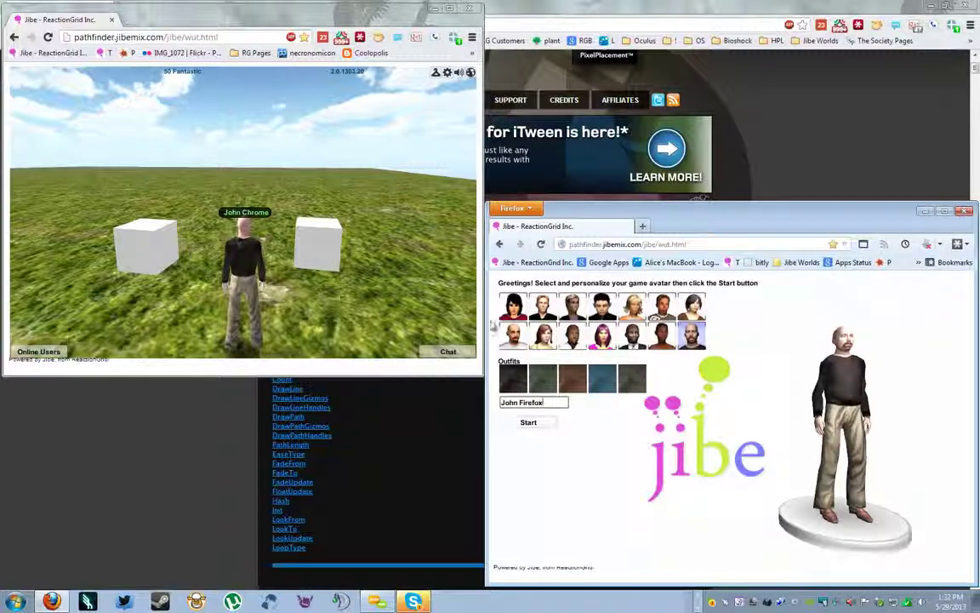
left_click(574, 337)
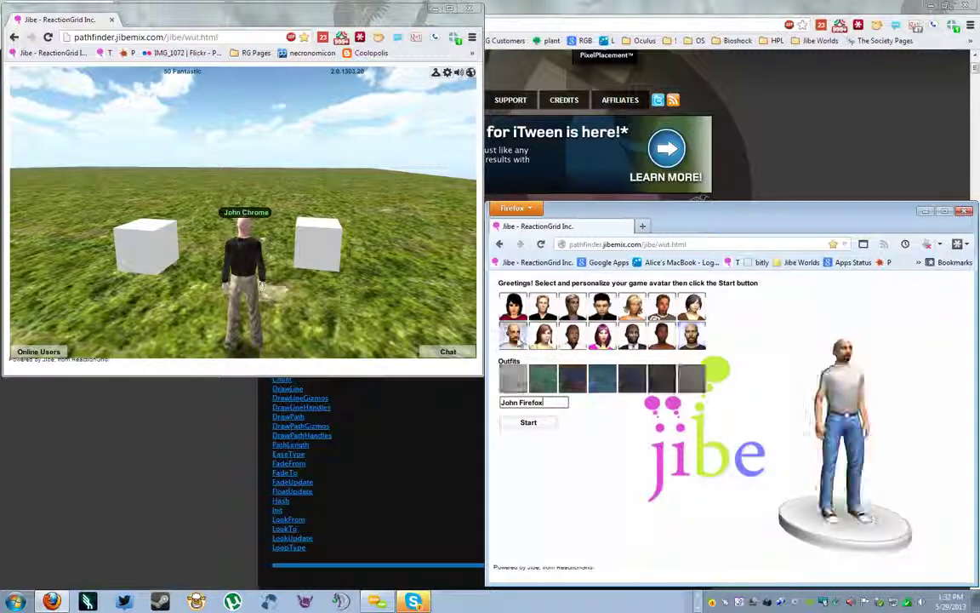
left_click(526, 423)
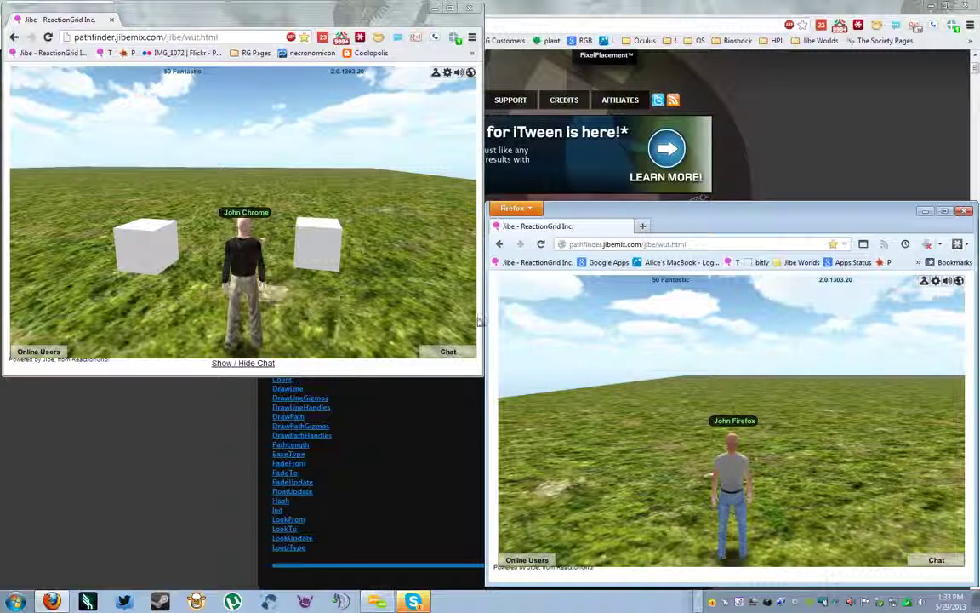
- Walk the Firefox avatar across the grass until it stands beside the Chrome avatar in front of the two white cubes
left_click(587, 244)
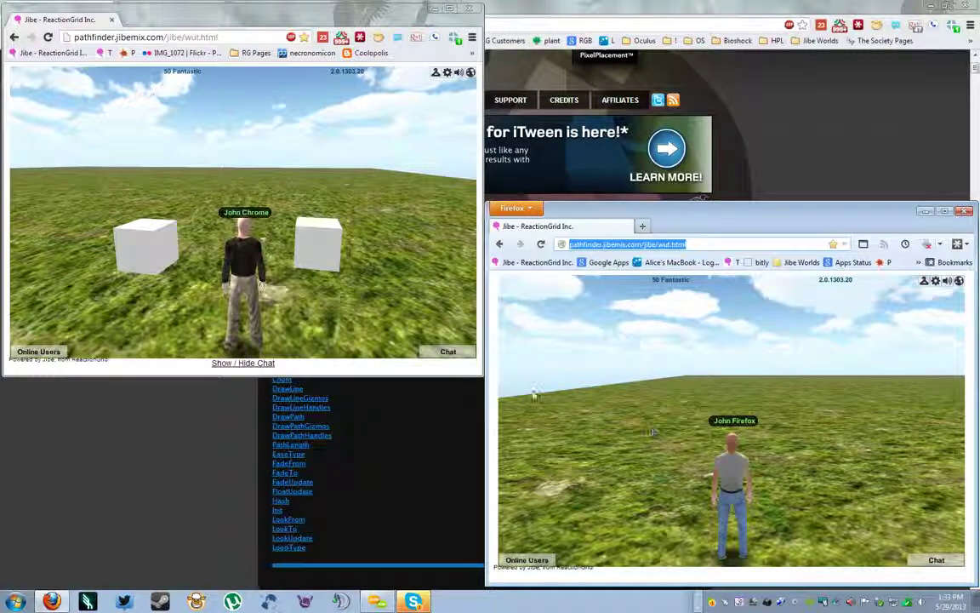
left_click(721, 460)
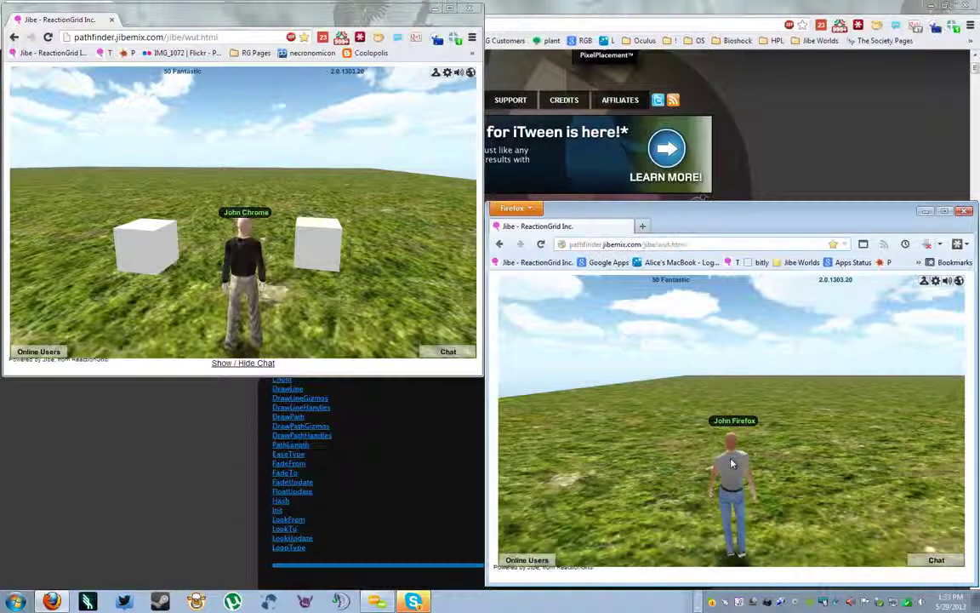
key("Right")
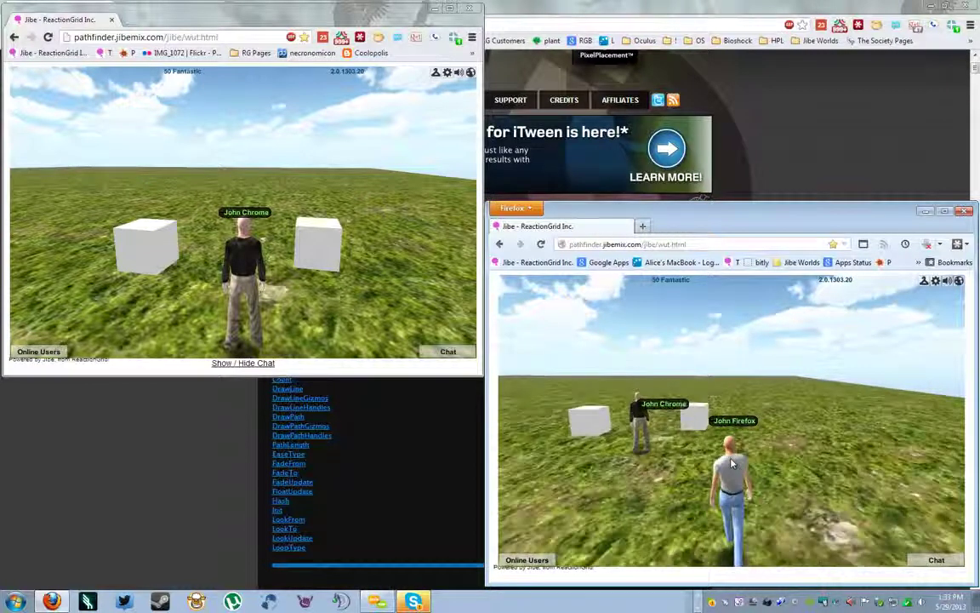
key("Up")
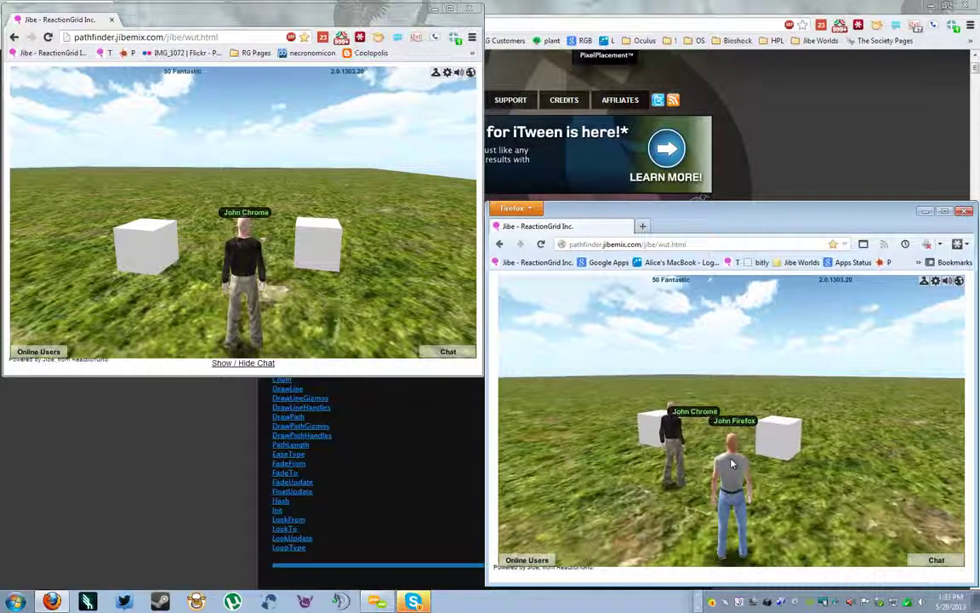
key("Up")
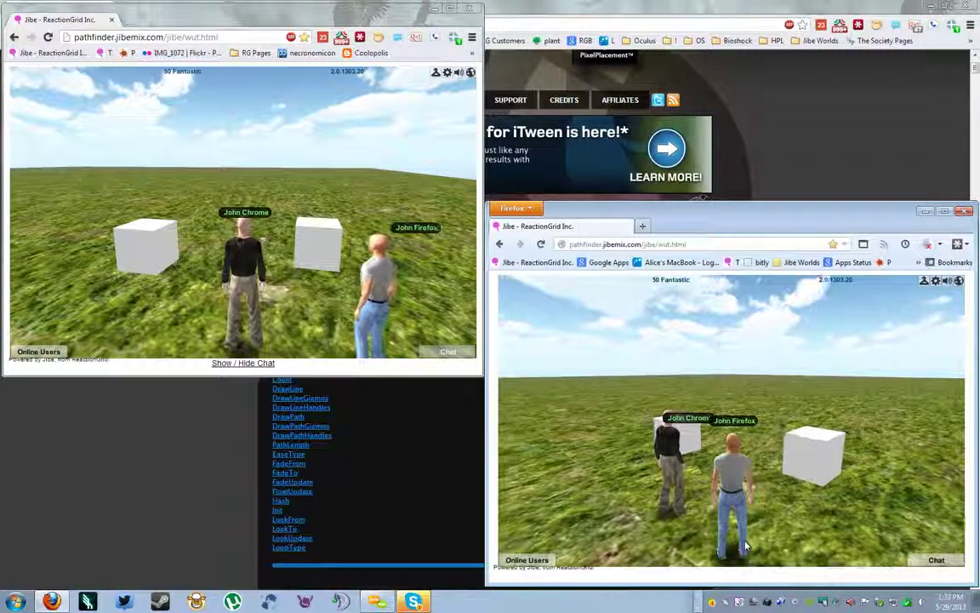
key("Up")
- Open the chat in the Firefox world and send the public message "talkin to myself"
left_click(960, 562)
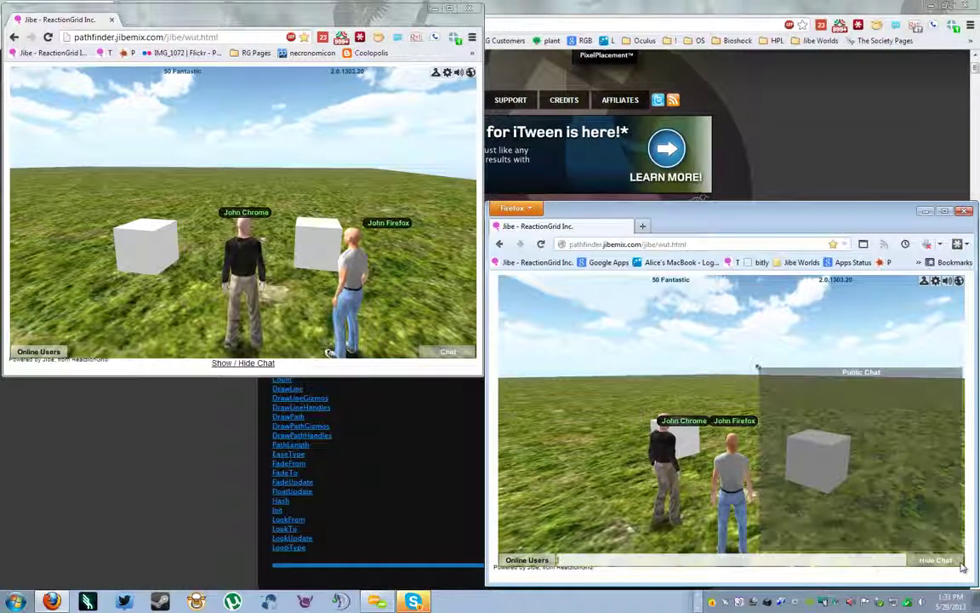
type("hn Firefox: t")
type("alkin to ")
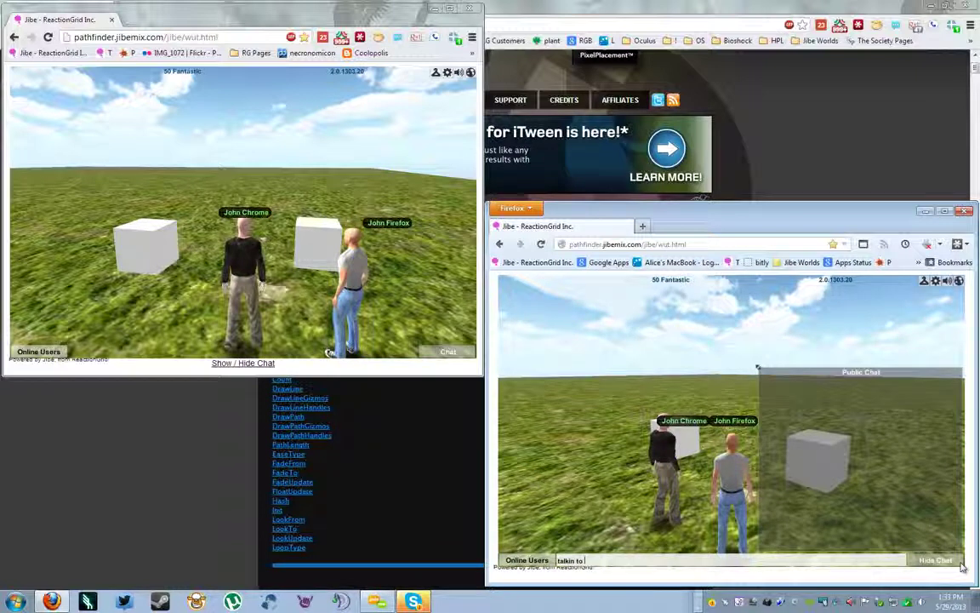
type("myself")
key("Return")
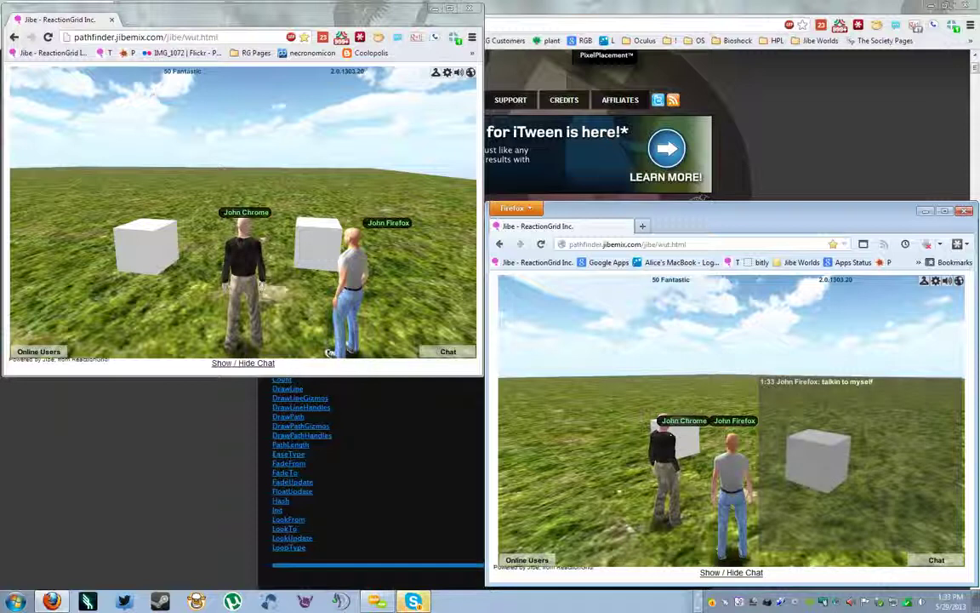
- Test the cubes' click rotation from both the Firefox world and the Chrome world, comparing the two views
left_click_drag(681, 443, 705, 508)
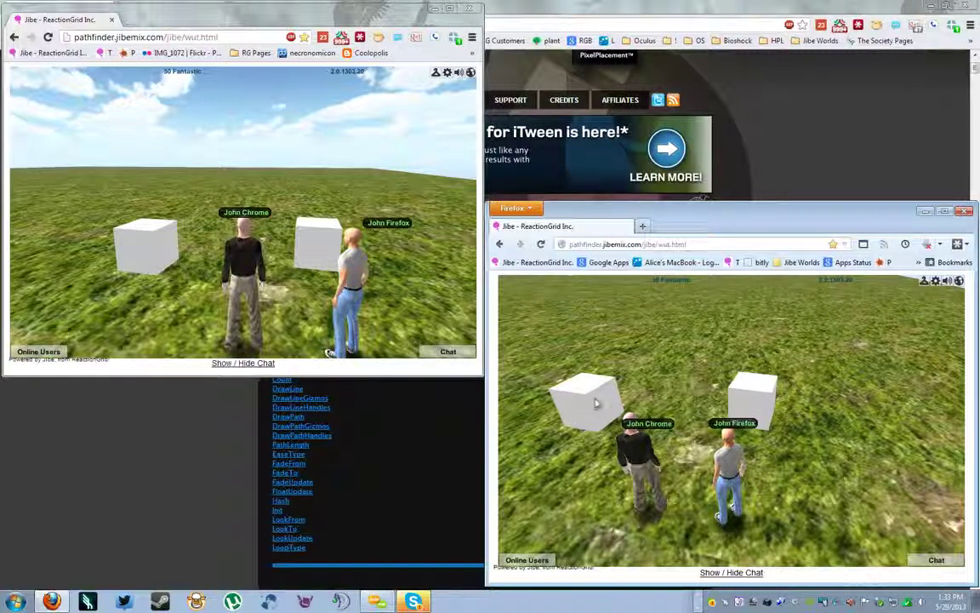
left_click_drag(597, 403, 616, 407)
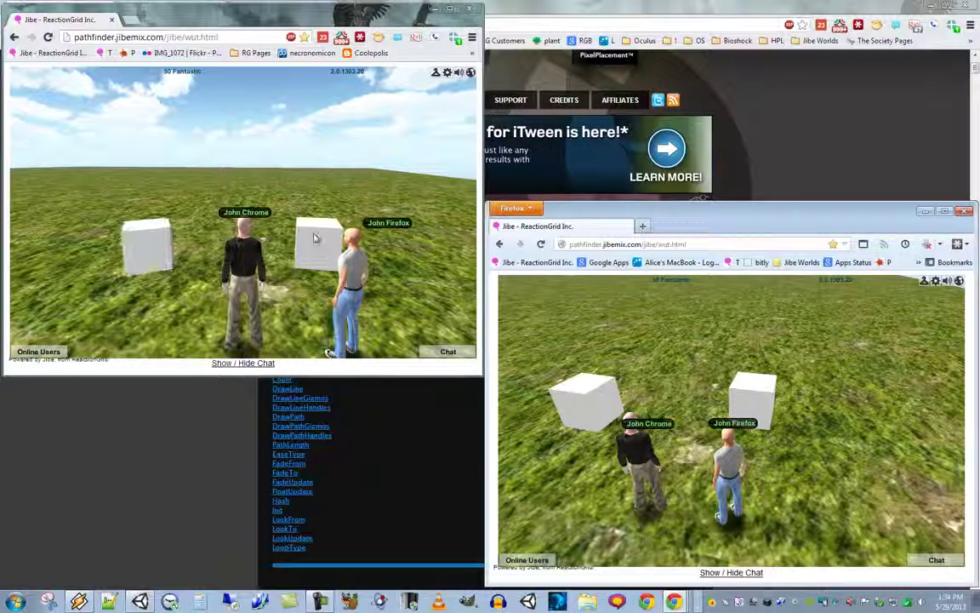
left_click(314, 238)
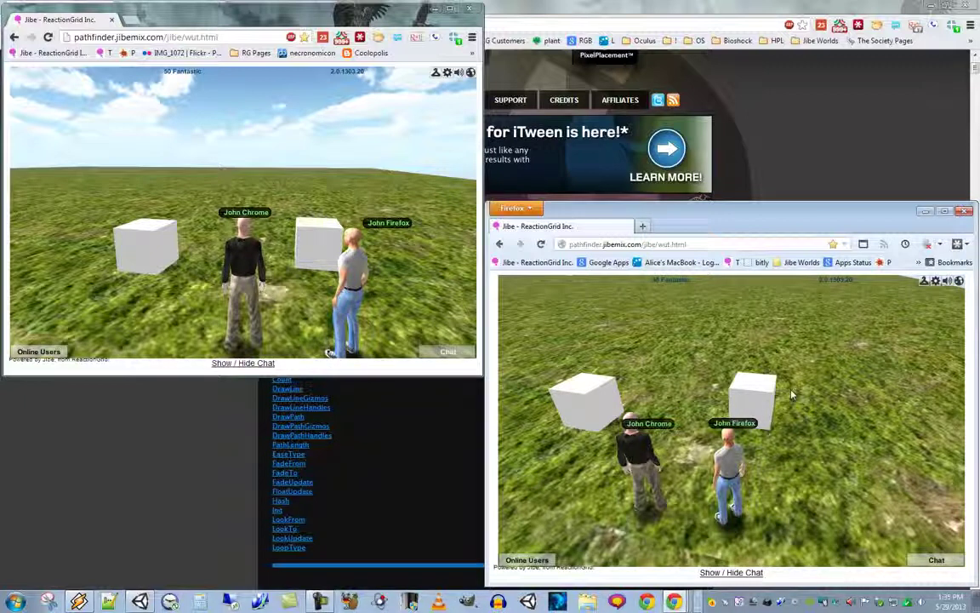
- Walk the Chrome avatar around near the Firefox avatar, ending with both cubes in view
left_click_drag(214, 239, 244, 271)
key("Up")
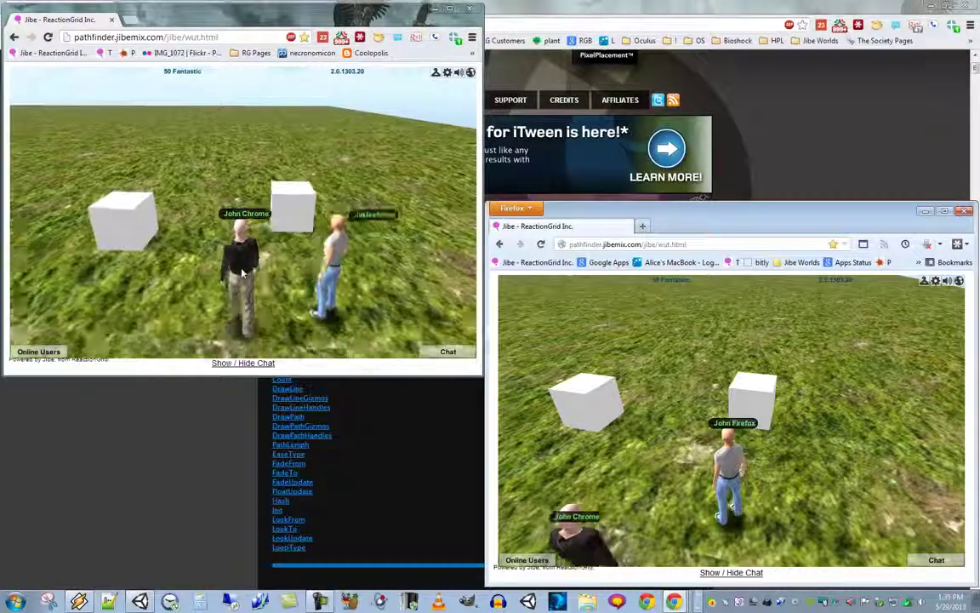
key("Down")
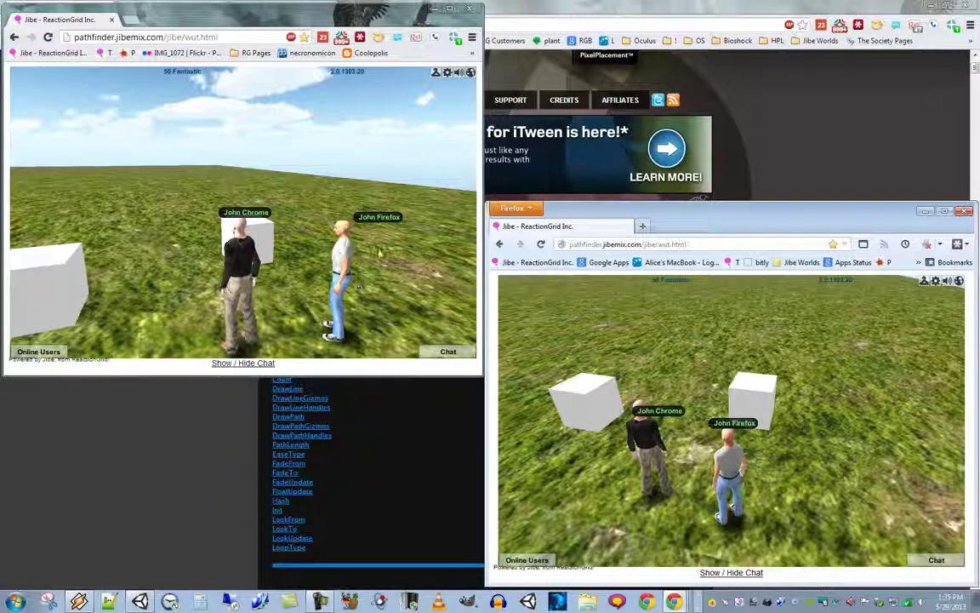
left_click_drag(382, 255, 81, 178)
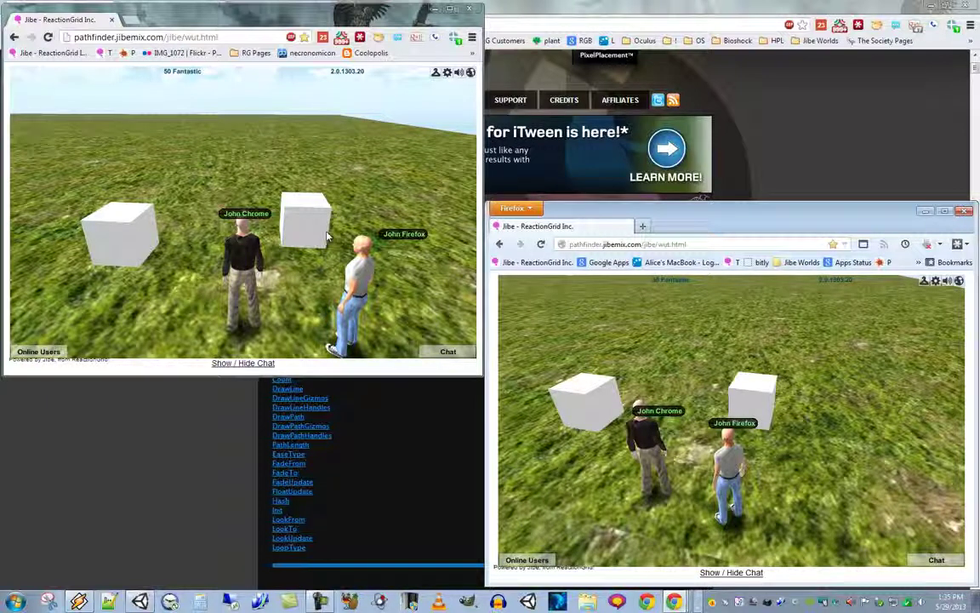
- Switch to Unity and add a second iTweenEvent component to the Cube - itween object
left_click(399, 418)
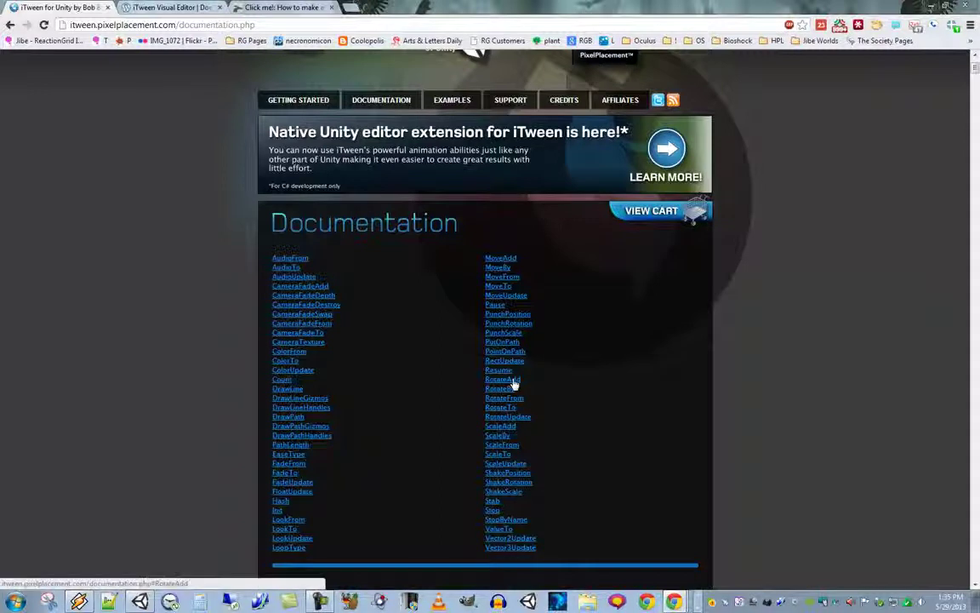
left_click(140, 601)
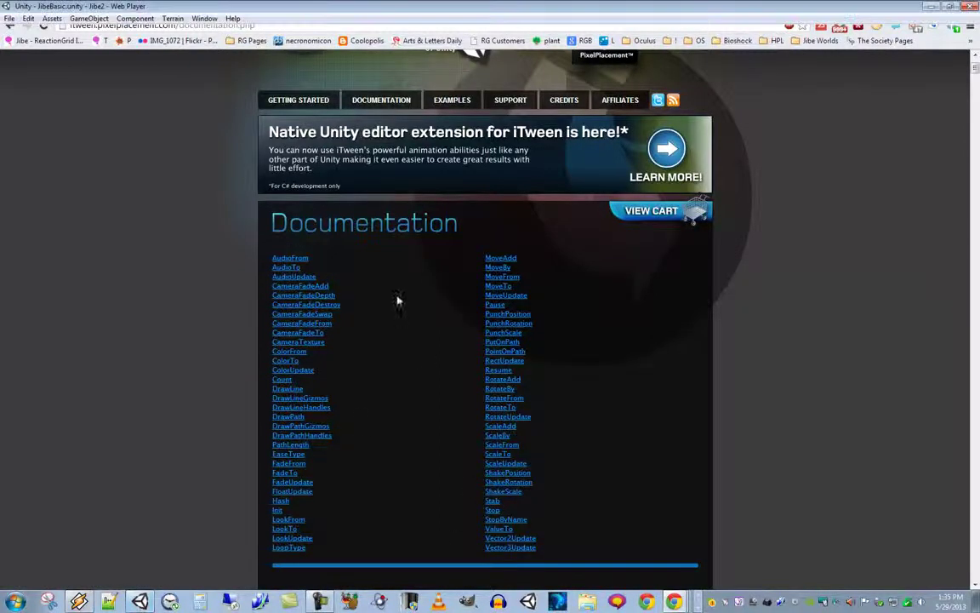
left_click(106, 336)
right_click_drag(173, 366, 238, 375)
key("w")
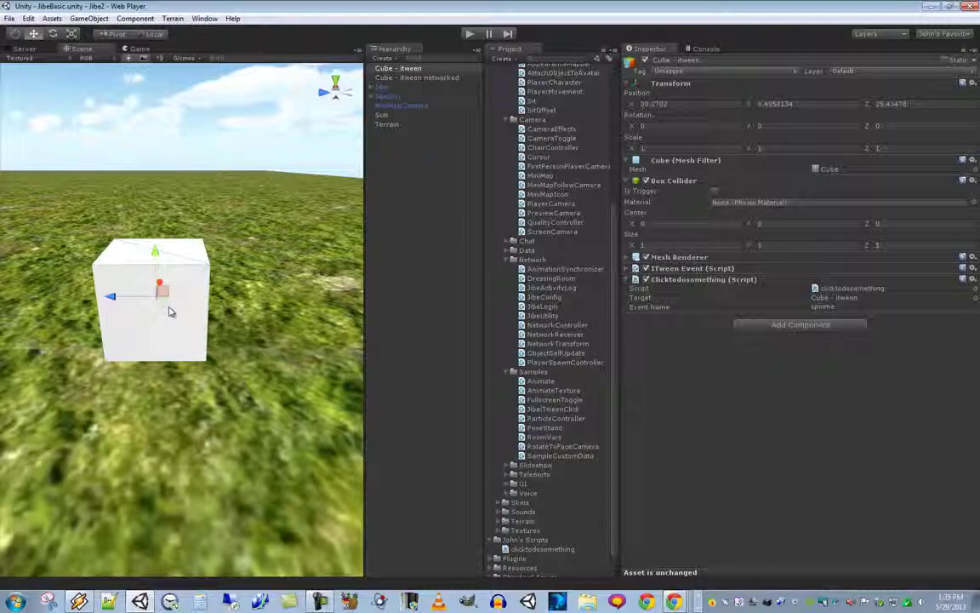
left_click(141, 20)
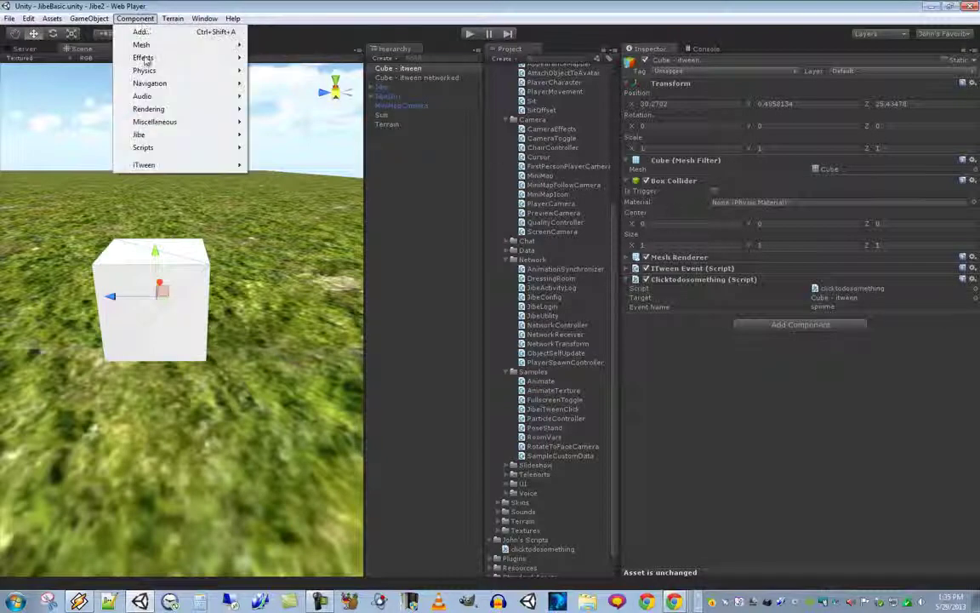
mouse_move(145, 164)
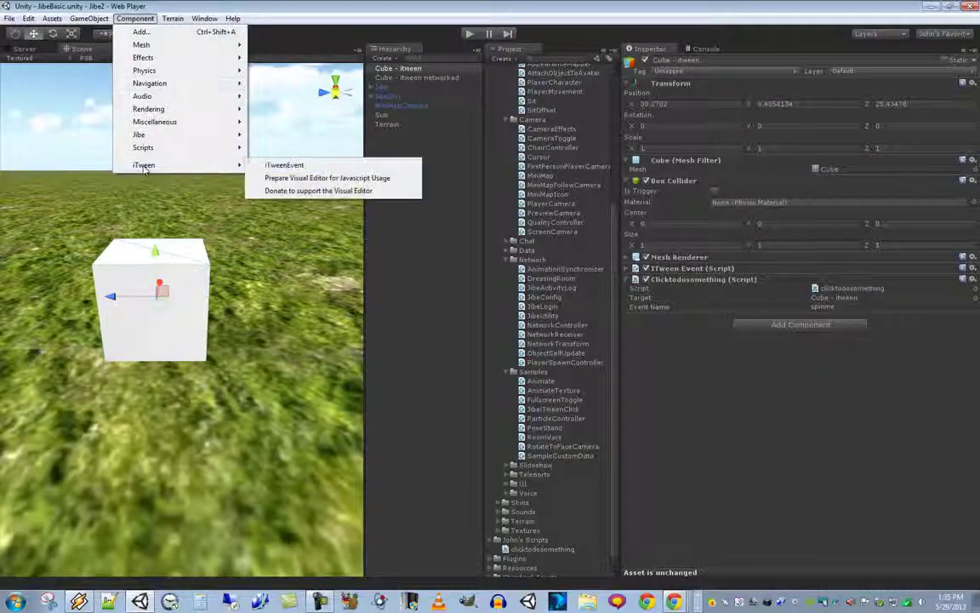
left_click(280, 166)
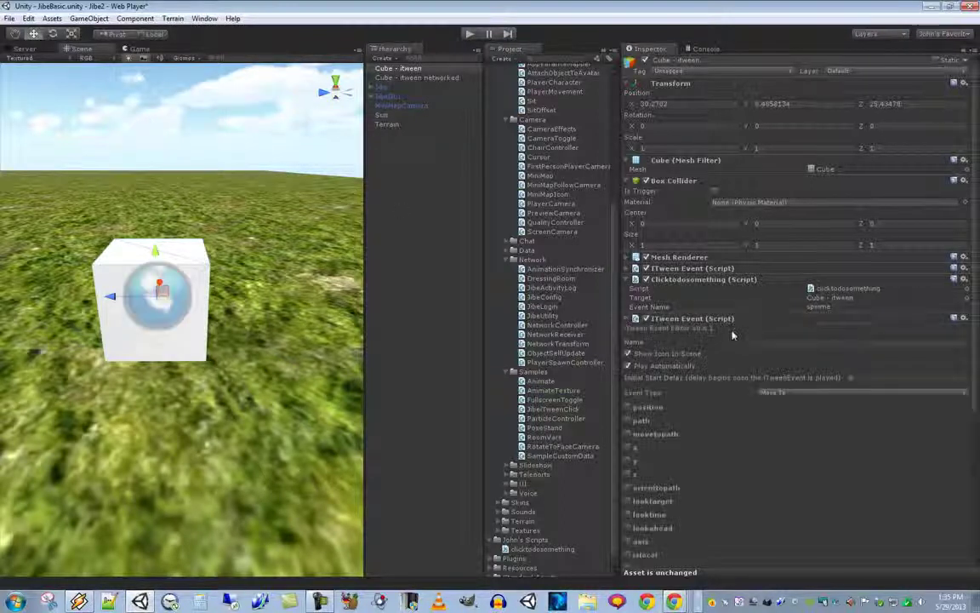
- Name the new iTween event blush, turn off Play Automatically, set its type to Color To and enable r with 250
left_click(779, 341)
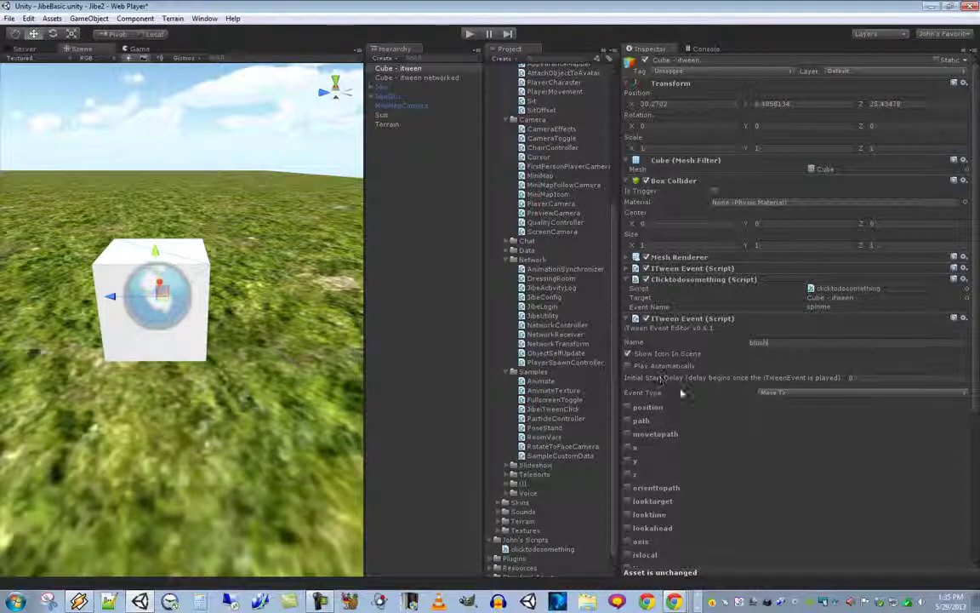
left_click(794, 393)
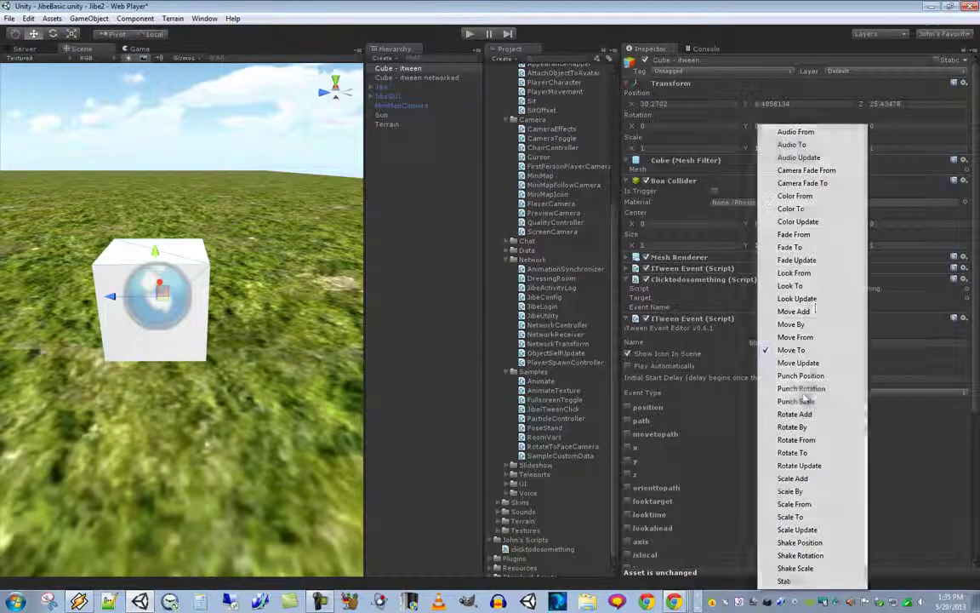
left_click(792, 208)
scroll(642, 401, "down", 1)
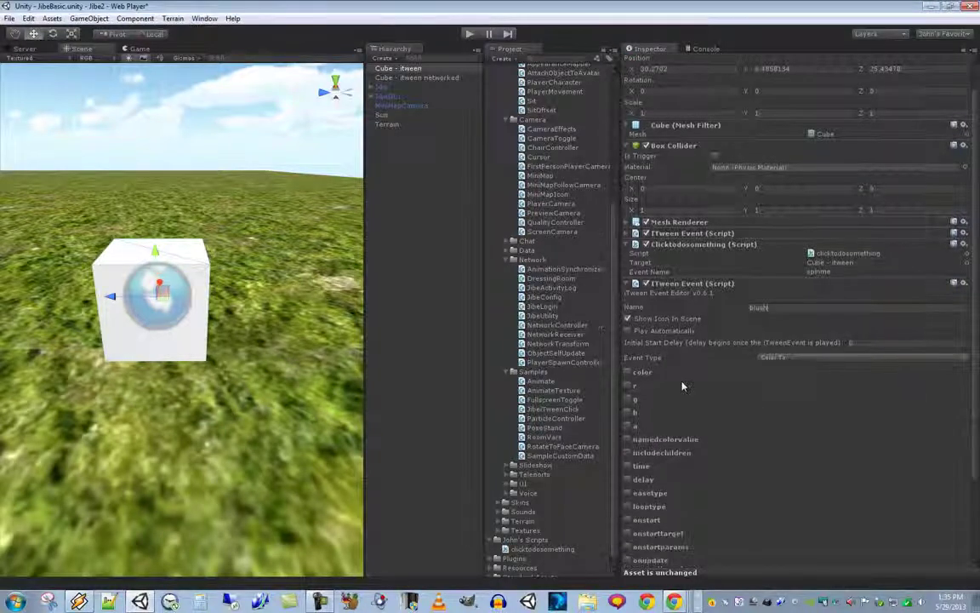
left_click(631, 388)
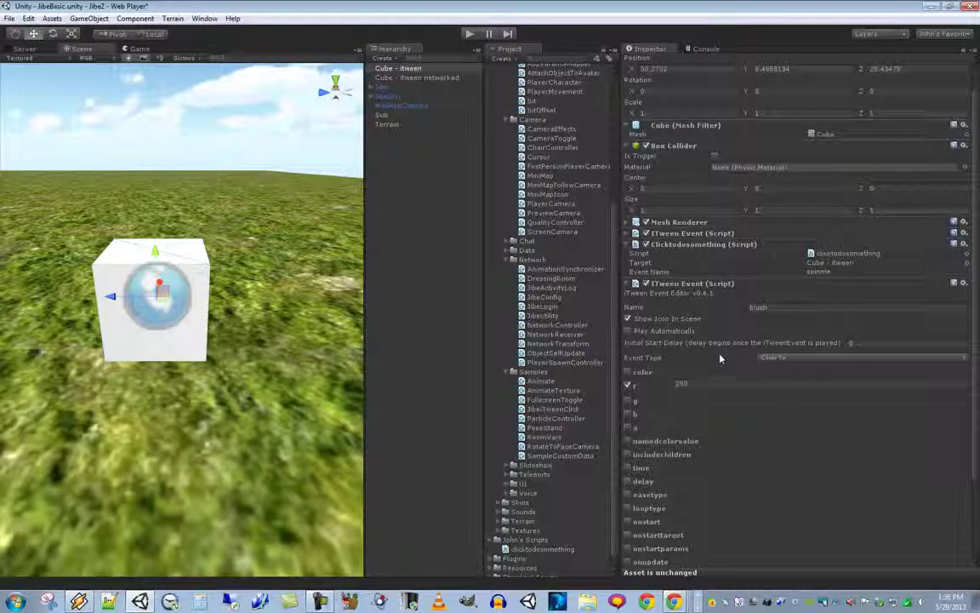
- Open the clicktodosomething script attached to the cube in Notepad++ for editing
left_click(655, 253)
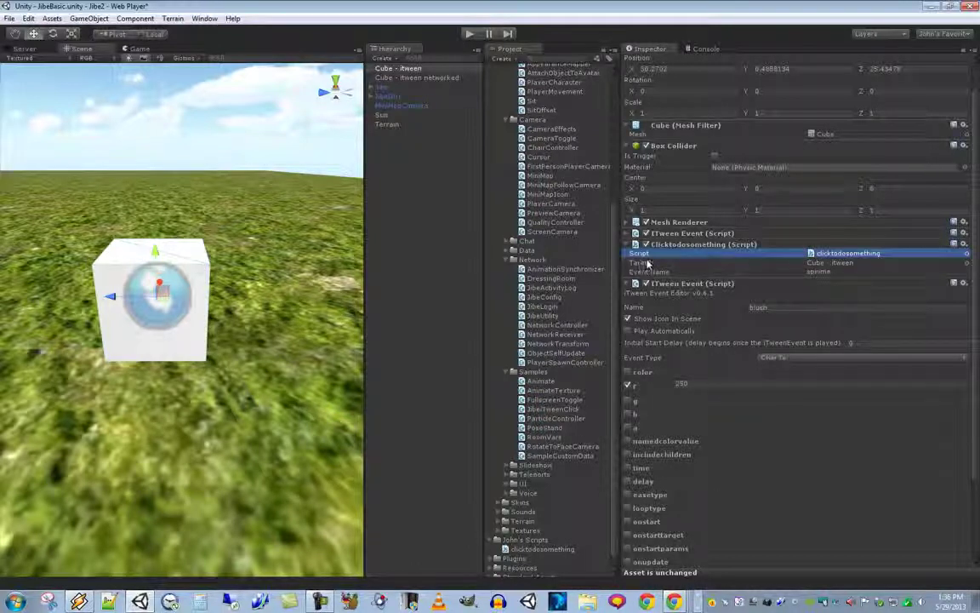
left_click(692, 246)
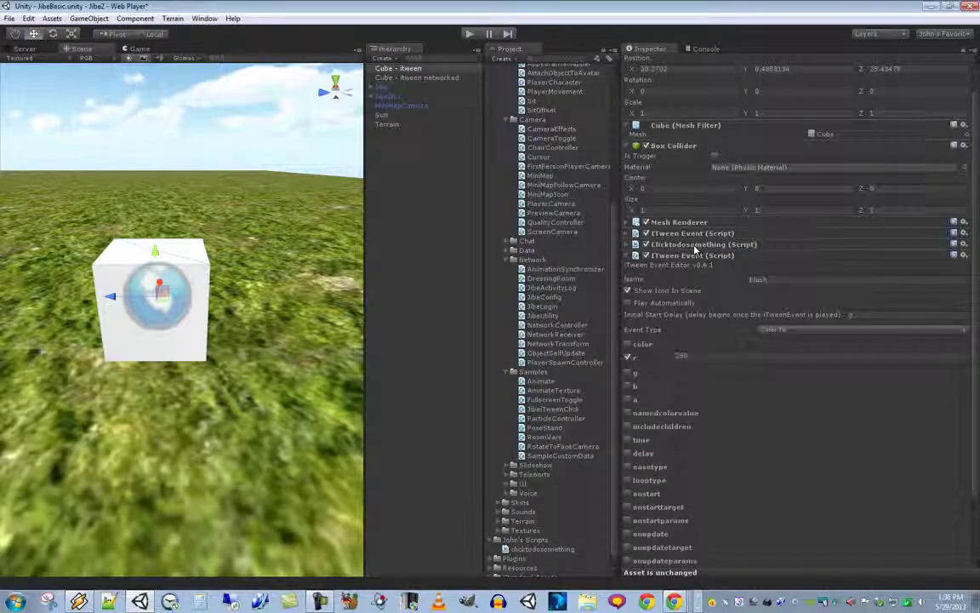
left_click(695, 245)
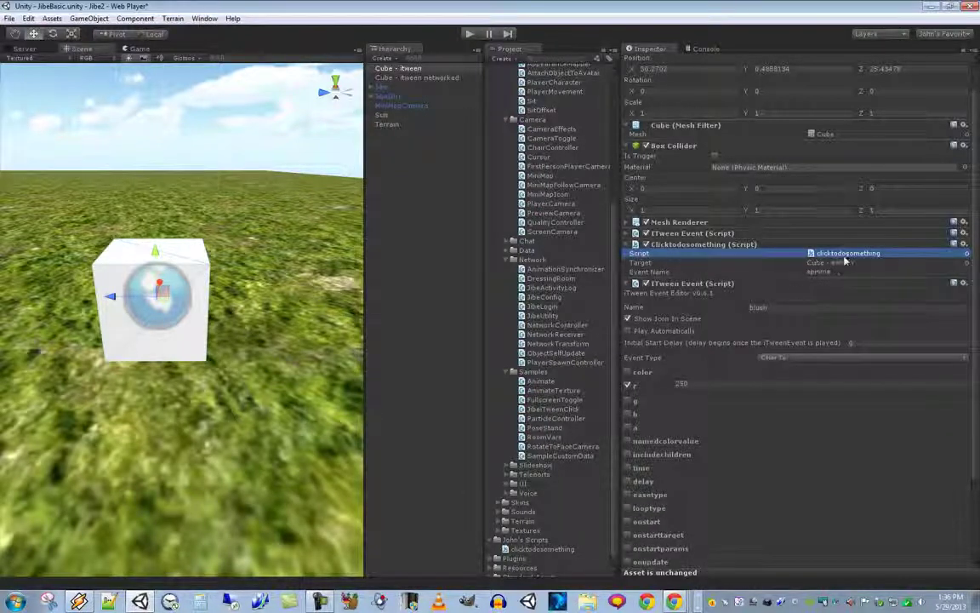
left_click(815, 254)
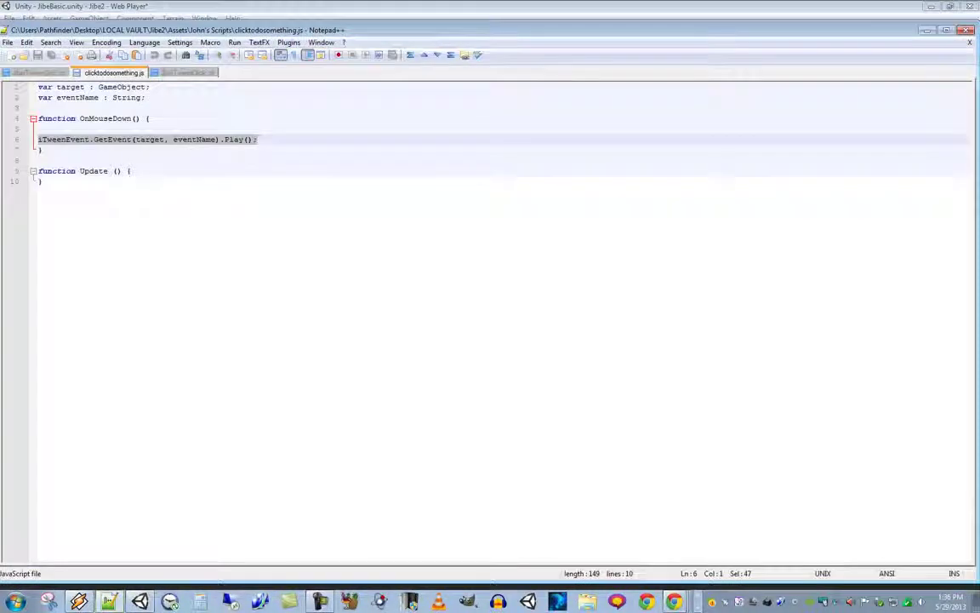
- Duplicate the iTweenEvent.GetEvent line in OnMouseDown and make the copy play eventName2
left_click_drag(275, 140, 28, 142)
key("ctrl+c")
left_click(269, 138)
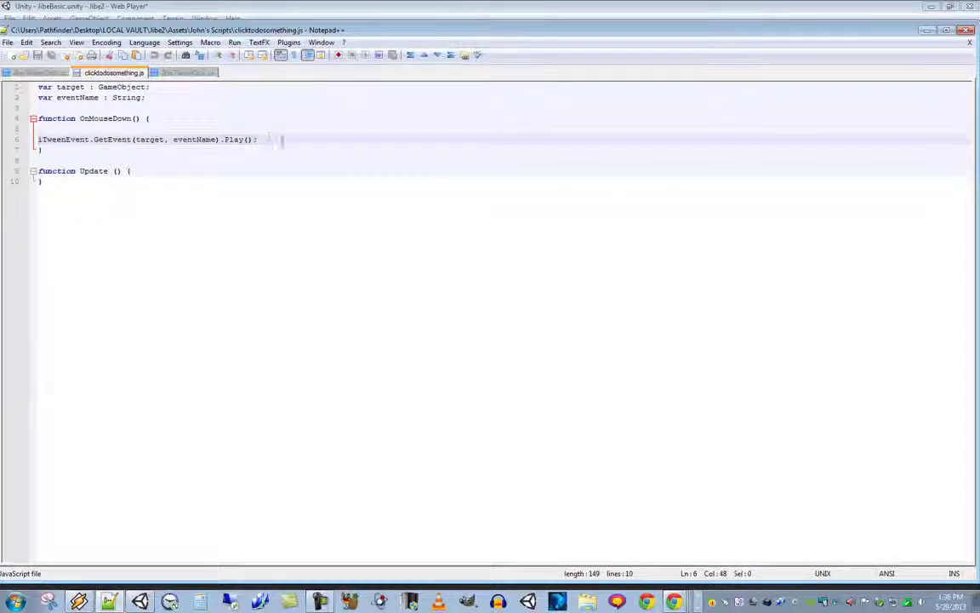
key("Return")
key("ctrl+v")
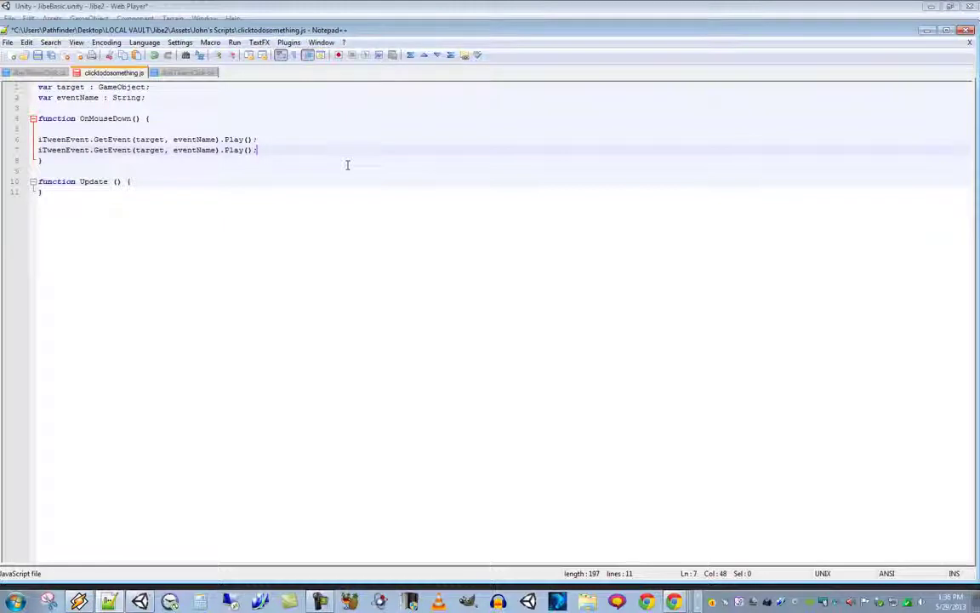
left_click(220, 150)
type("2")
- Declare the variable eventName2 : String below eventName, save the script and return to Unity
left_click_drag(153, 97, 37, 97)
key("ctrl+c")
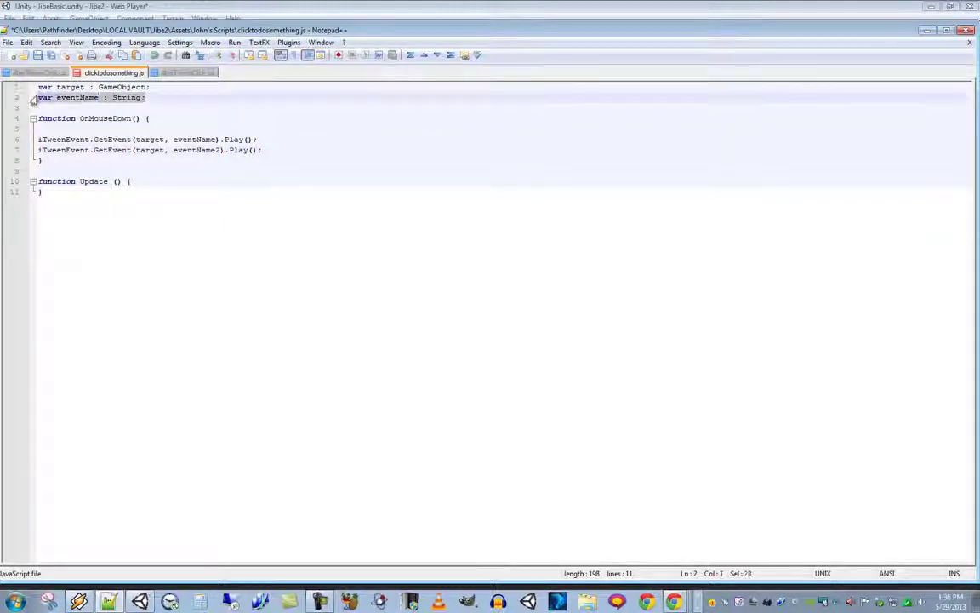
left_click(182, 97)
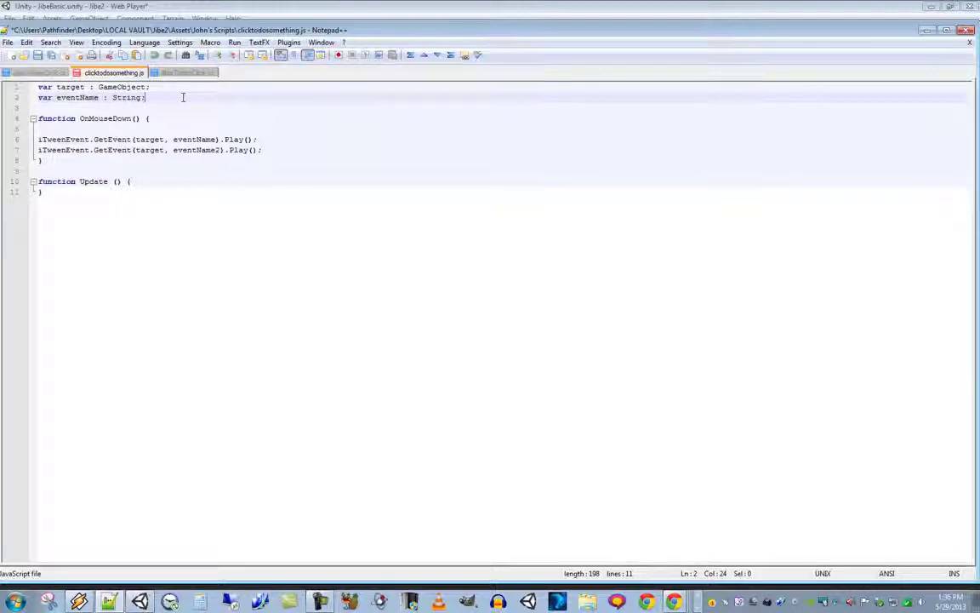
key("Return")
key("ctrl+v")
left_click(98, 108)
type("1")
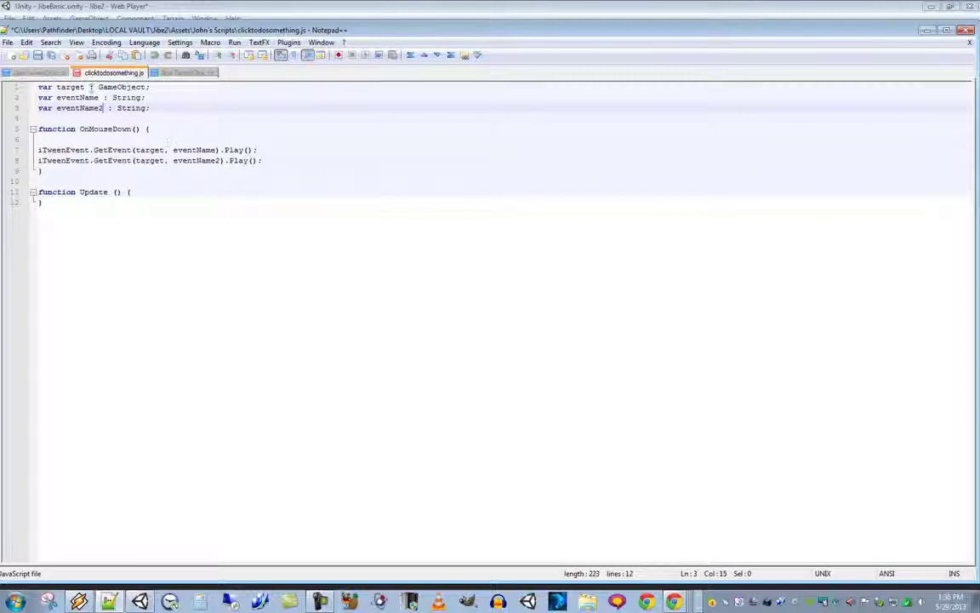
left_click(39, 56)
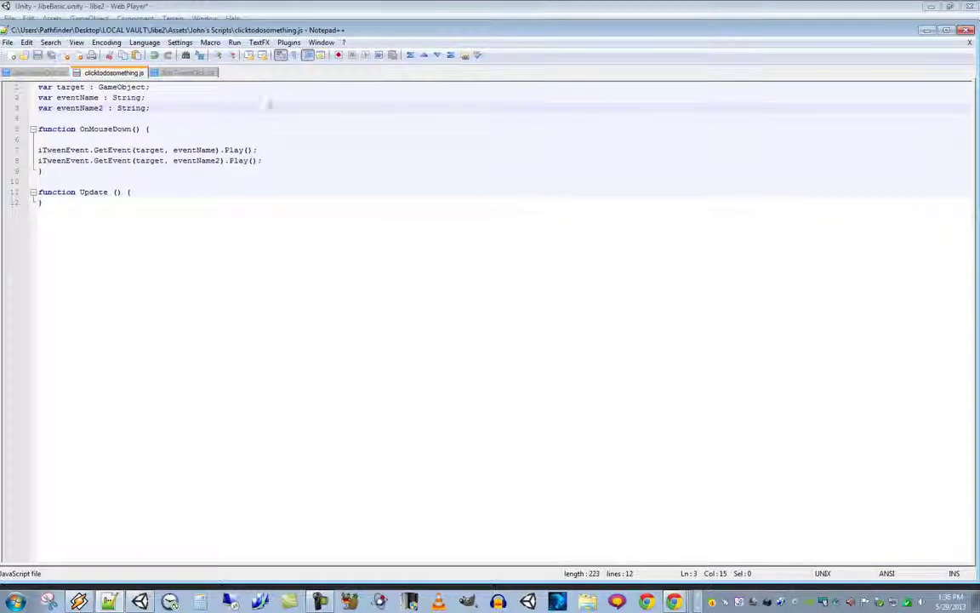
left_click(928, 31)
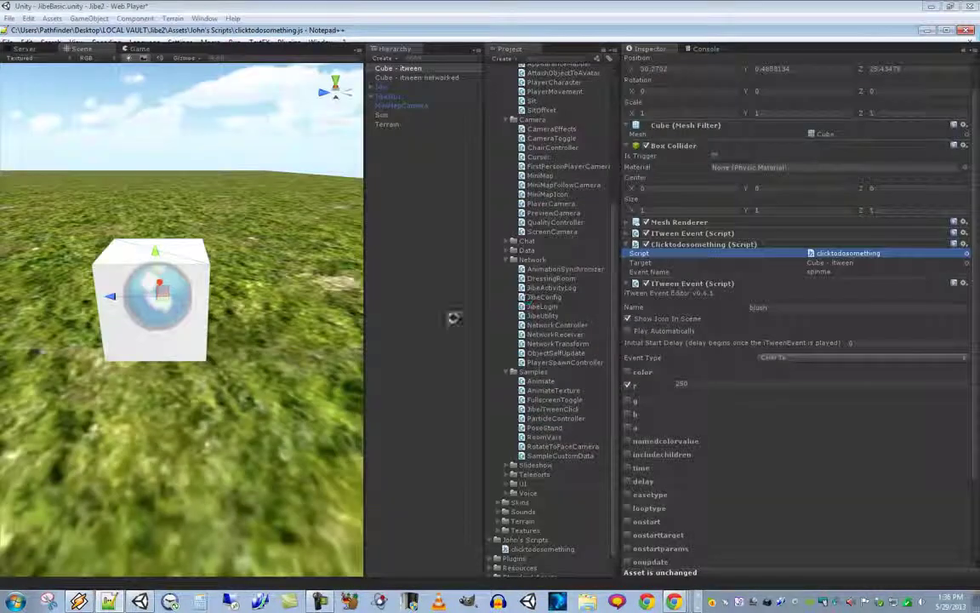
- Set Event Name 2 of the Clicktodosomething script on the Cube - itween object to blush
left_click(736, 271)
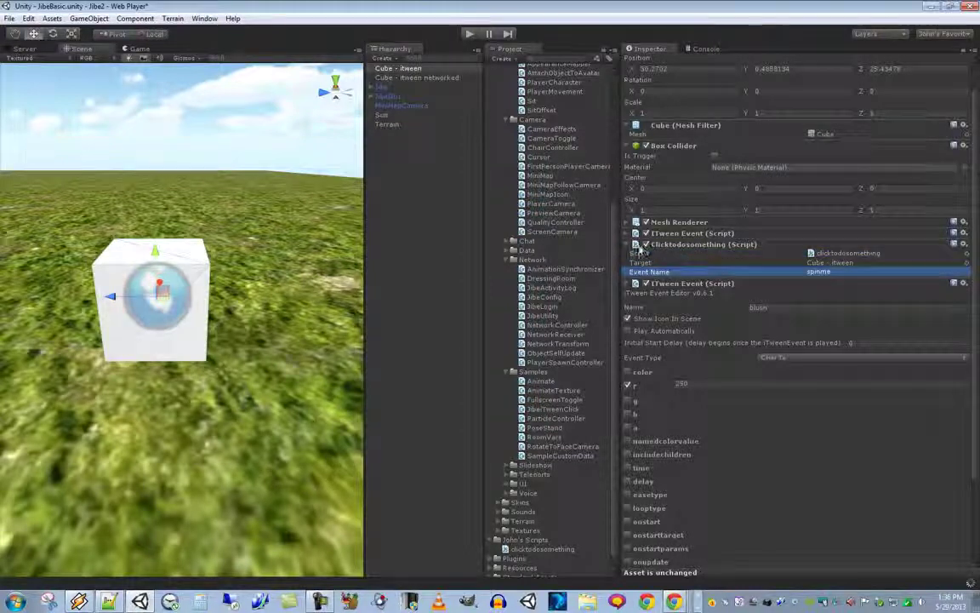
left_click(718, 245)
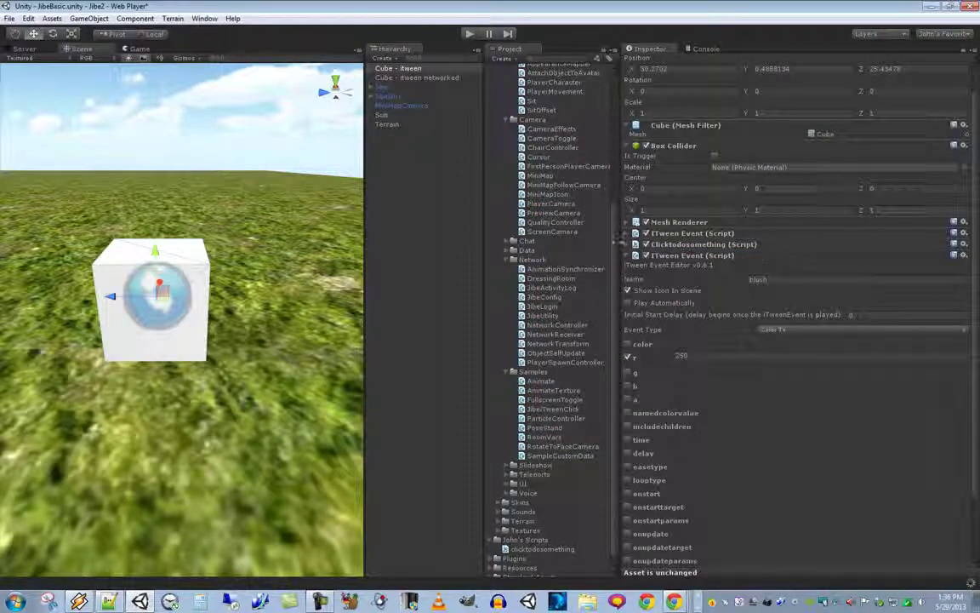
left_click(628, 245)
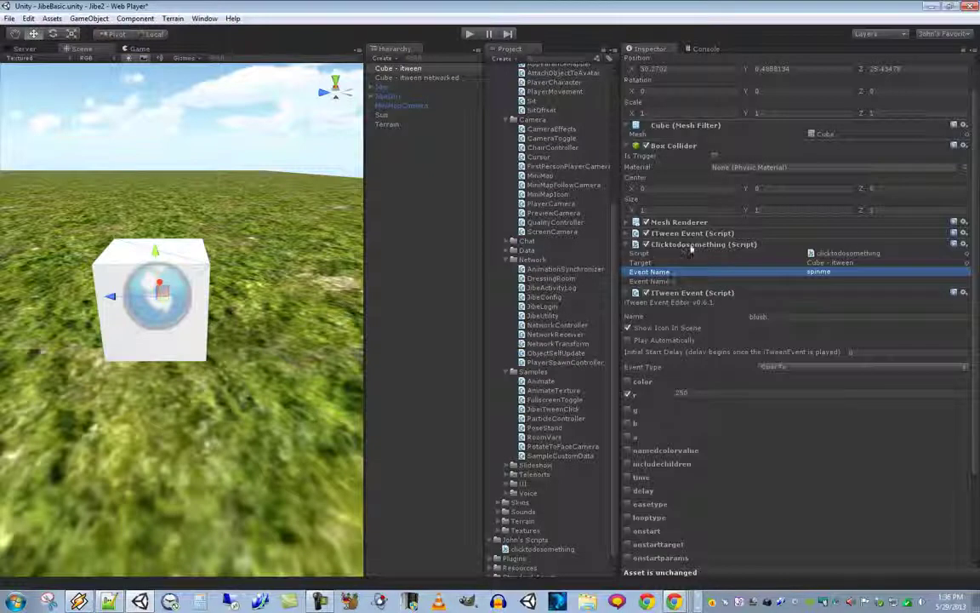
left_click(814, 282)
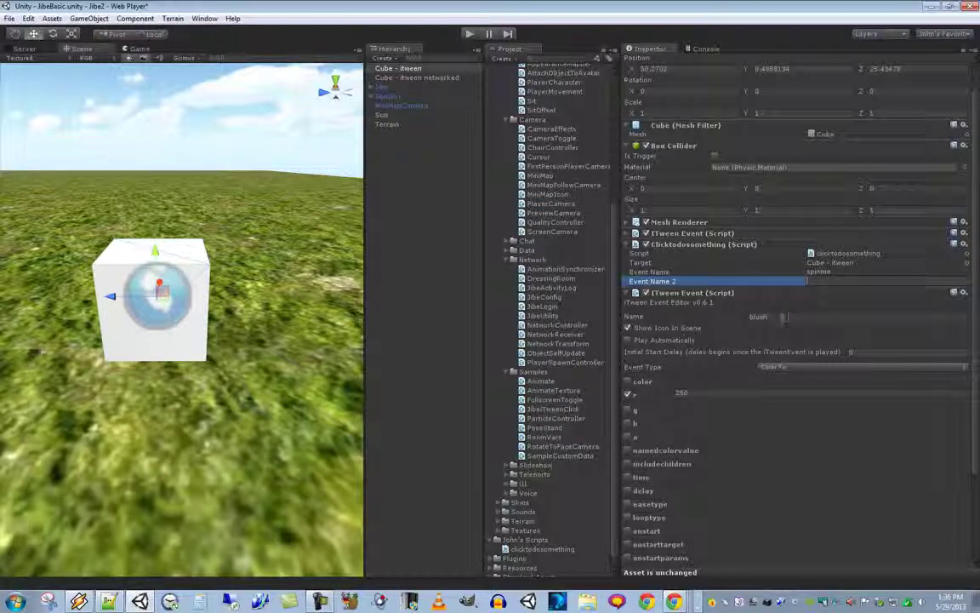
type("blush")
- Give the blush Color To event a time of 10 and enable its color property with a red colour
left_click(629, 477)
left_click(689, 477)
type("10")
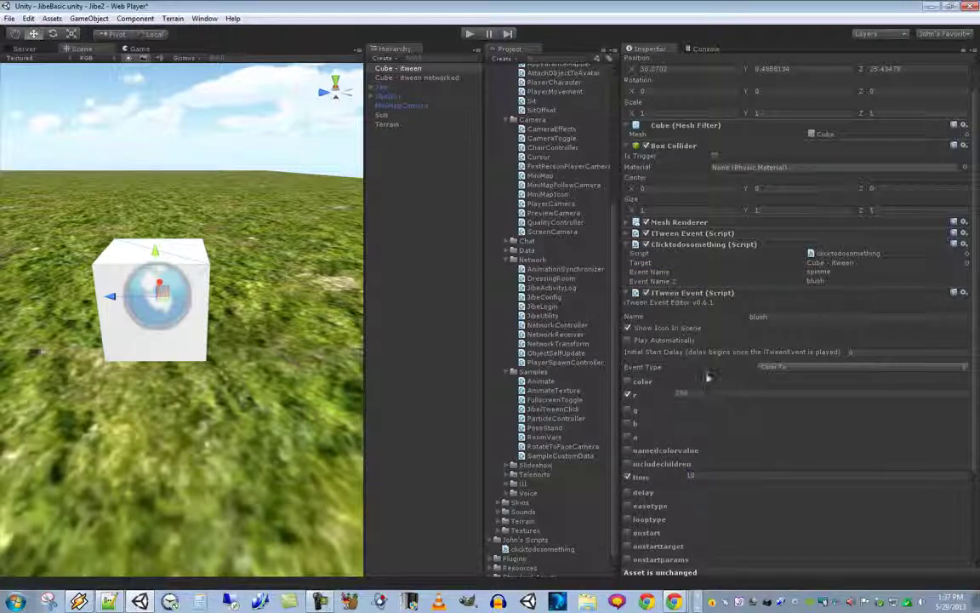
left_click(628, 382)
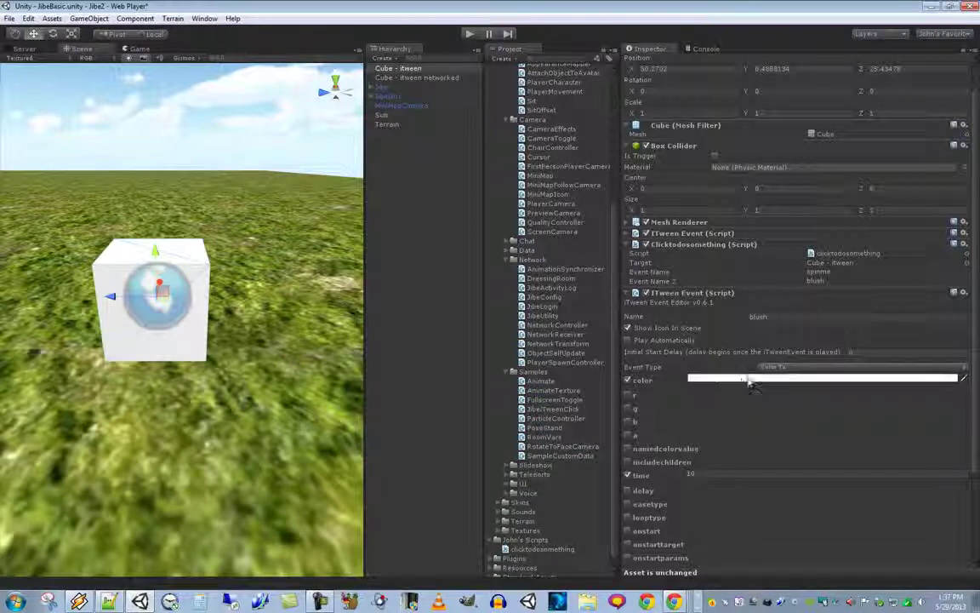
left_click(962, 380)
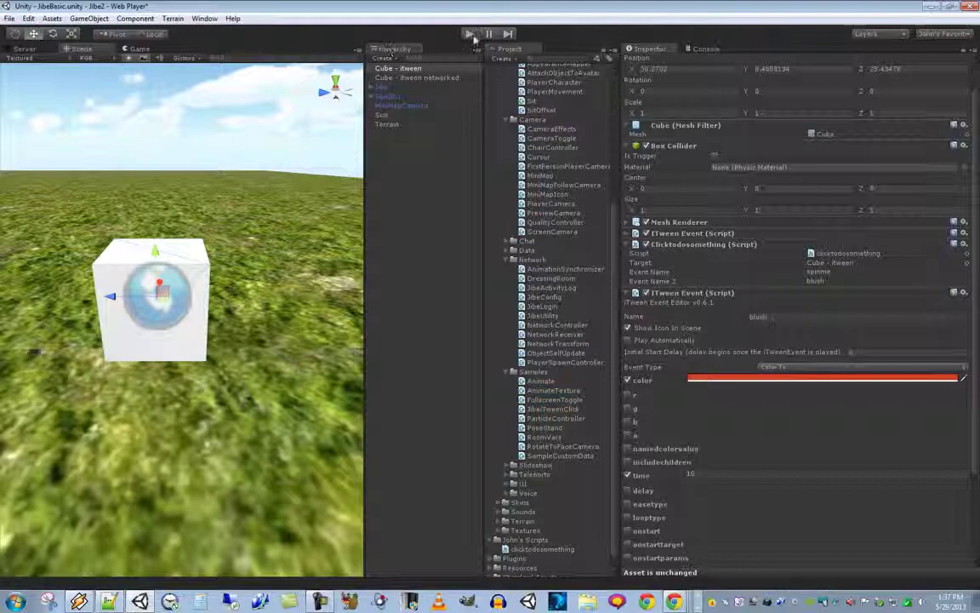
- Run the scene, walk the avatar up to the non-networked cube and trigger its events to check the spin and colour change
key("ctrl+p")
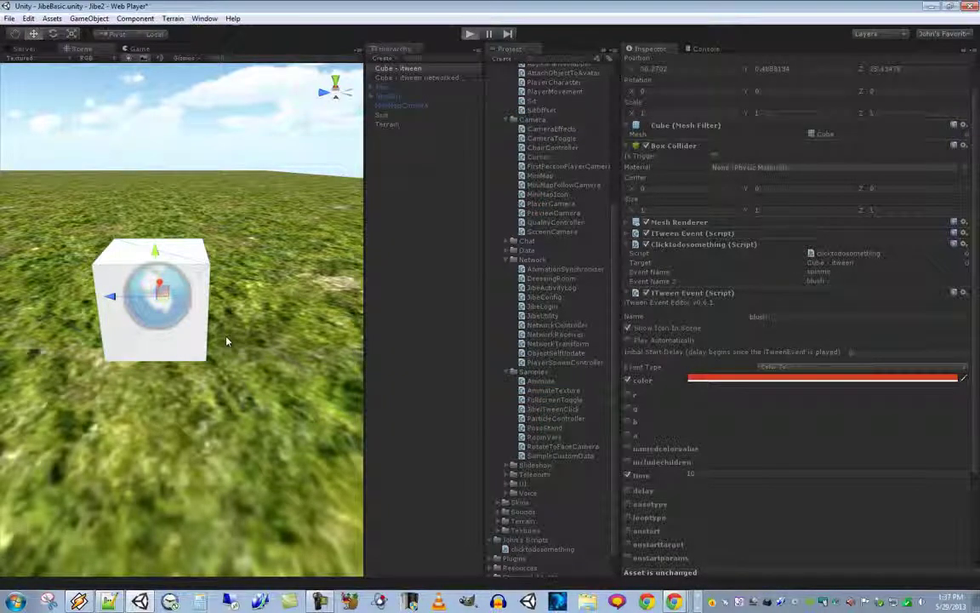
left_click(20, 276)
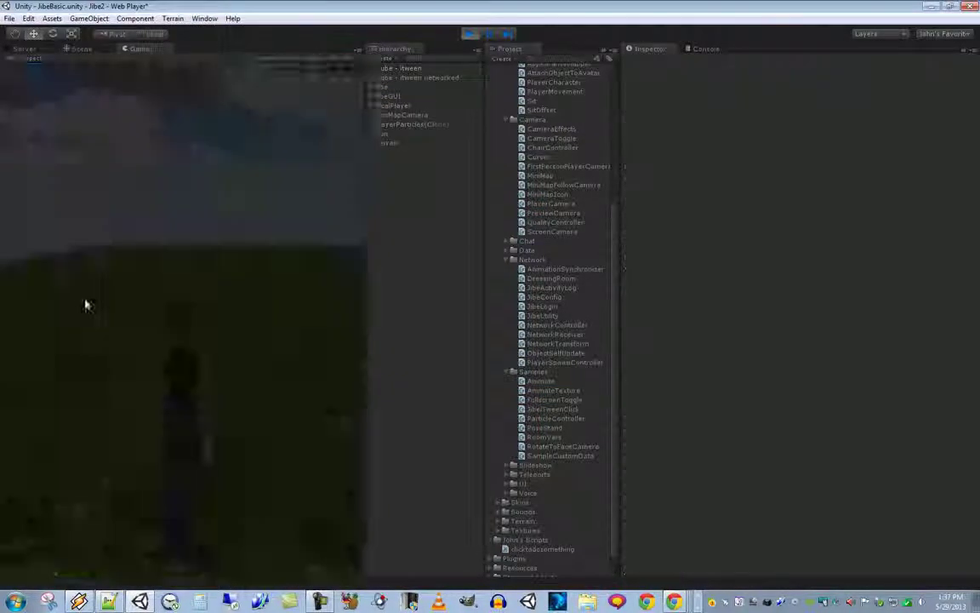
key("w")
key("d")
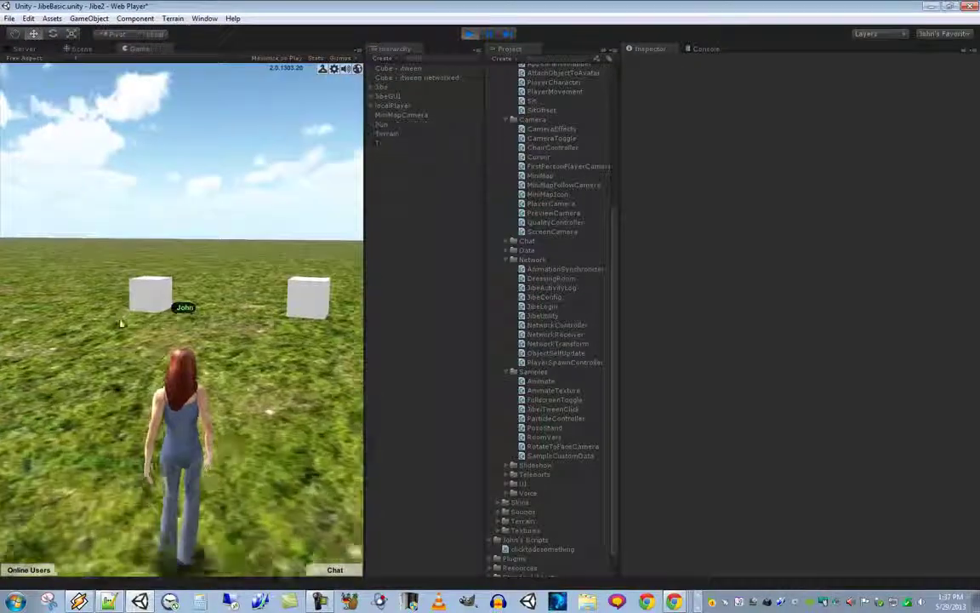
key("w")
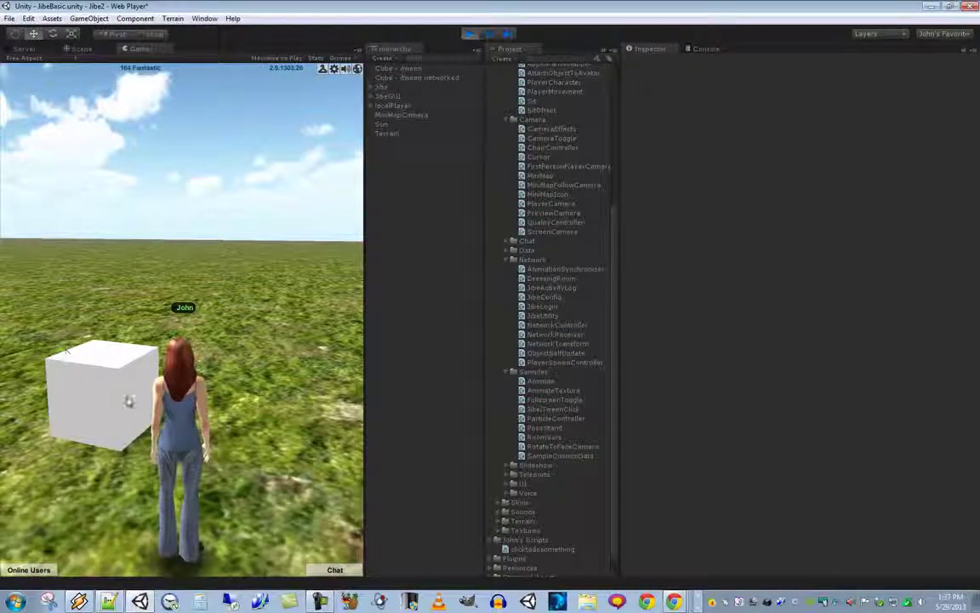
left_click(128, 394)
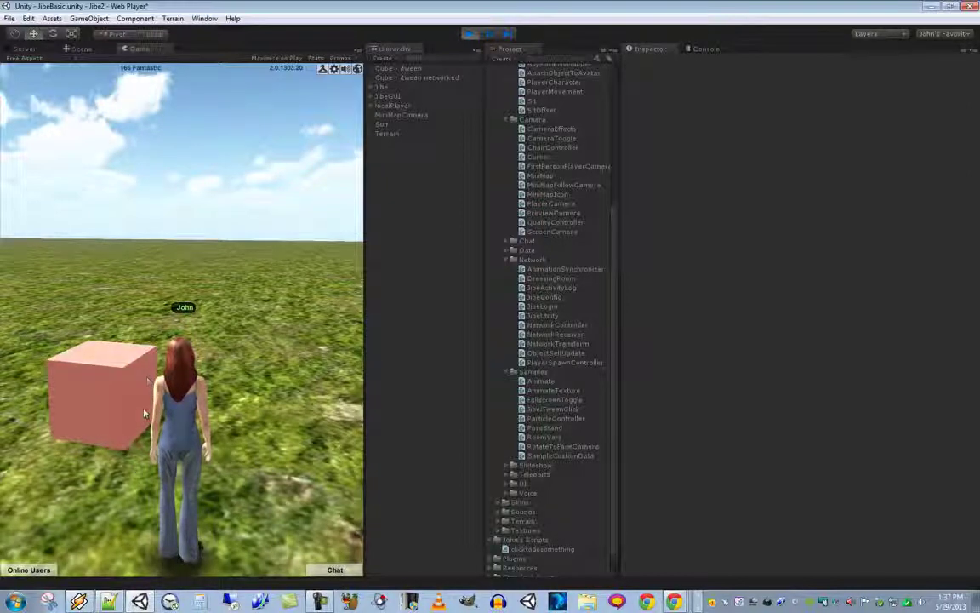
right_click_drag(144, 413, 106, 435)
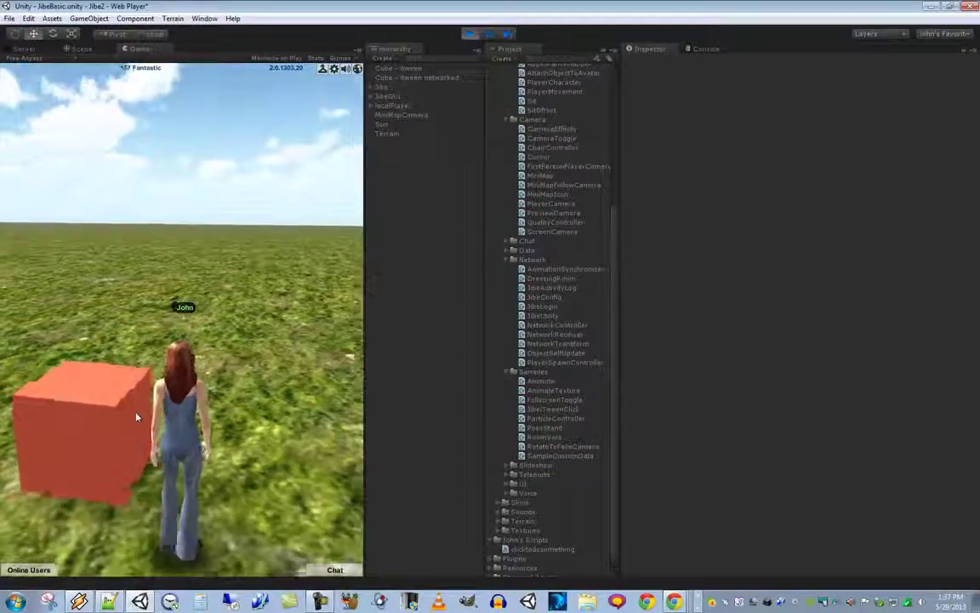
right_click_drag(260, 371, 198, 372)
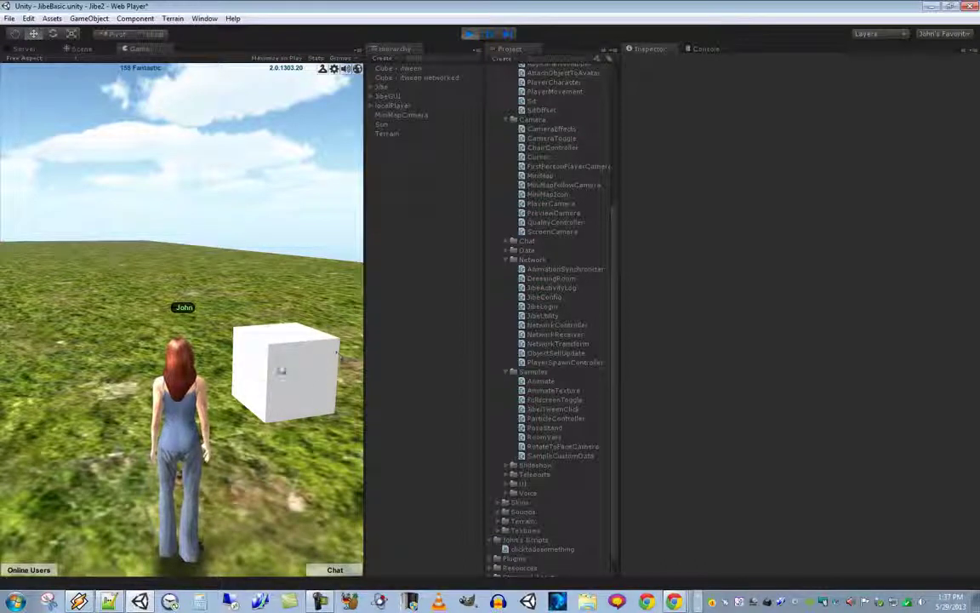
- Examine the JibeiTweenClick sample script and view both cubes from a distance in the running scene
left_click(552, 410)
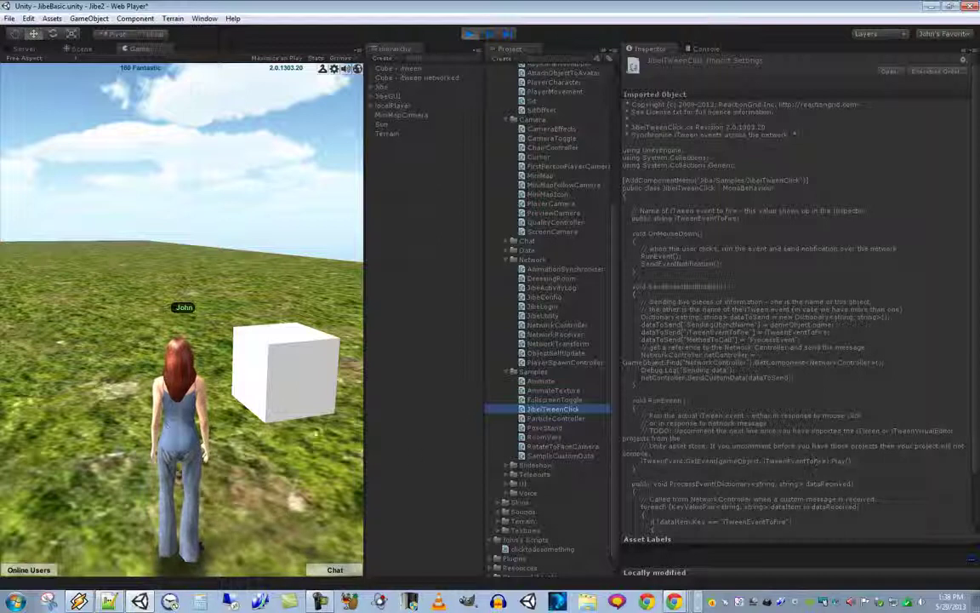
left_click(242, 451)
key("Left")
key("Left")
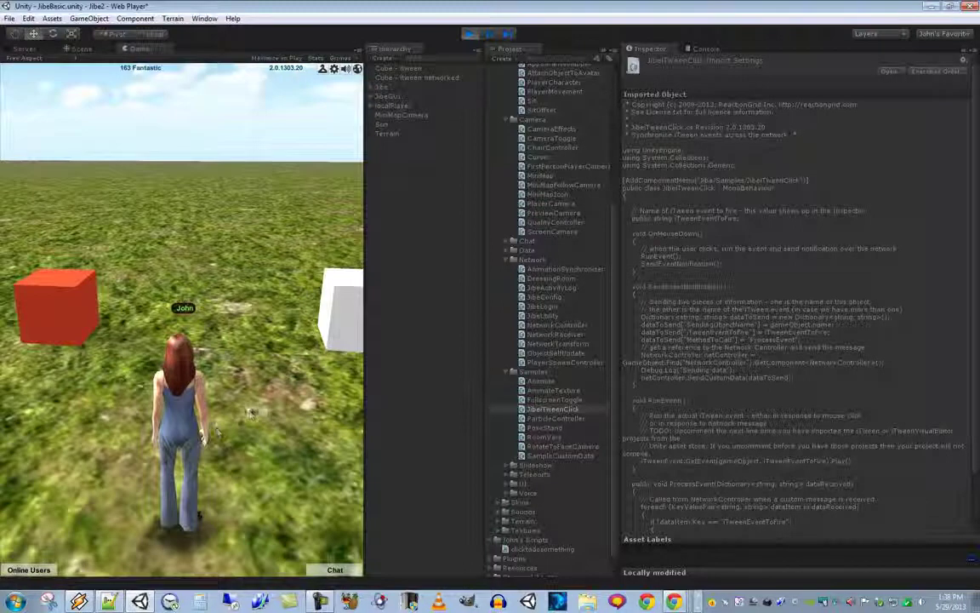
scroll(212, 417, "down", 5)
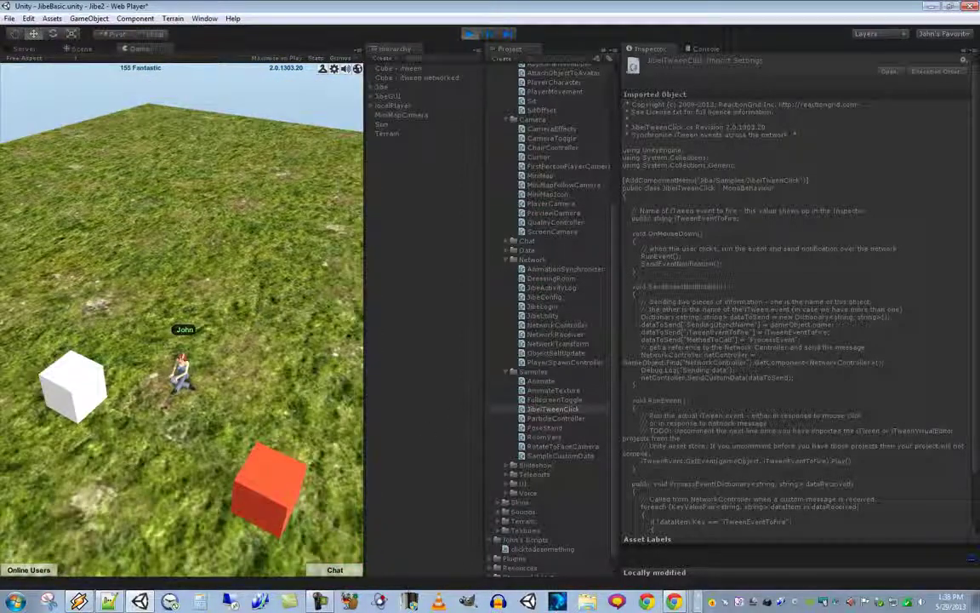
- Switch to Chrome and review the iTween documentation, the iTween Visual Editor page and the Click me tutorial
left_click(674, 602)
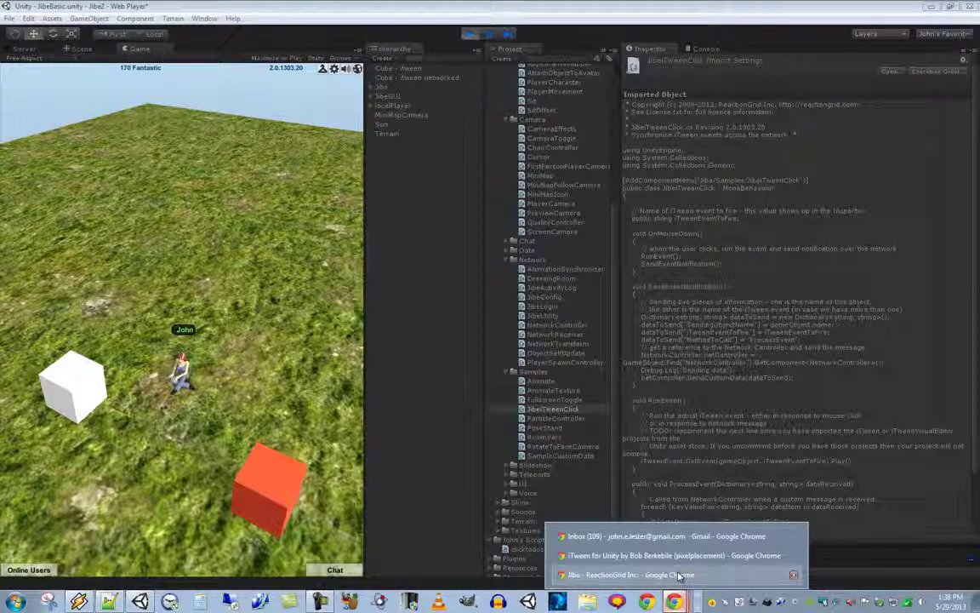
left_click(672, 555)
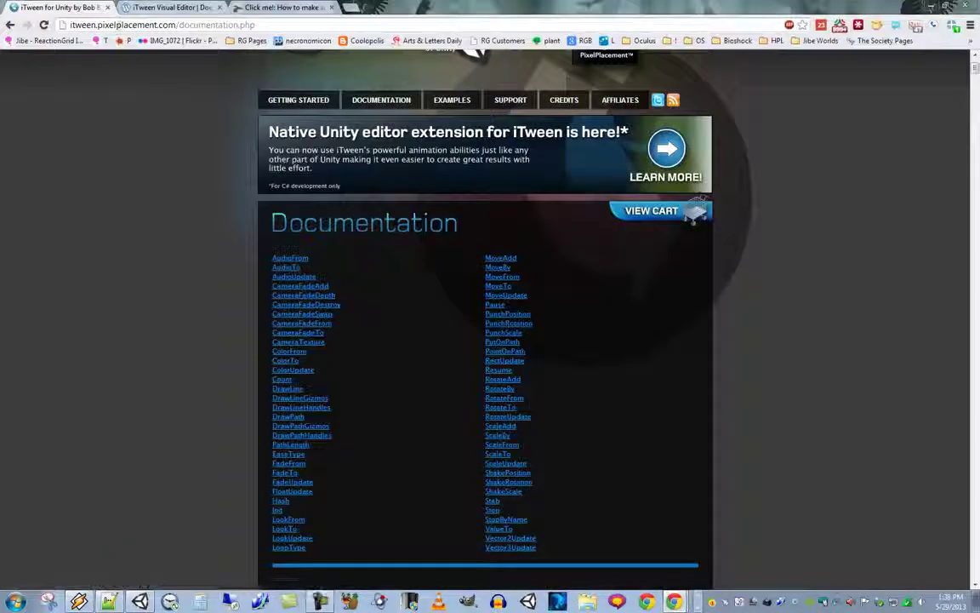
left_click(162, 26)
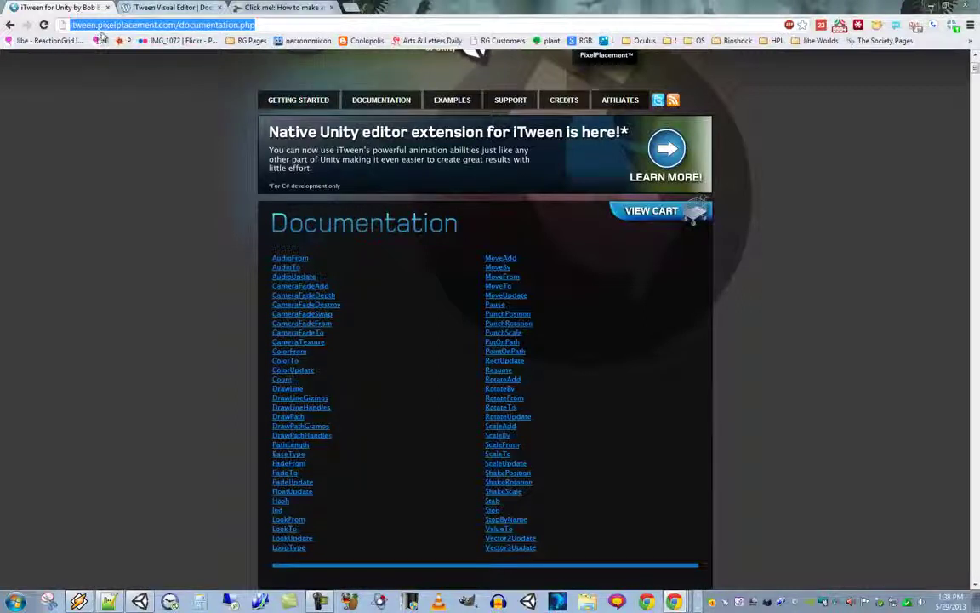
left_click(162, 7)
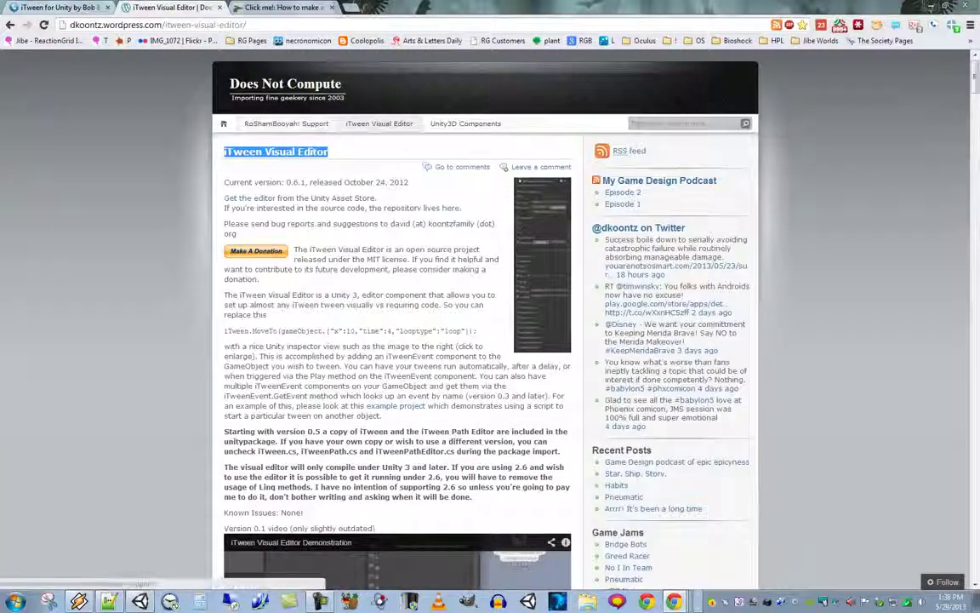
left_click(281, 8)
scroll(789, 492, "up", 10)
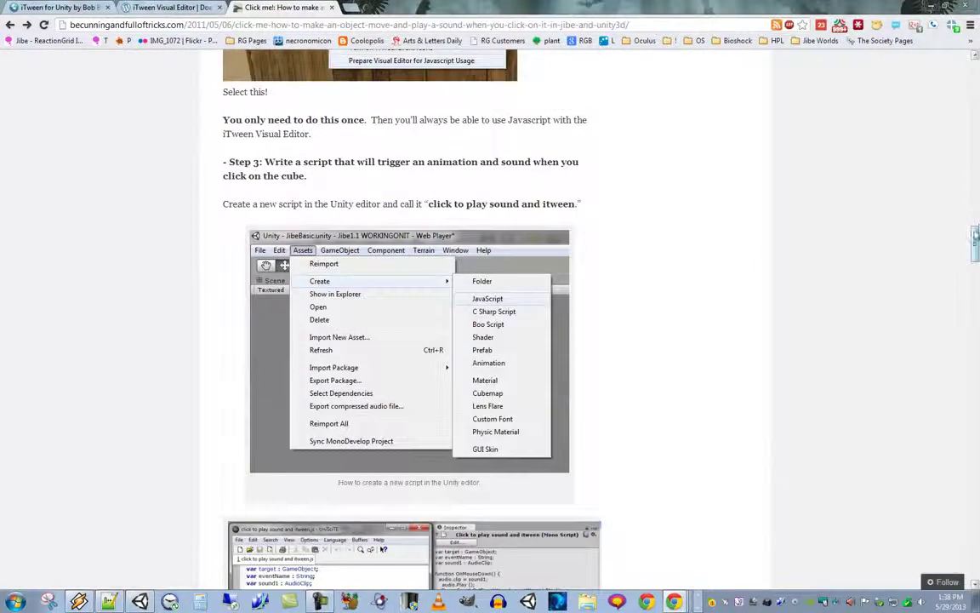
scroll(877, 213, "up", 15)
- Open reactiongrid.com in place of the Click me tutorial and view the homepage's blog and Twitter sections
left_click(316, 24)
type("reactiongrid.com")
key("Return")
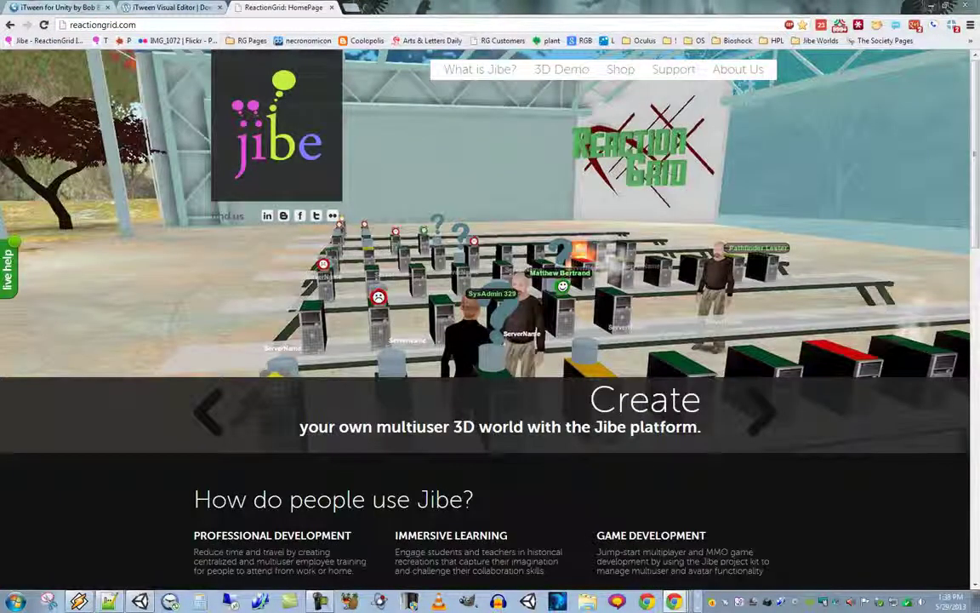
scroll(532, 430, "down", 9)
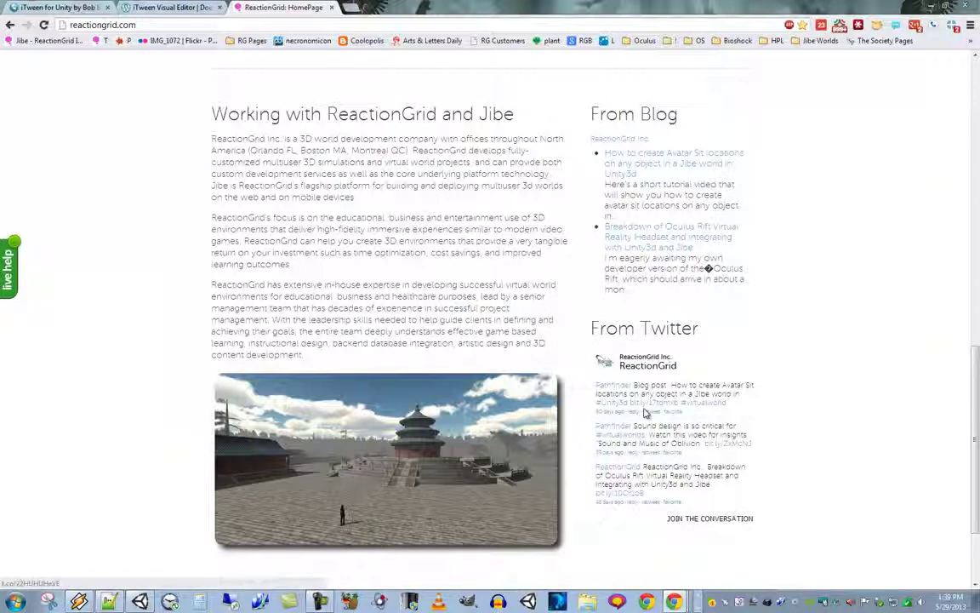
left_click(698, 606)
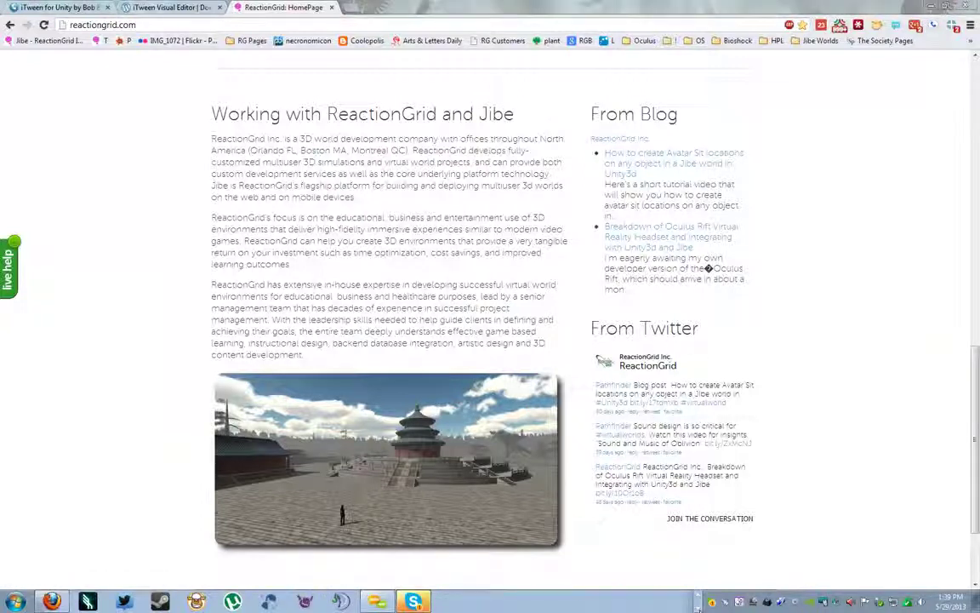
left_click(699, 601)
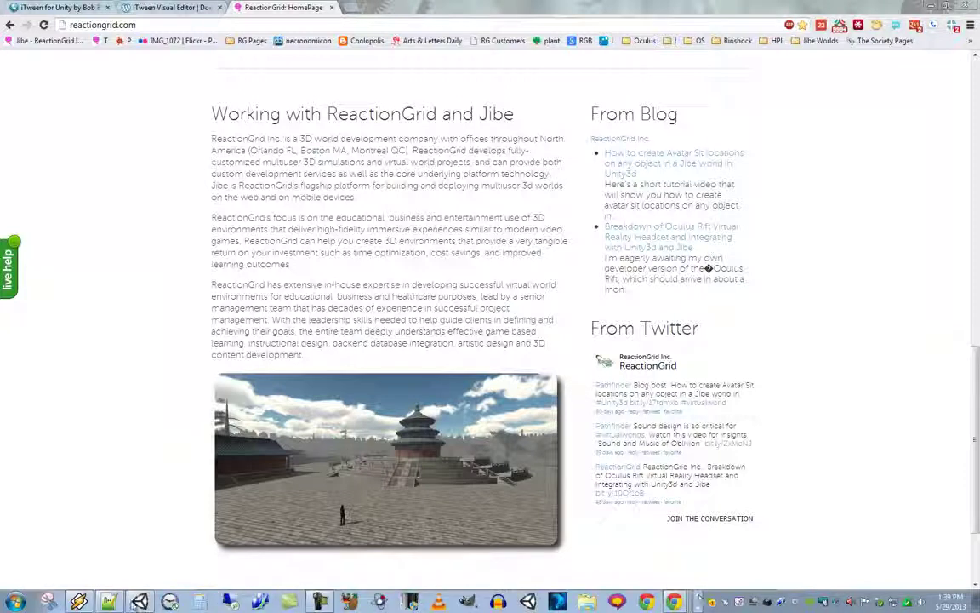